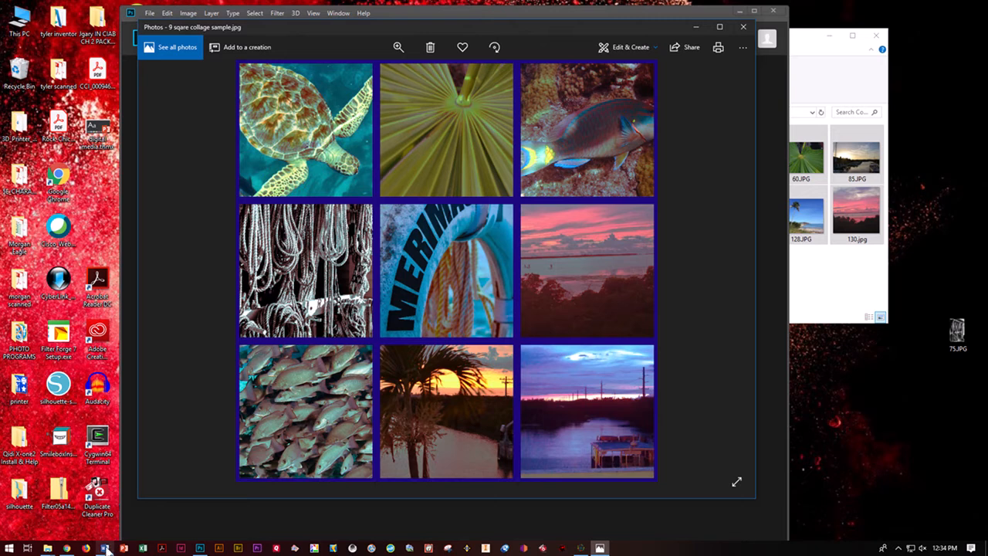
# Review the Photo Collages assignment page in Chrome and the nine-square sample collage, and close the sample image
pyautogui.click(66, 548)
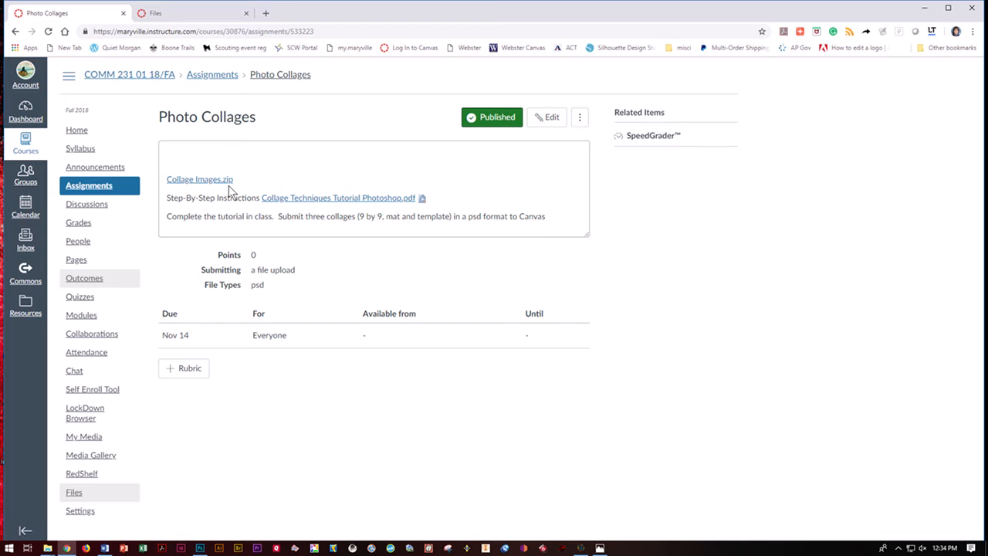
pyautogui.click(924, 8)
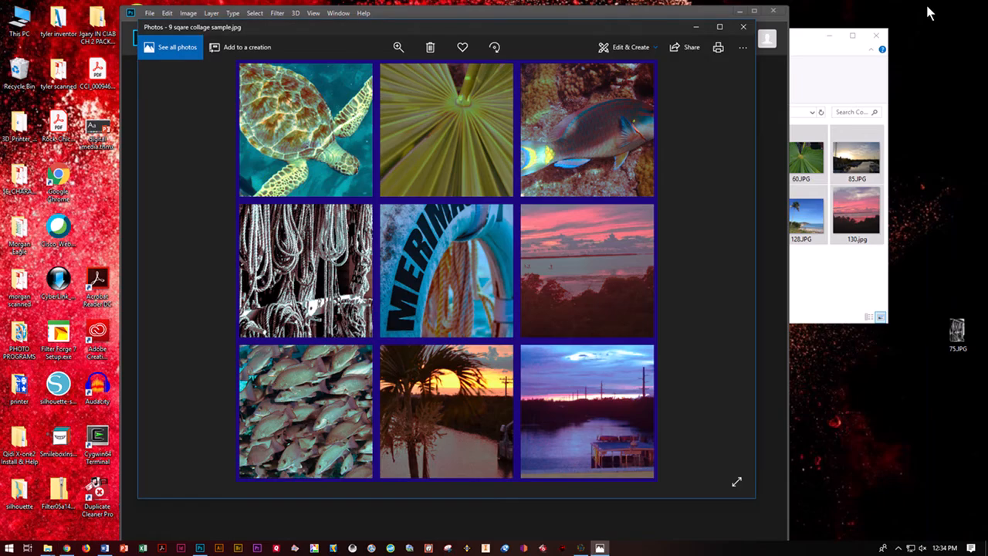
pyautogui.click(825, 58)
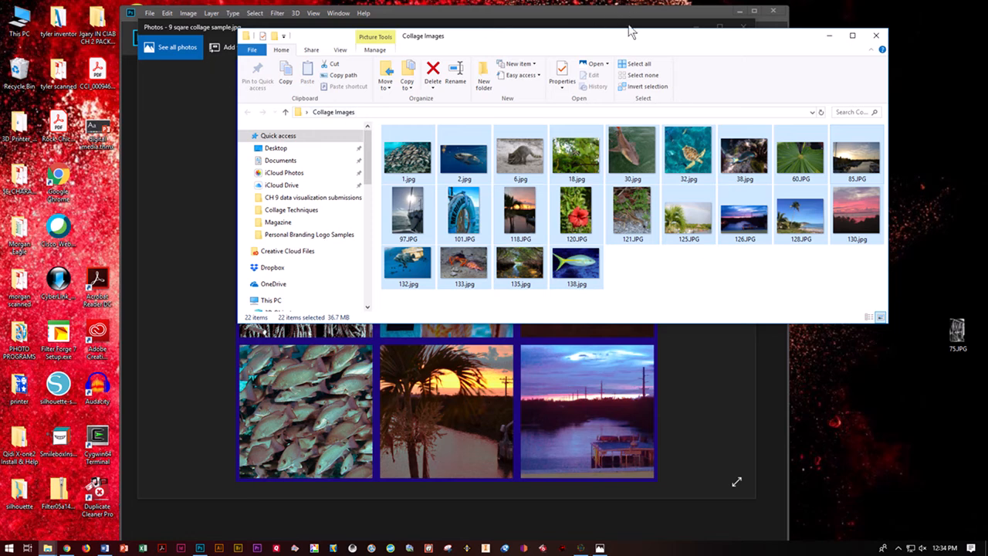
pyautogui.click(204, 29)
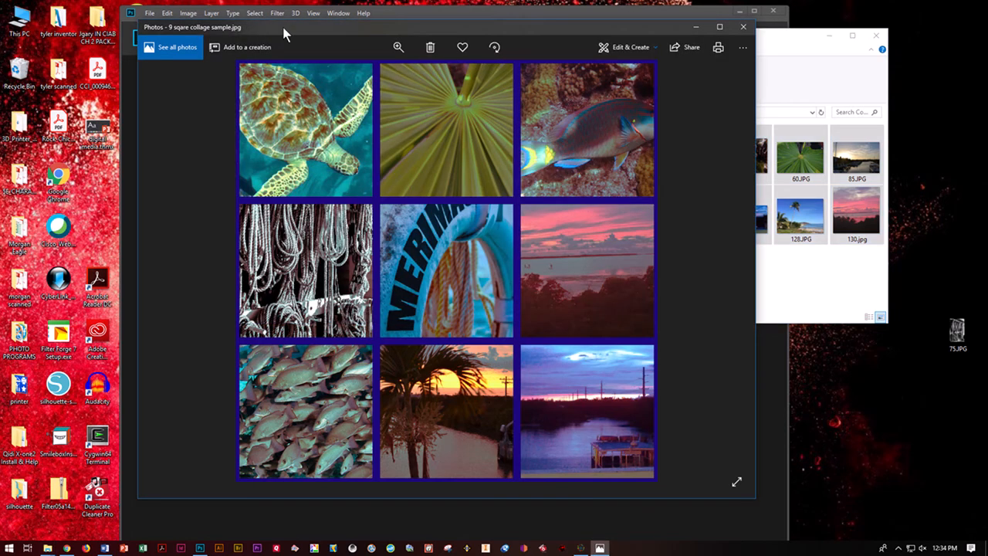
pyautogui.click(743, 26)
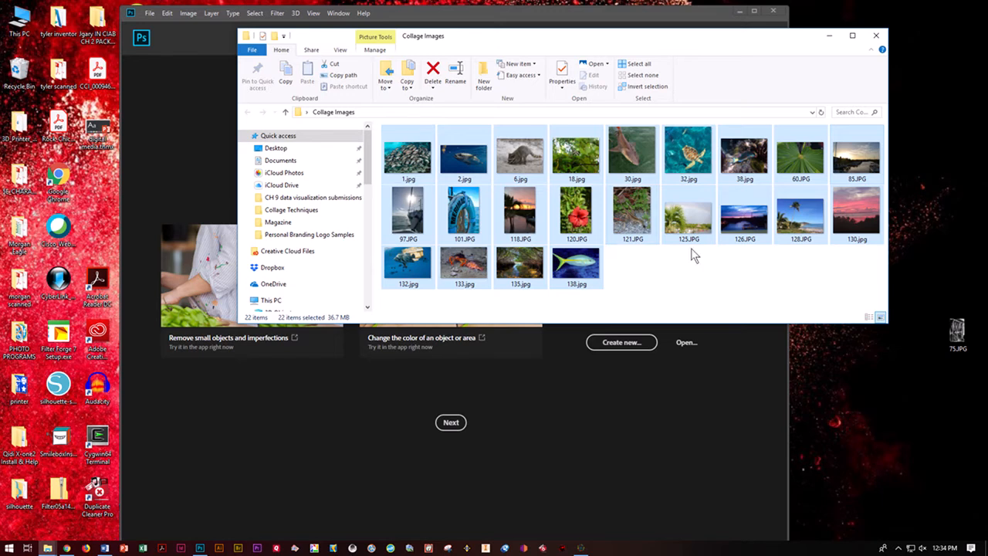
# Open all the pictures from the Collage Images folder, 1.jpg through 138.jpg, in Photoshop and enlarge its window to full screen
pyautogui.click(402, 160)
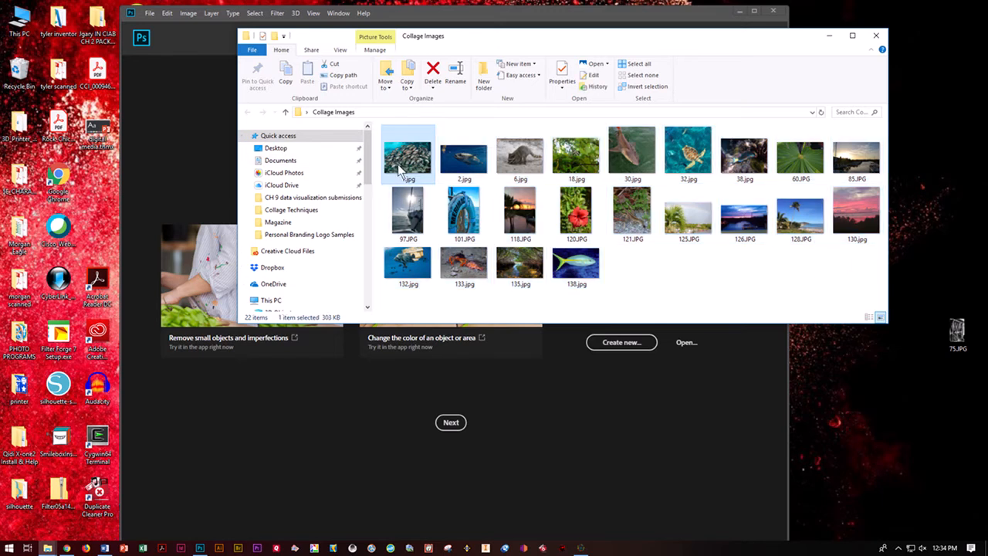
pyautogui.keyDown('shift'); pyautogui.click(584, 283); pyautogui.keyUp('shift')
pyautogui.moveTo(585, 283); pyautogui.dragTo(531, 436)
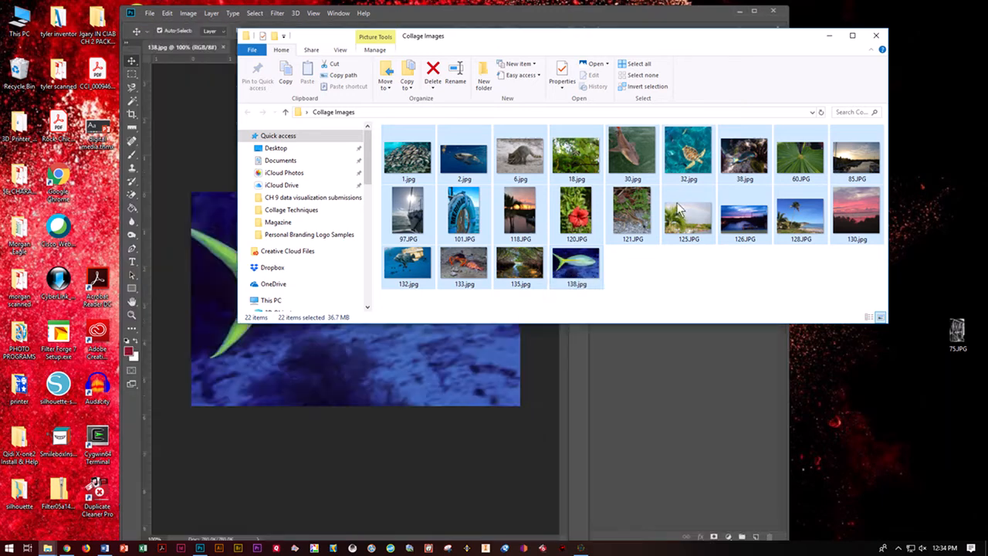
pyautogui.click(828, 36)
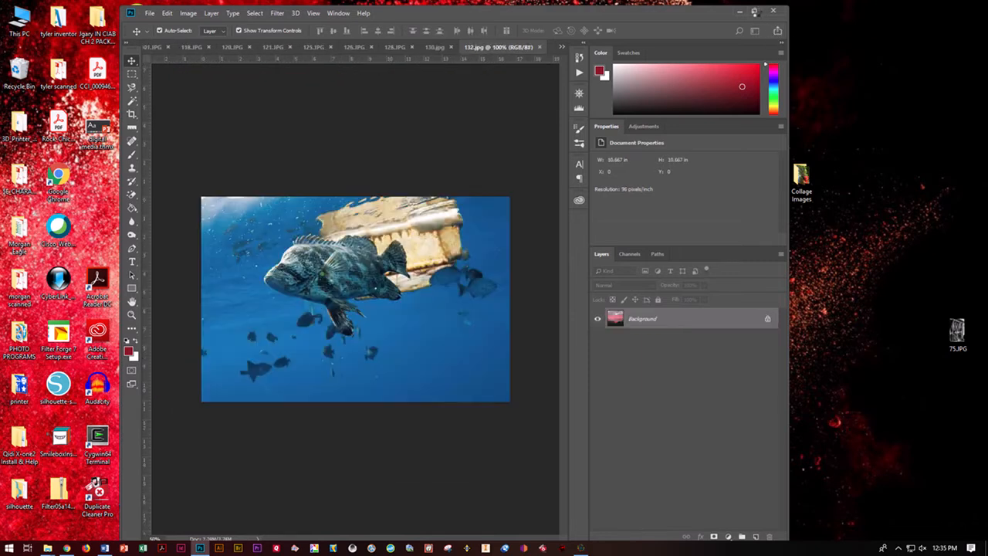
pyautogui.click(754, 12)
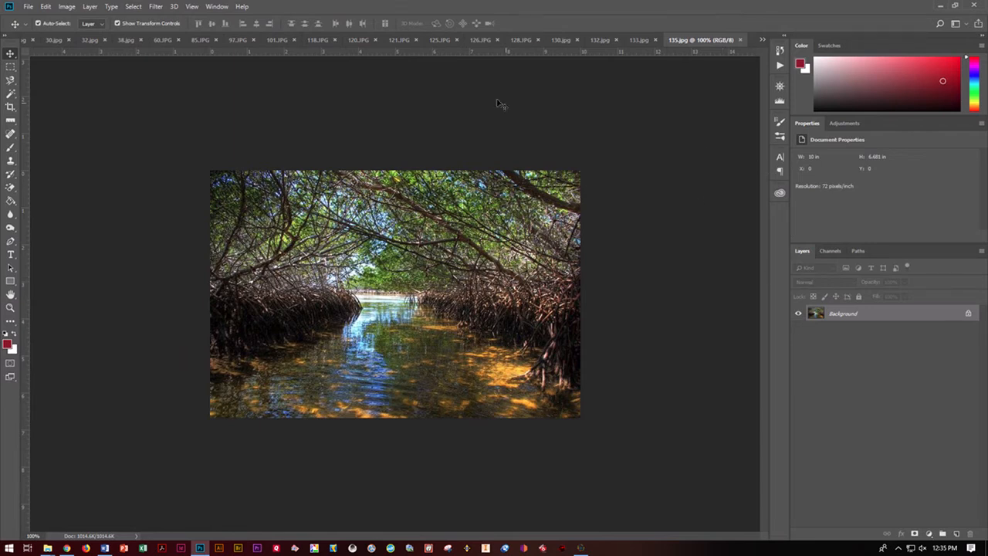
# Create a new document 900 pixels wide and 900 pixels high at 300 pixels/inch with a white background
pyautogui.click(31, 7)
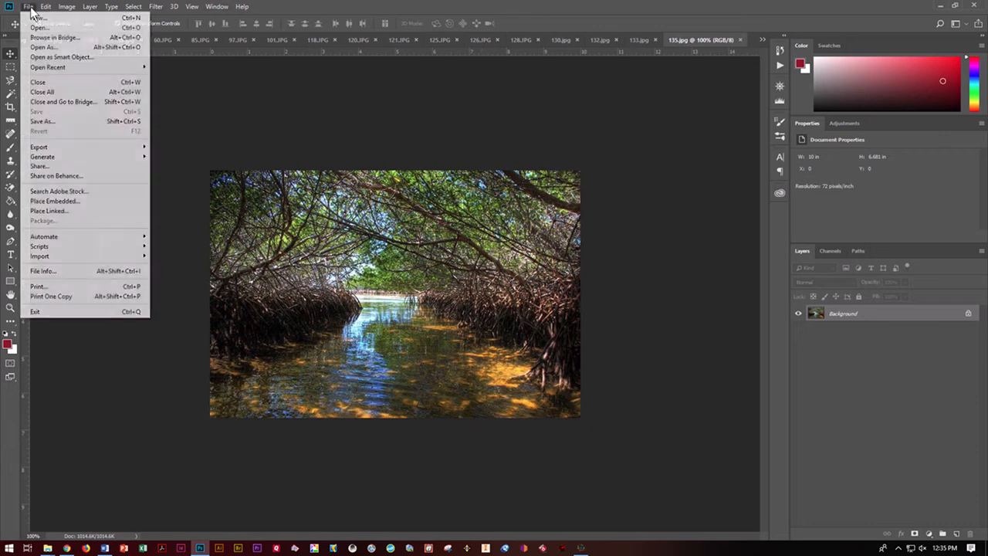
pyautogui.click(69, 18)
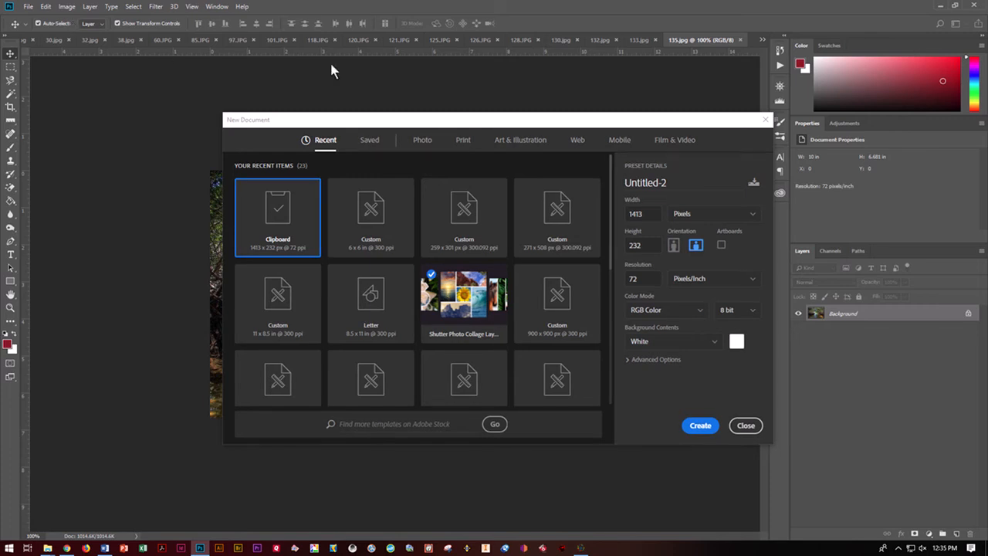
pyautogui.doubleClick(647, 219)
pyautogui.write('900')
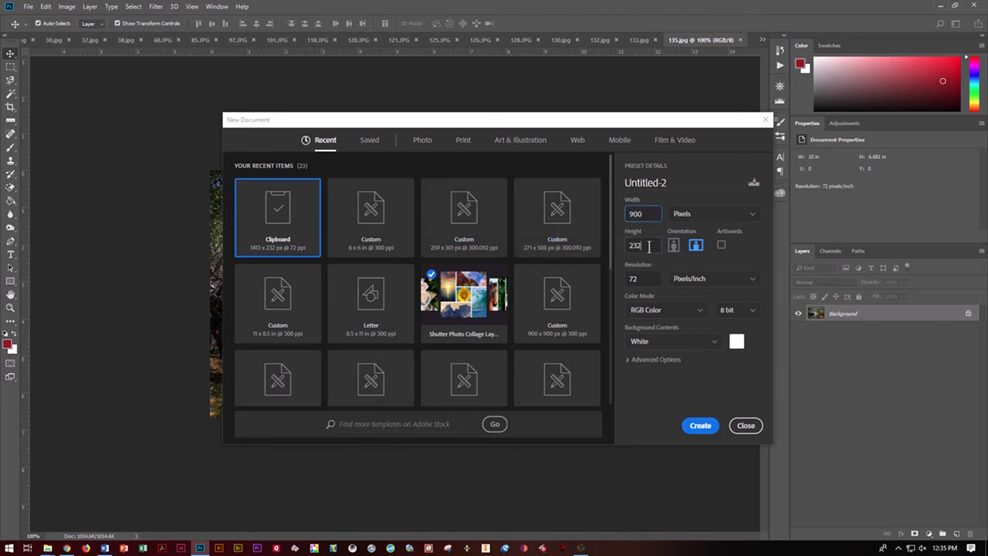
pyautogui.press('Tab')
pyautogui.write('900')
pyautogui.press('Tab')
pyautogui.write('300')
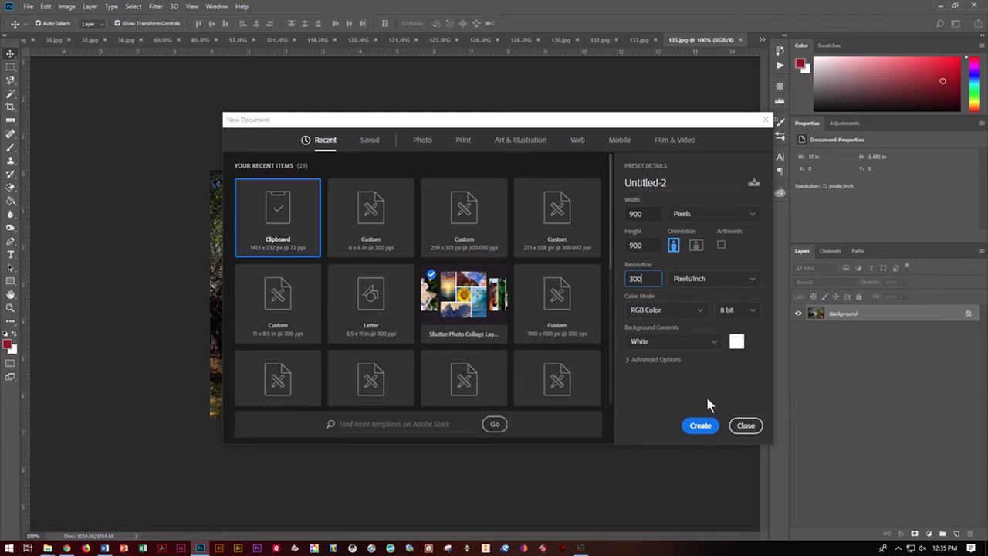
pyautogui.click(704, 426)
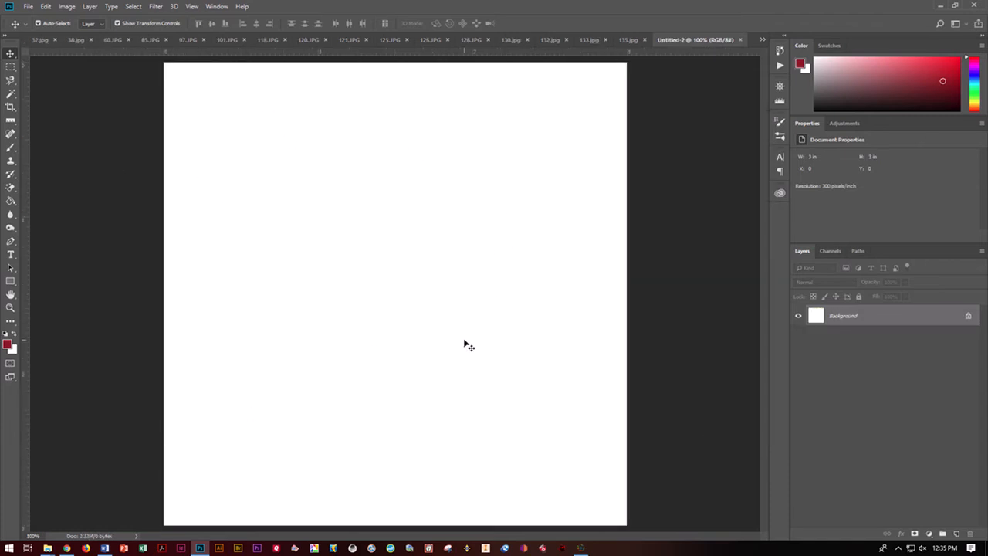
pyautogui.click(28, 7)
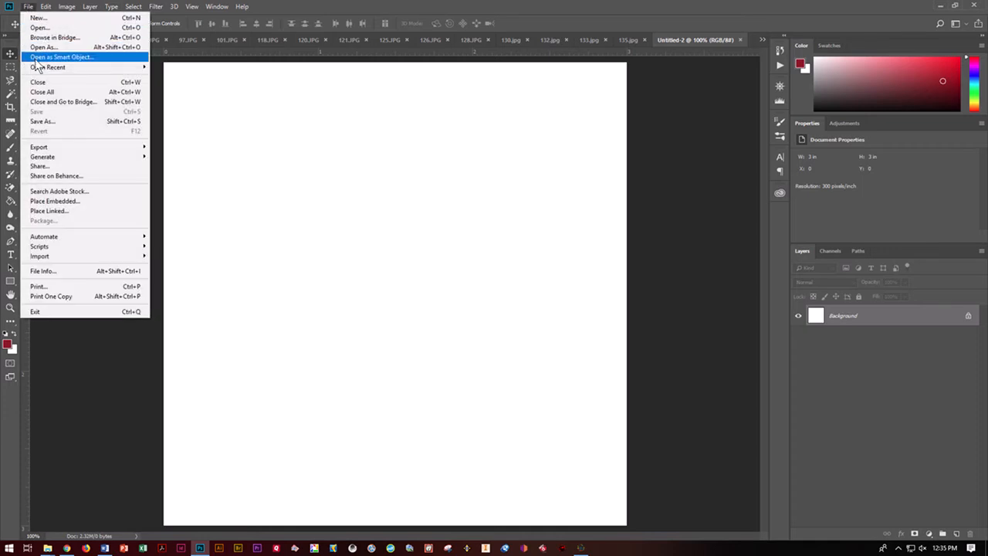
pyautogui.click(58, 122)
pyautogui.write('doser 9 image collage')
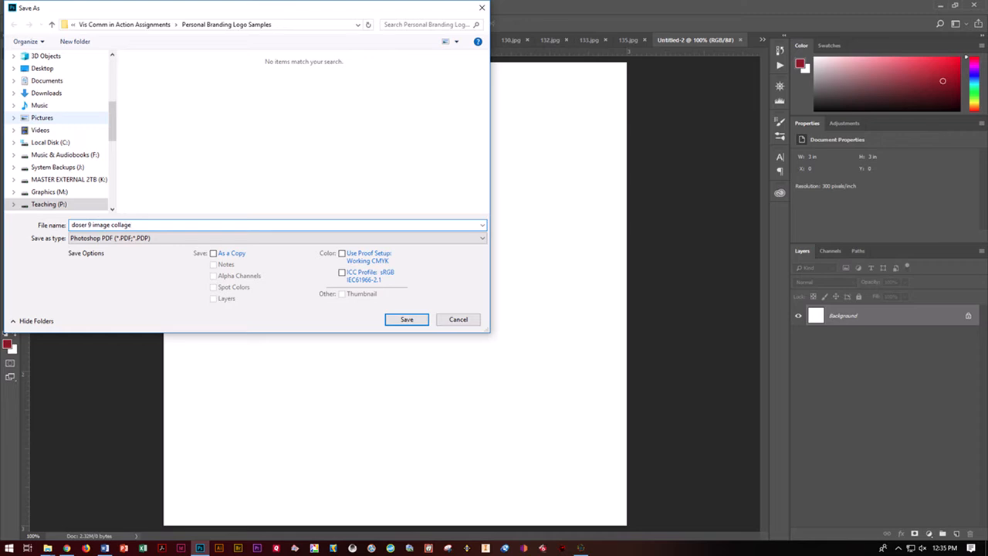
pyautogui.click(59, 70)
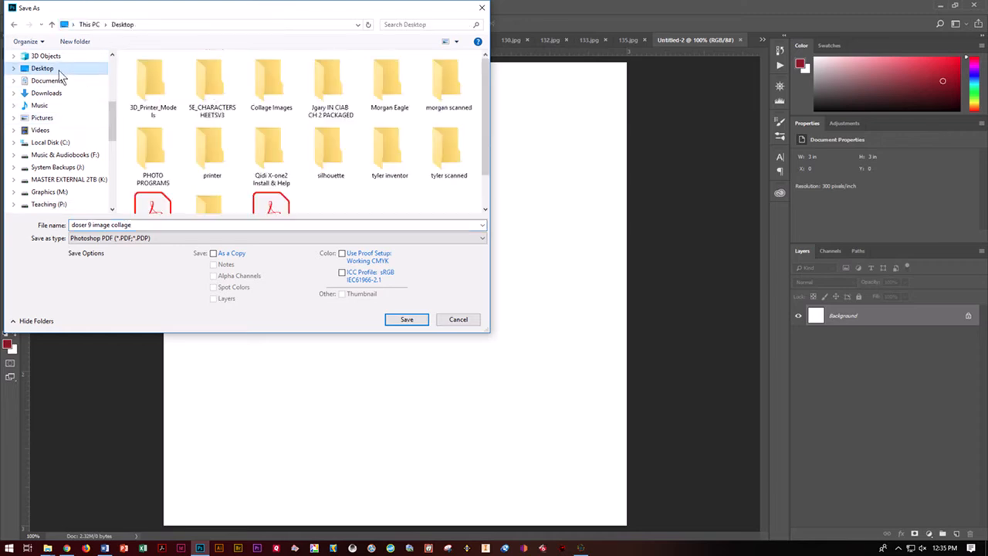
pyautogui.doubleClick(259, 91)
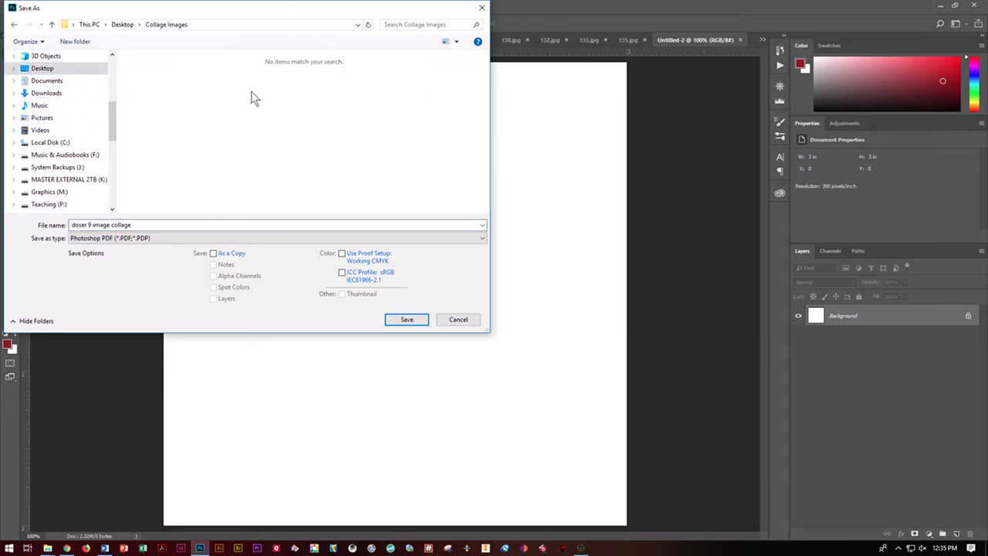
pyautogui.click(407, 324)
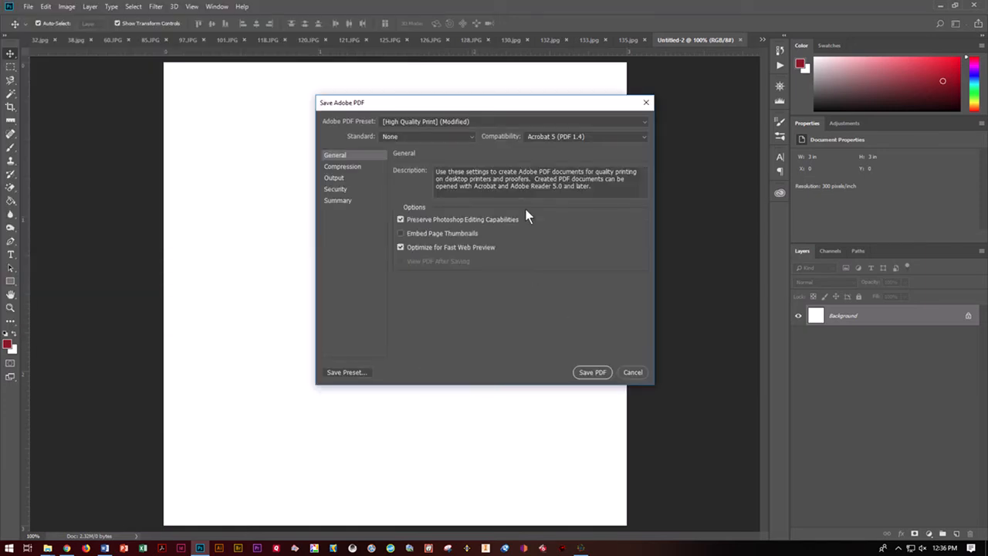
pyautogui.click(629, 373)
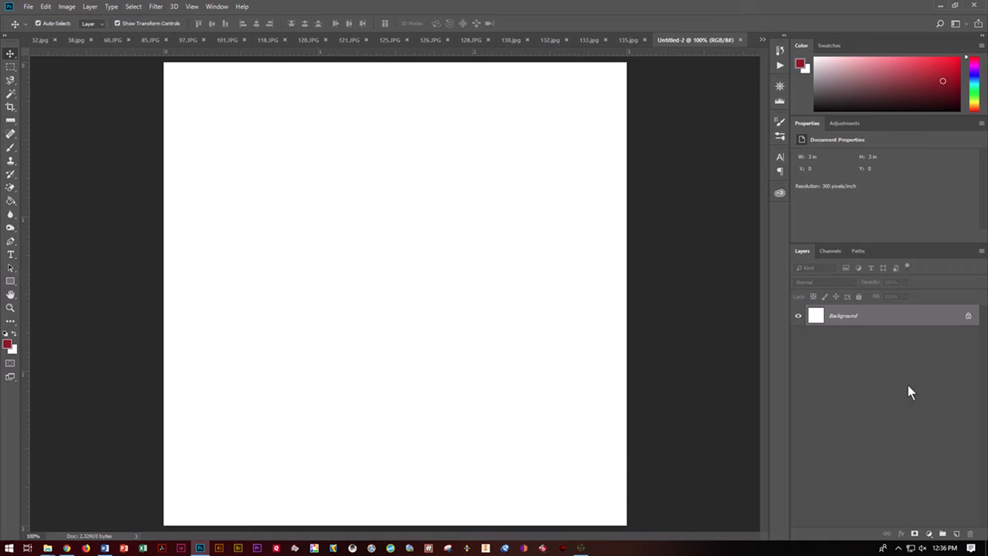
# Unlock the background layer and fill it with black at 100% opacity in Normal mode
pyautogui.click(970, 317)
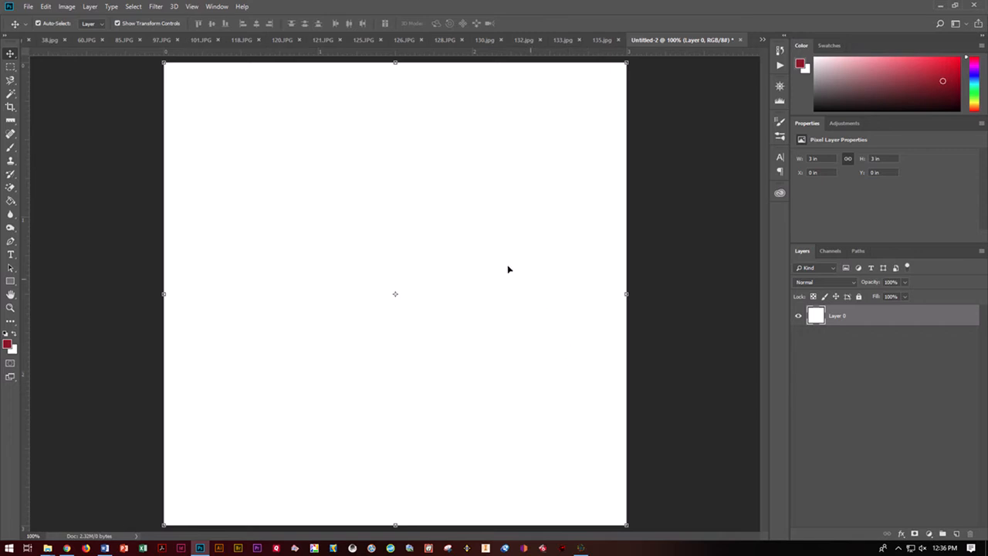
pyautogui.click(44, 7)
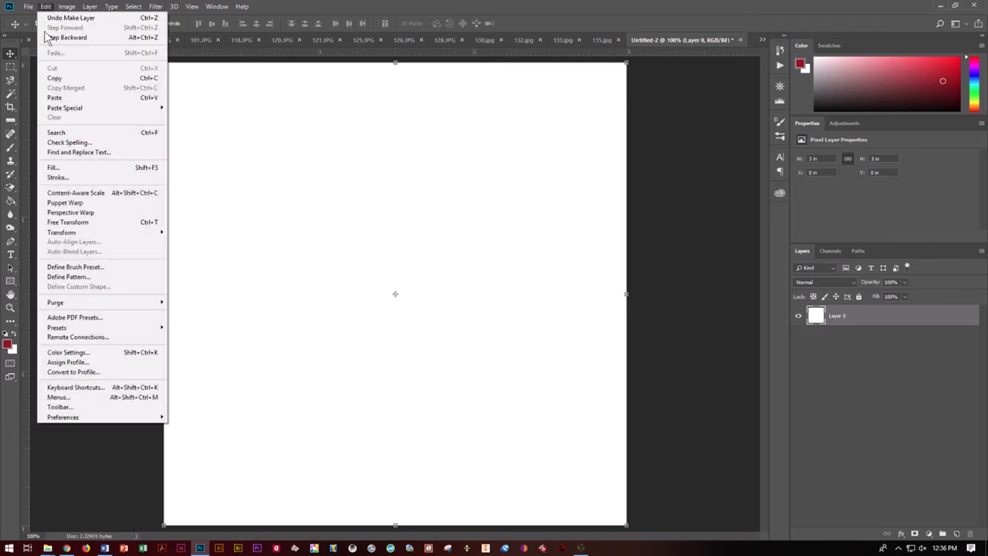
pyautogui.click(71, 168)
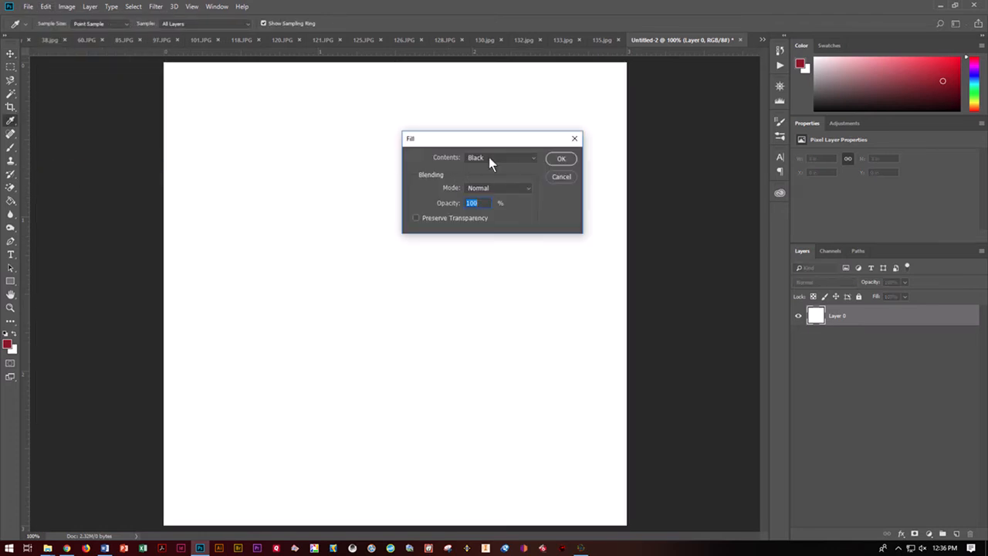
pyautogui.click(559, 161)
pyautogui.press('v')
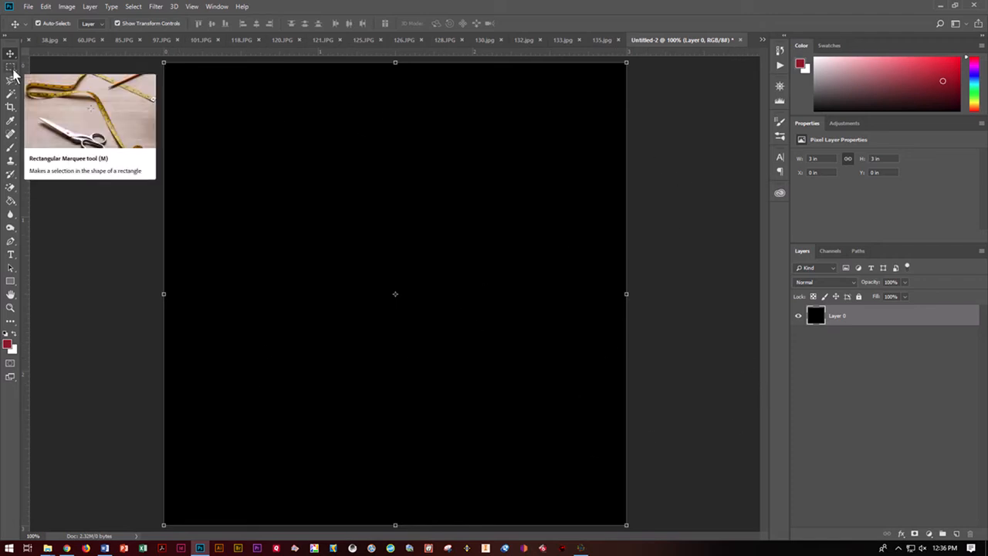
# Create a dark red rectangle shape 300 px wide and 300 px high with no stroke on the black canvas
pyautogui.click(11, 282)
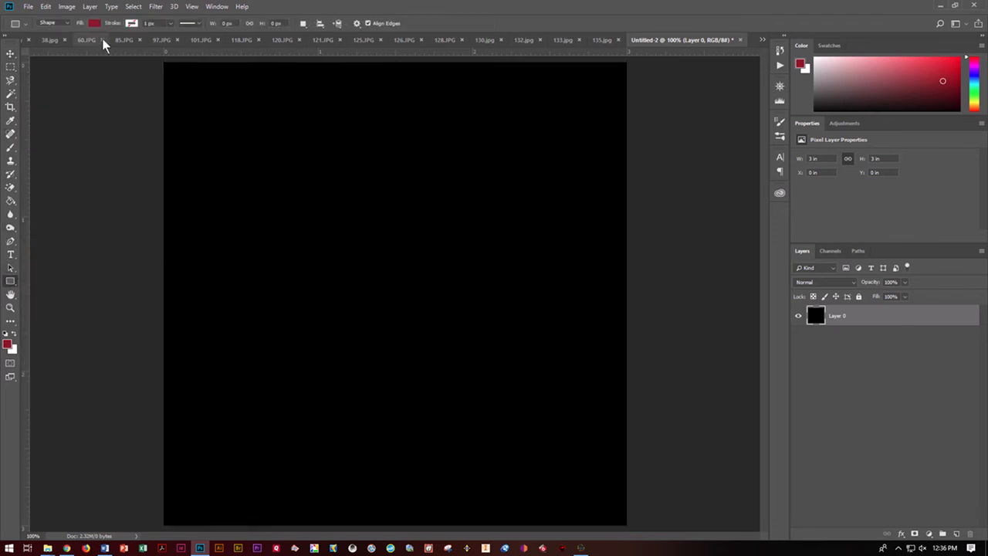
pyautogui.rightClick(11, 283)
pyautogui.click(46, 281)
pyautogui.click(236, 23)
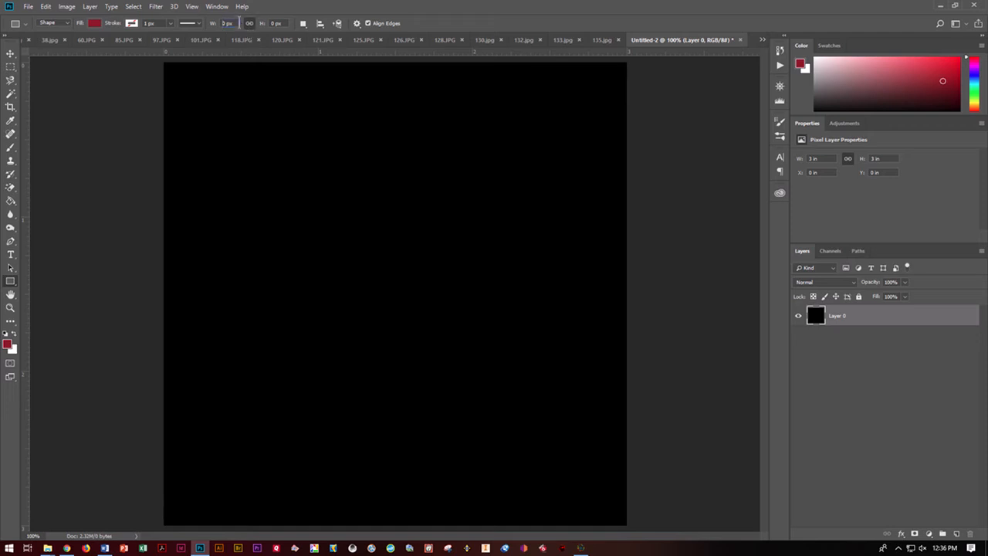
pyautogui.write('30')
pyautogui.click(216, 128)
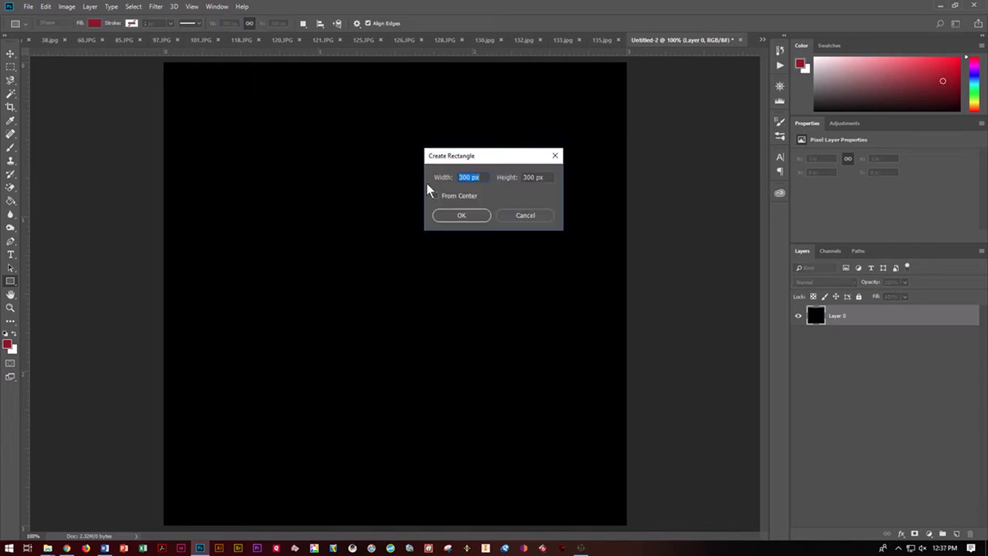
pyautogui.click(460, 217)
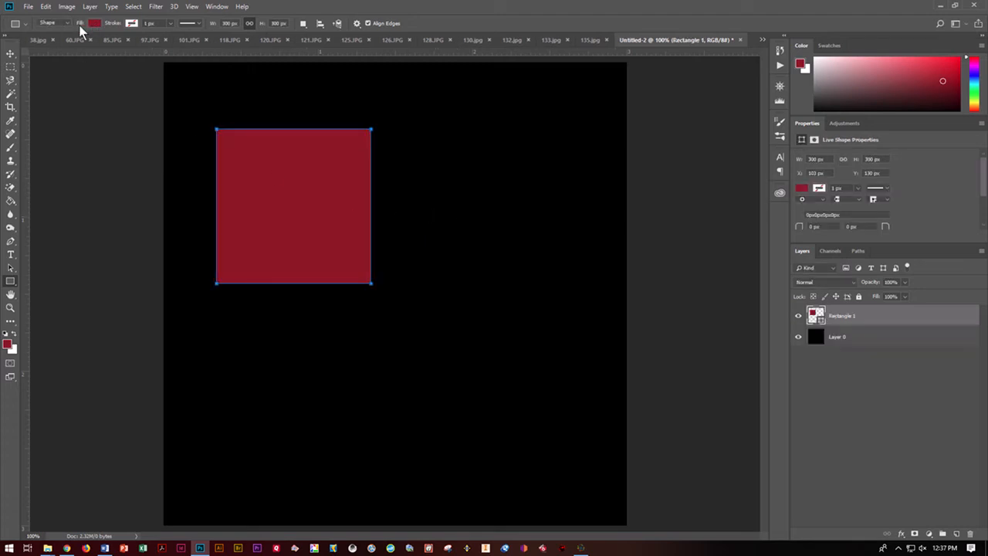
# Move the red square into the canvas's upper-left corner and duplicate it twice to fill the top row
pyautogui.click(13, 54)
pyautogui.moveTo(252, 231); pyautogui.dragTo(202, 160)
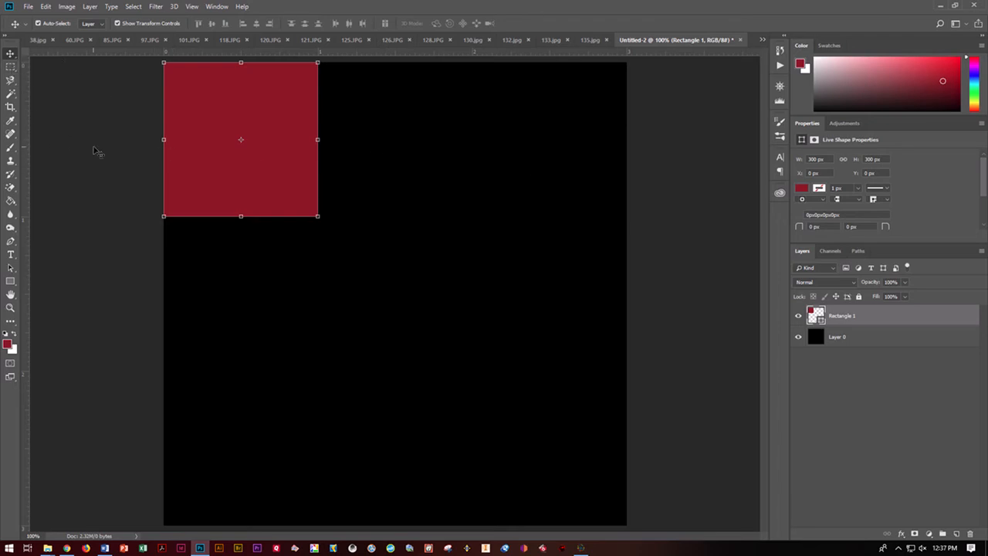
pyautogui.moveTo(260, 115); pyautogui.dragTo(577, 136)
pyautogui.click(65, 138)
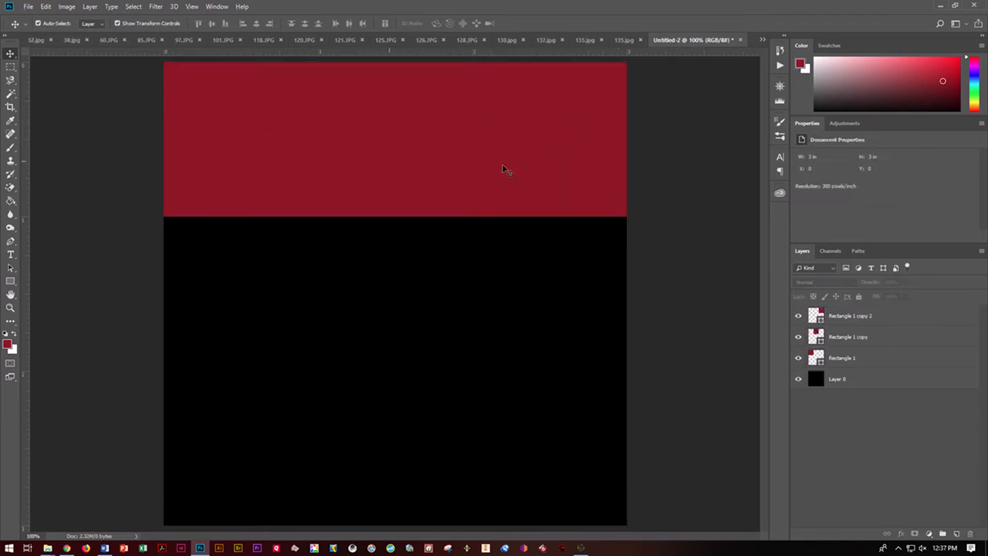
# Toggle the visibility of the three red square layers off and on to check which square each one holds
pyautogui.click(798, 337)
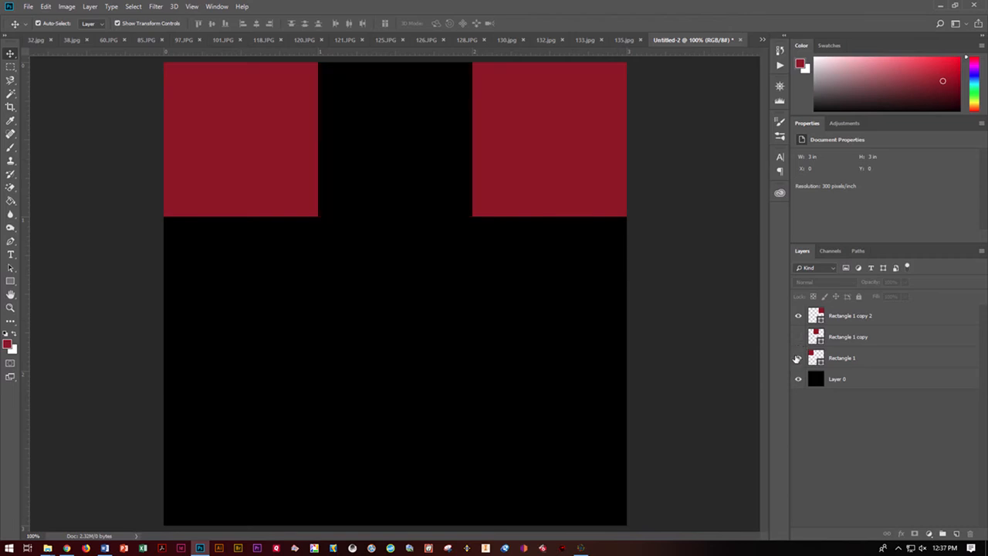
pyautogui.click(798, 337)
pyautogui.click(798, 316)
pyautogui.click(798, 315)
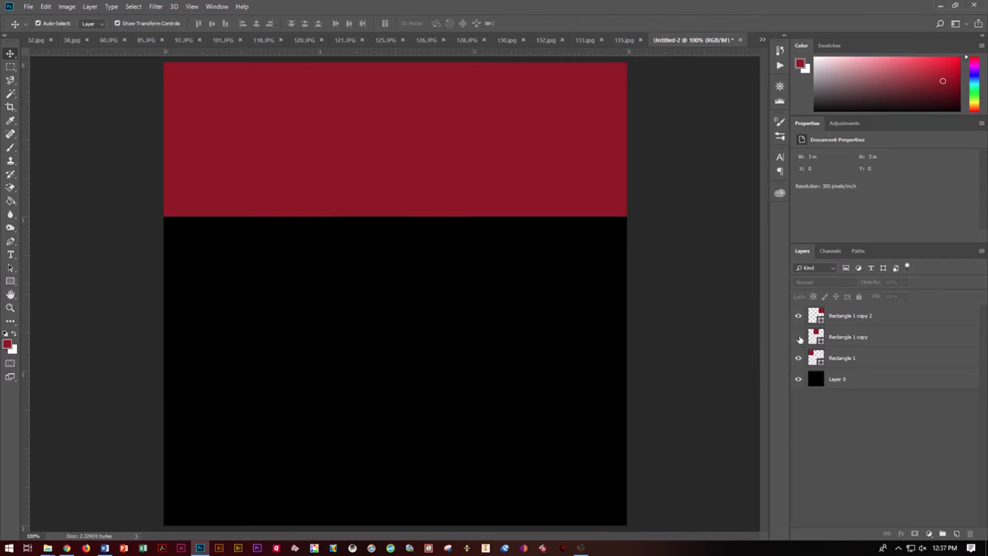
pyautogui.click(798, 337)
pyautogui.click(798, 358)
pyautogui.click(799, 359)
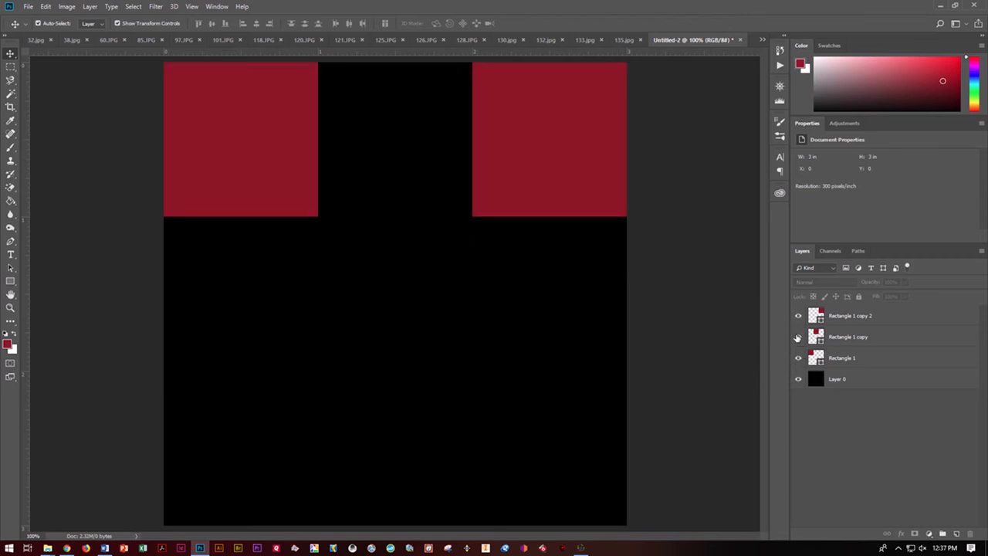
pyautogui.click(798, 337)
pyautogui.click(798, 316)
pyautogui.click(798, 315)
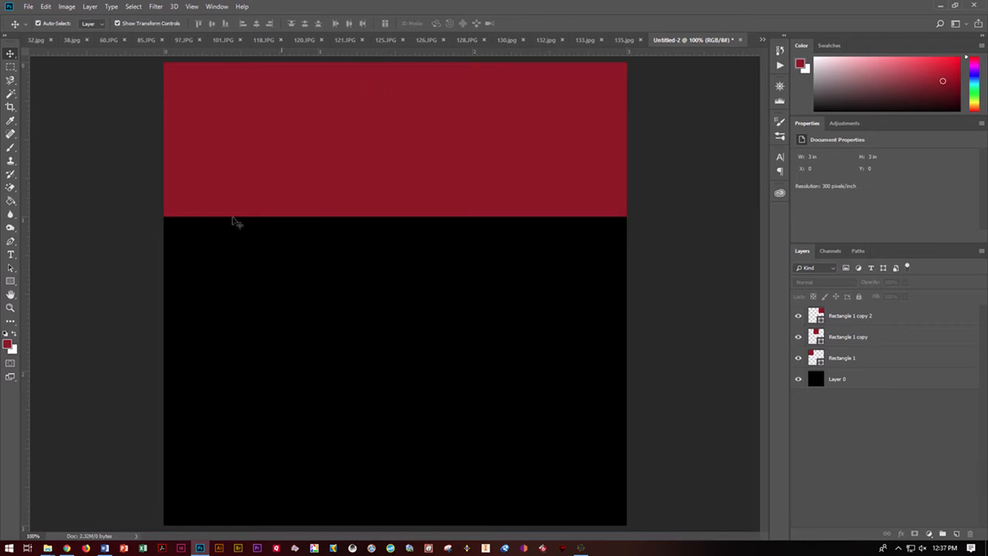
# Duplicate the three top-row red square layers, excluding the black layer, and move the copies down to fill the middle row
pyautogui.moveTo(121, 141); pyautogui.dragTo(616, 178)
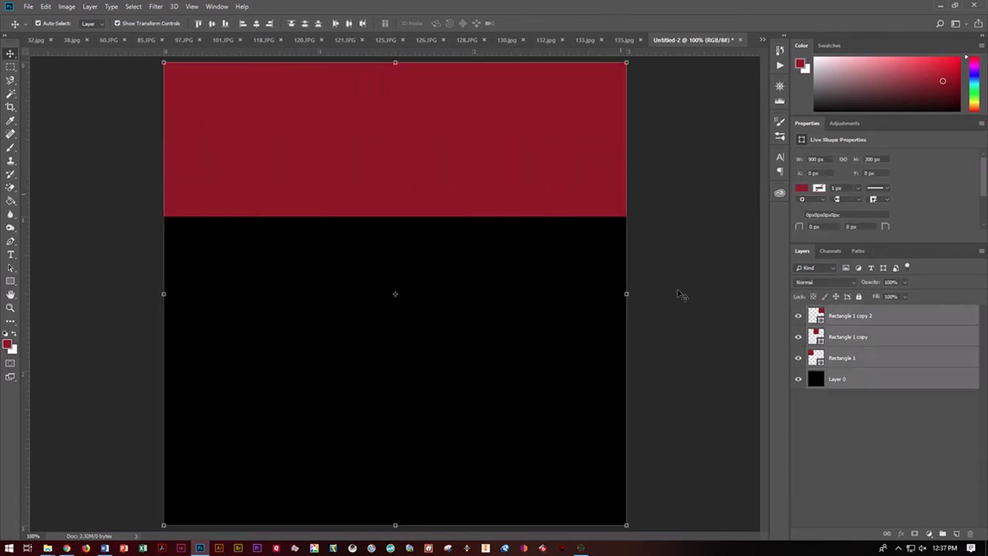
pyautogui.keyDown('ctrl'); pyautogui.click(854, 381); pyautogui.keyUp('ctrl')
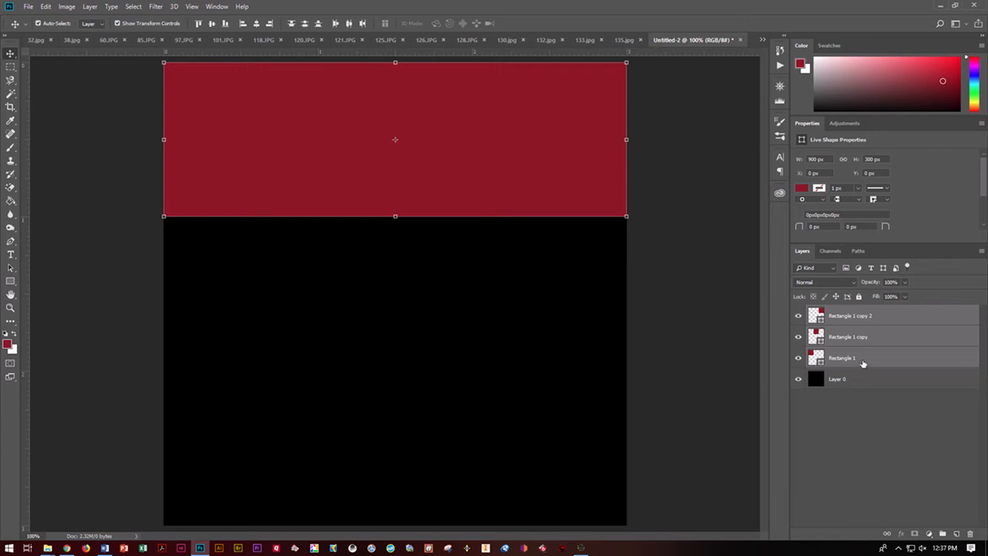
pyautogui.rightClick(862, 361)
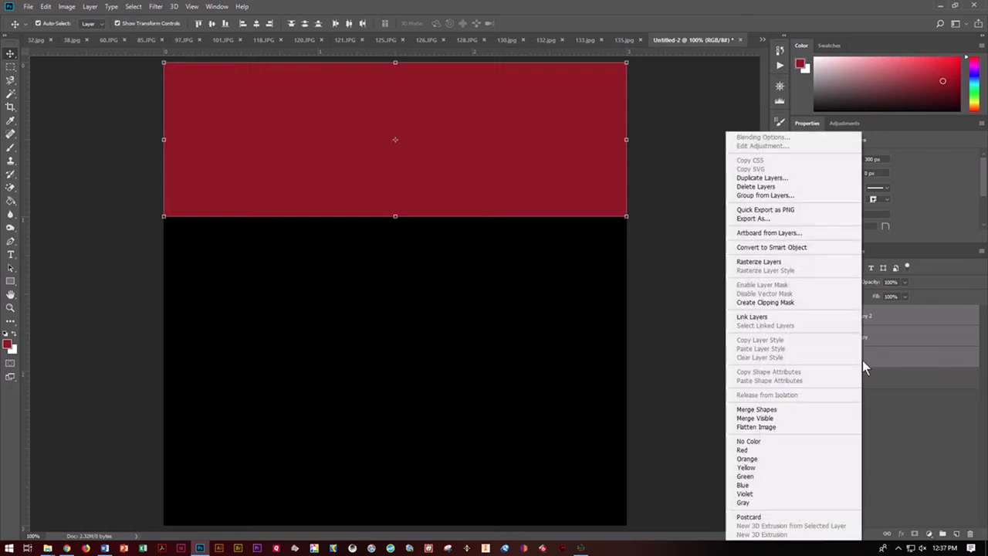
pyautogui.click(819, 179)
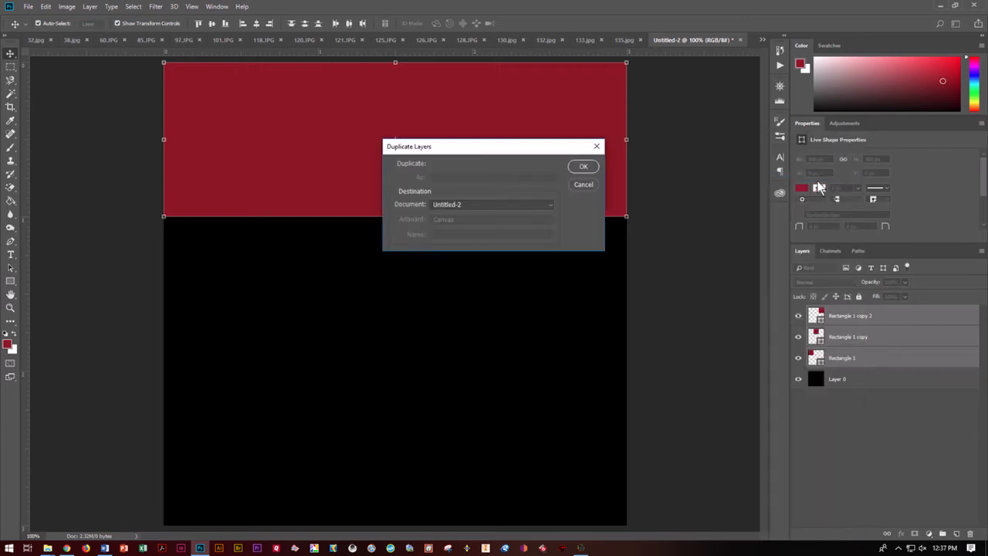
pyautogui.click(591, 170)
pyautogui.moveTo(553, 190); pyautogui.dragTo(554, 344)
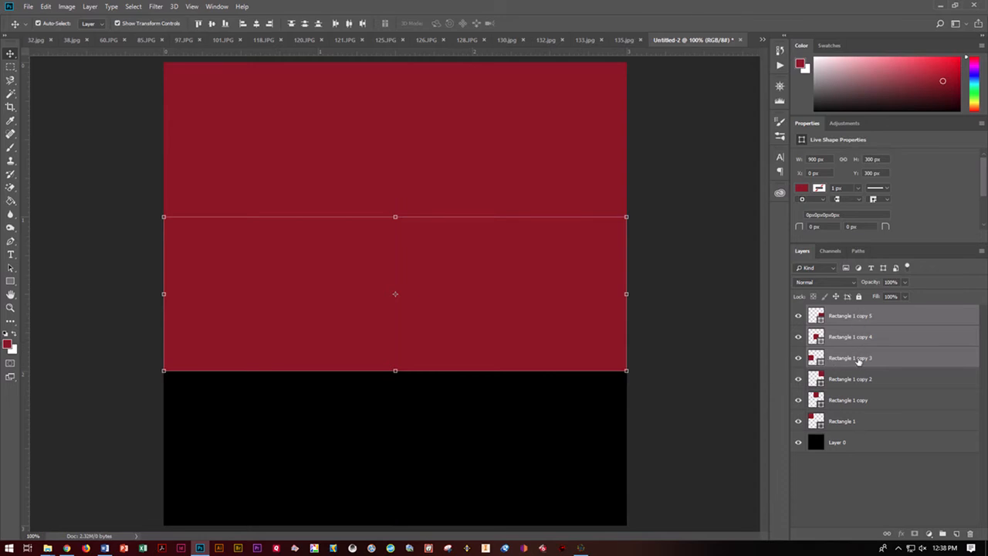
# Duplicate the three middle-row squares and move the copies down to fill the bottom row
pyautogui.rightClick(866, 319)
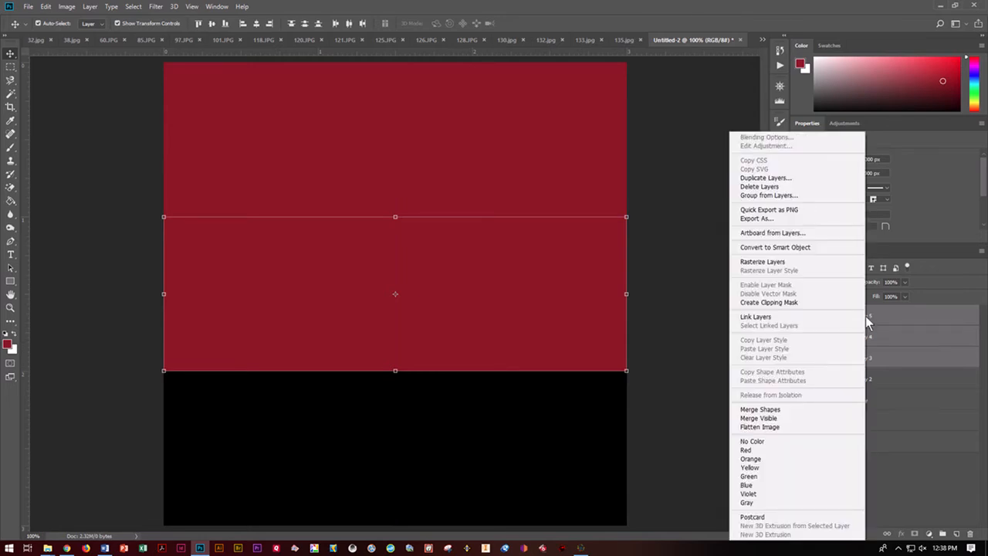
pyautogui.click(802, 179)
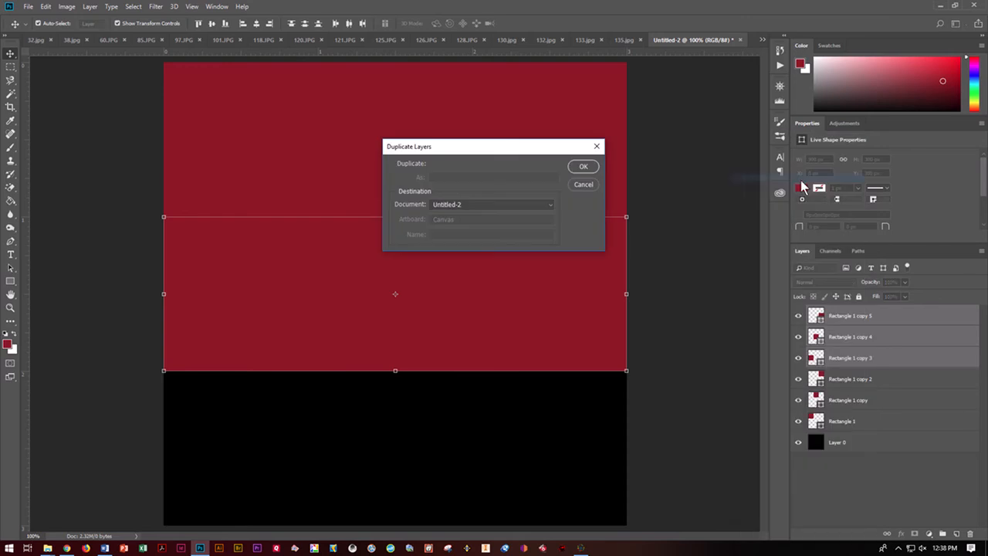
pyautogui.click(582, 166)
pyautogui.moveTo(571, 284); pyautogui.dragTo(574, 443)
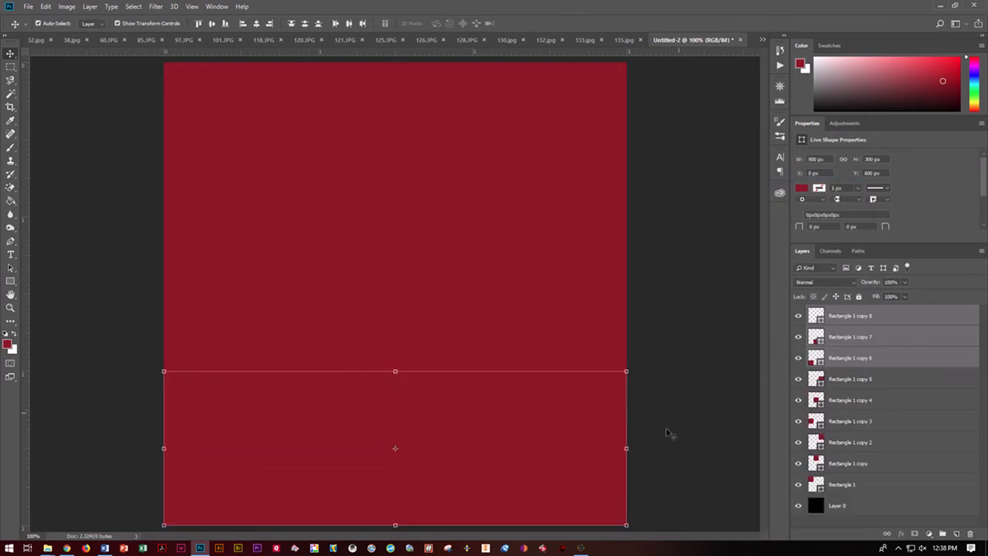
# Select each of the nine squares on the canvas one by one to check that they are separate shapes
pyautogui.click(686, 408)
pyautogui.click(614, 444)
pyautogui.click(399, 478)
pyautogui.click(254, 481)
pyautogui.click(243, 341)
pyautogui.click(360, 339)
pyautogui.click(555, 342)
pyautogui.click(581, 167)
pyautogui.click(409, 164)
pyautogui.click(258, 162)
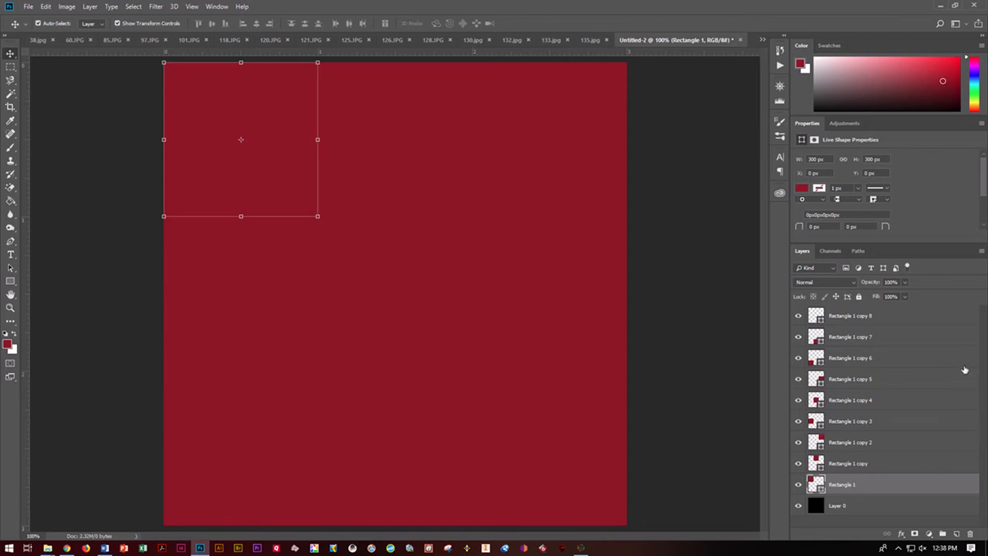
# Add a Stroke effect to the lower-right square's layer through its Blending Options and show the stroke settings
pyautogui.click(882, 319)
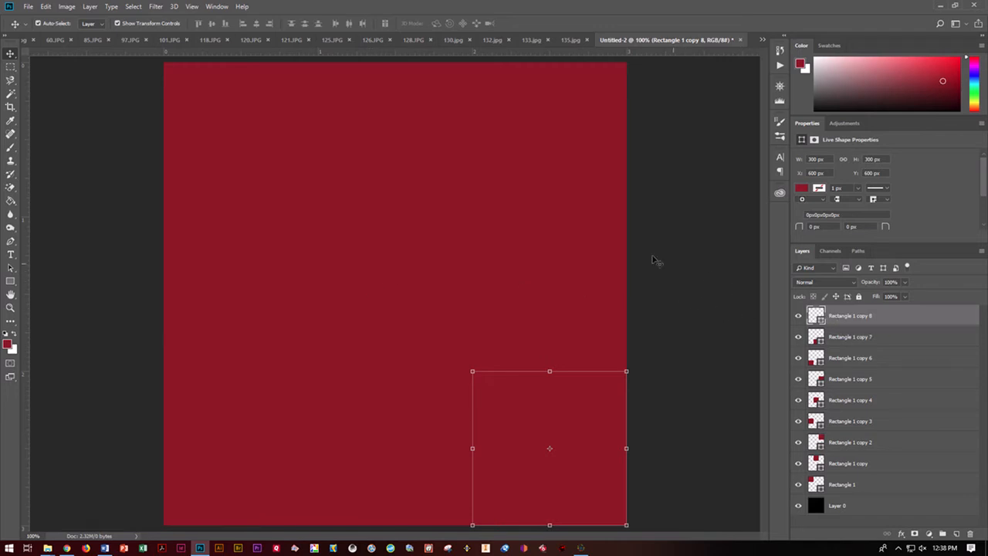
pyautogui.rightClick(896, 320)
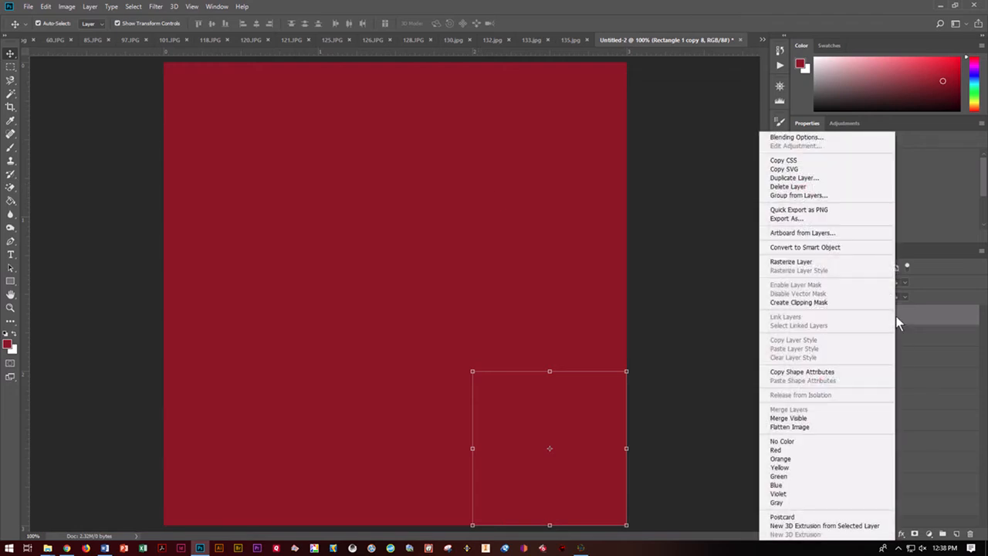
pyautogui.click(803, 137)
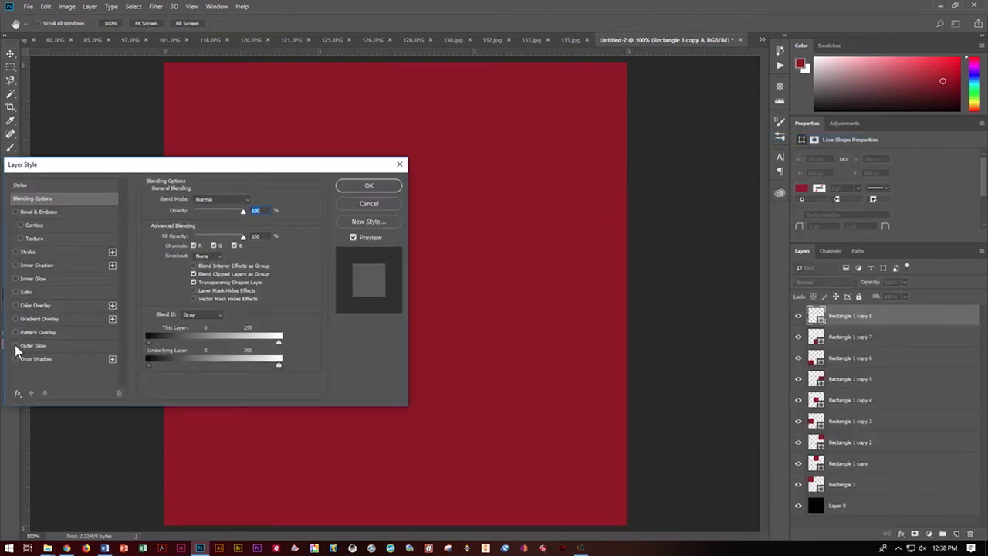
pyautogui.click(15, 252)
pyautogui.click(70, 252)
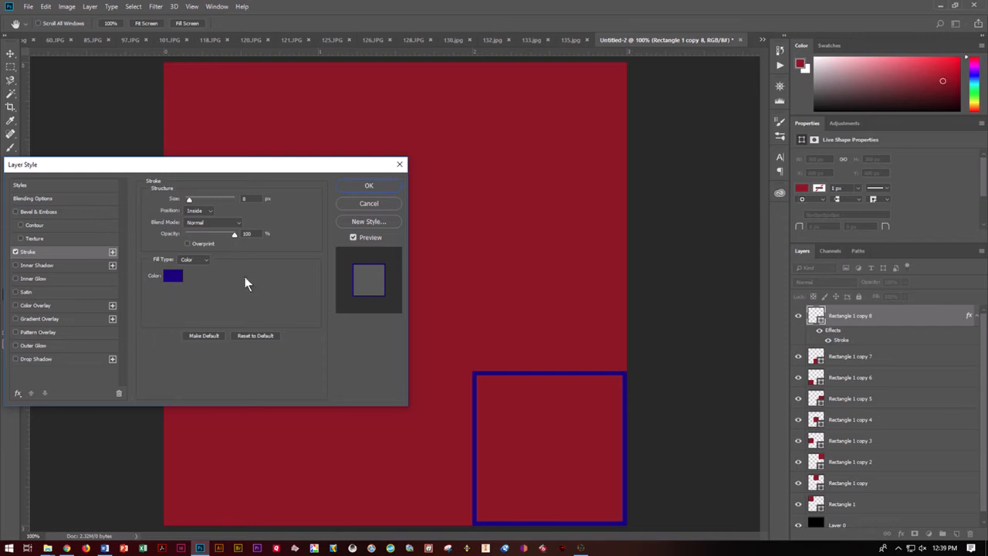
# Try the Outside stroke position on the lower-right square, and set it back to Inside
pyautogui.click(199, 210)
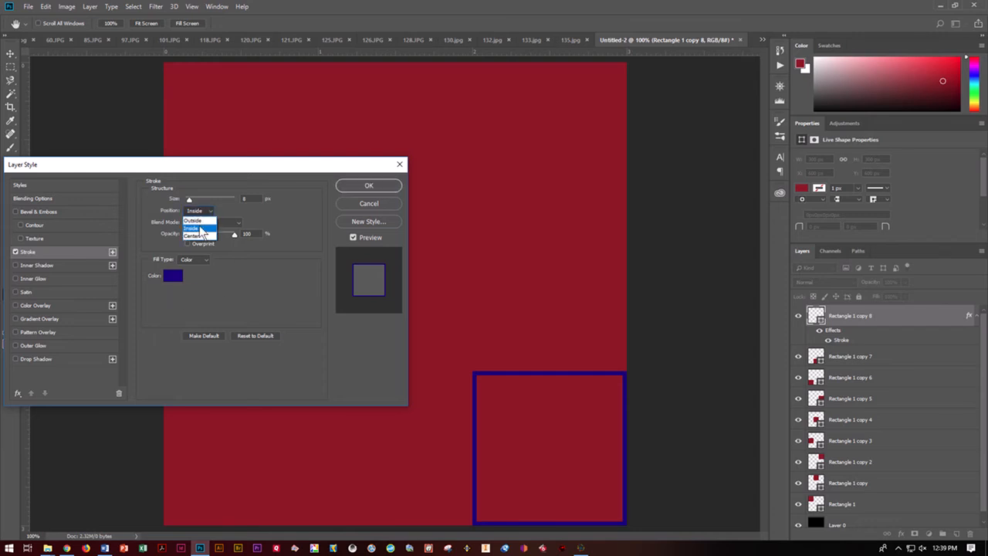
pyautogui.click(197, 210)
pyautogui.click(198, 220)
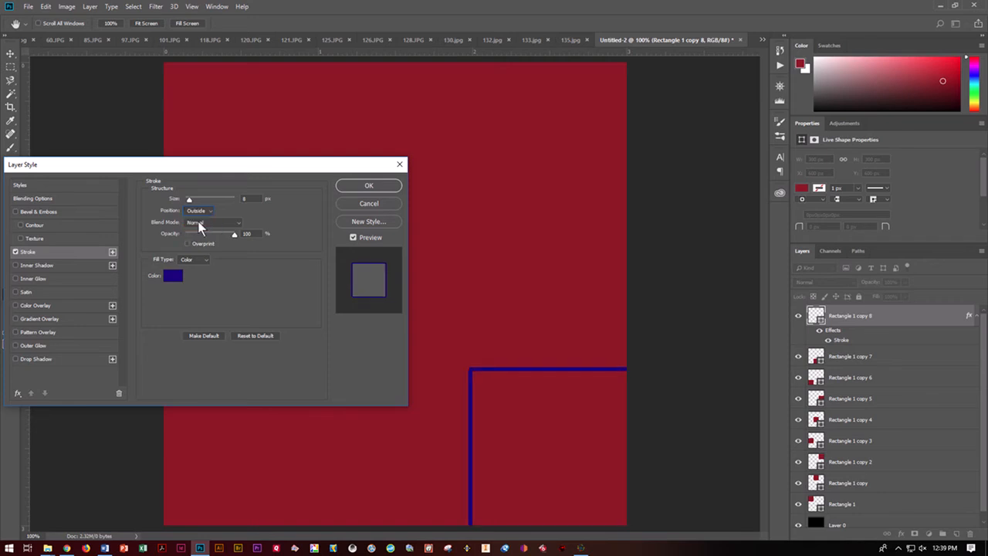
pyautogui.click(197, 211)
pyautogui.click(198, 229)
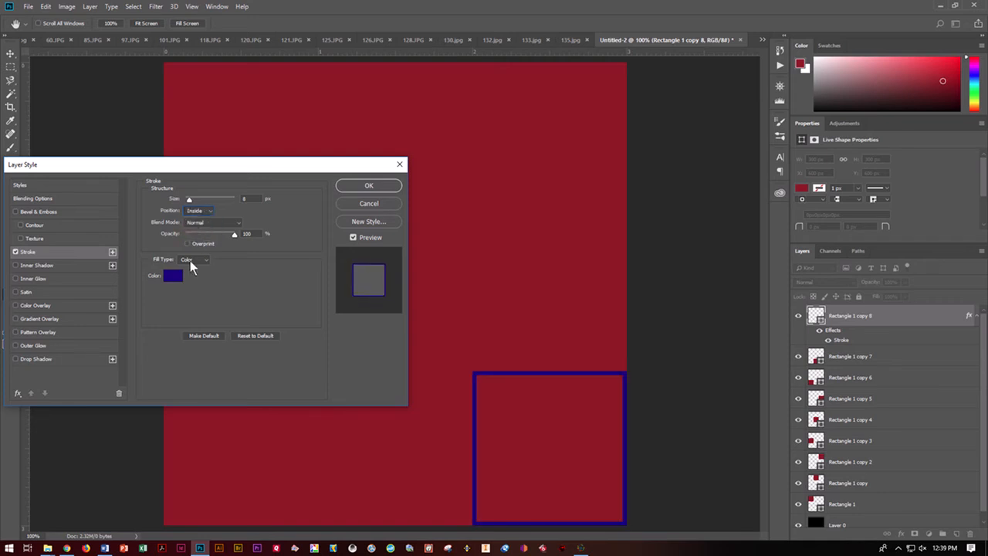
# Set the lower-right square's stroke to bright green (25f347) with a size of 5 px and apply the layer style
pyautogui.click(174, 276)
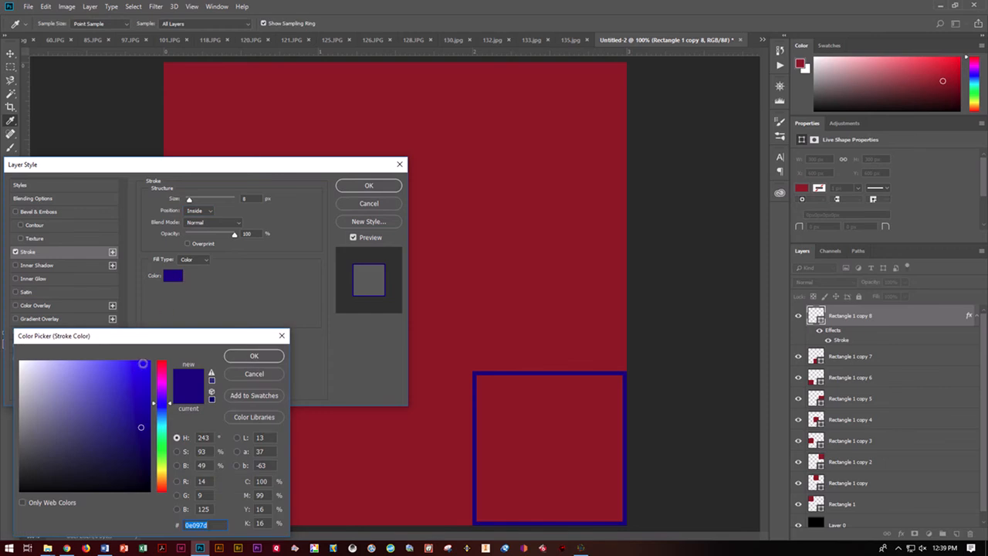
pyautogui.click(163, 444)
pyautogui.click(130, 367)
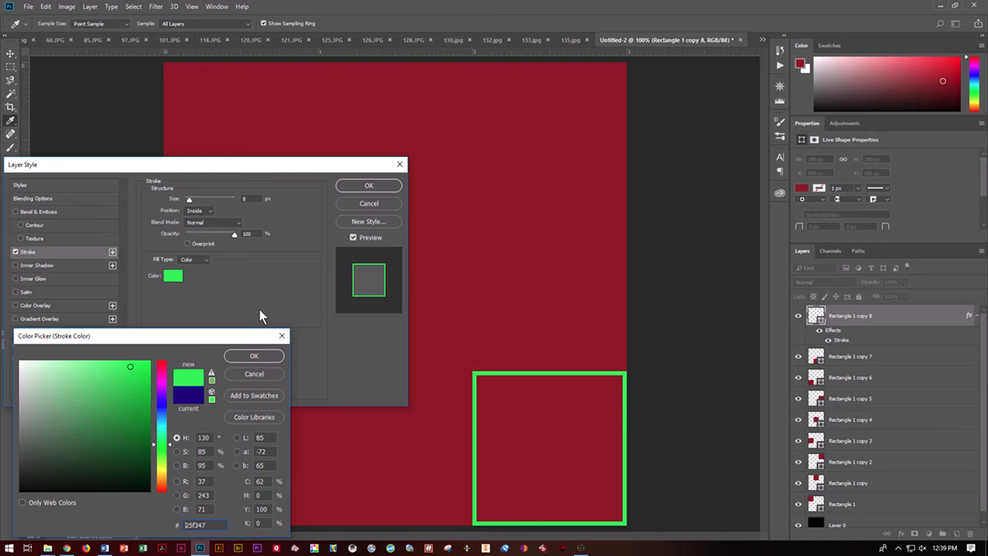
pyautogui.click(254, 356)
pyautogui.doubleClick(251, 198)
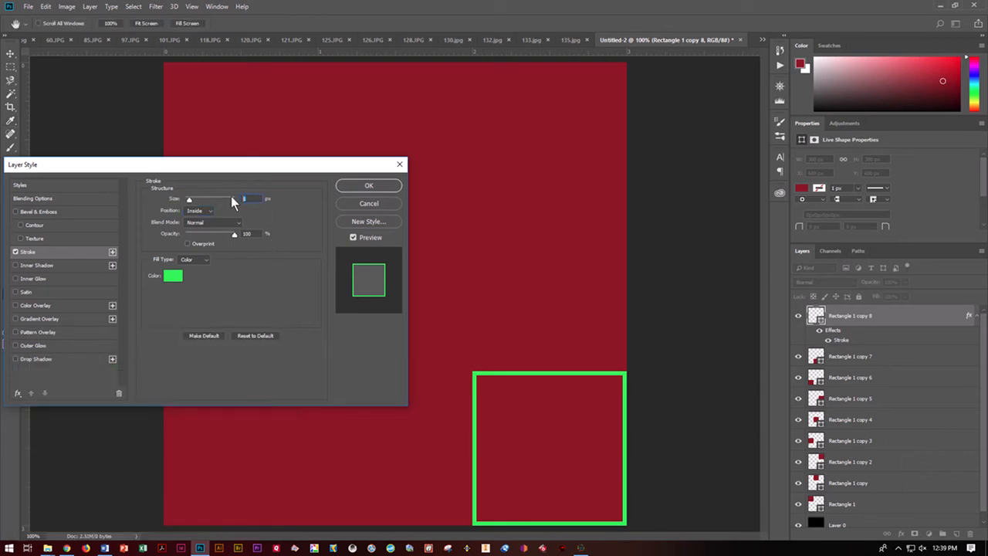
pyautogui.write('5')
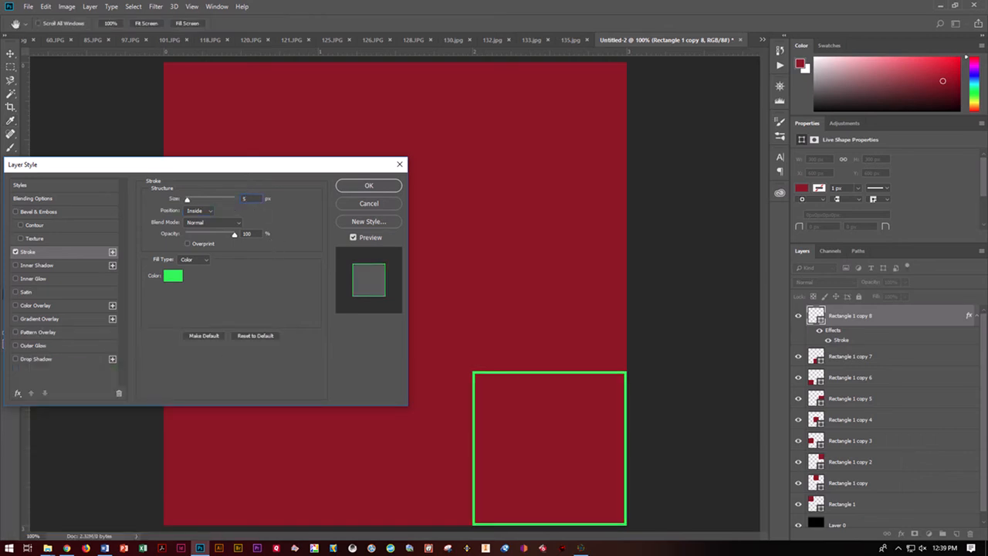
pyautogui.click(362, 188)
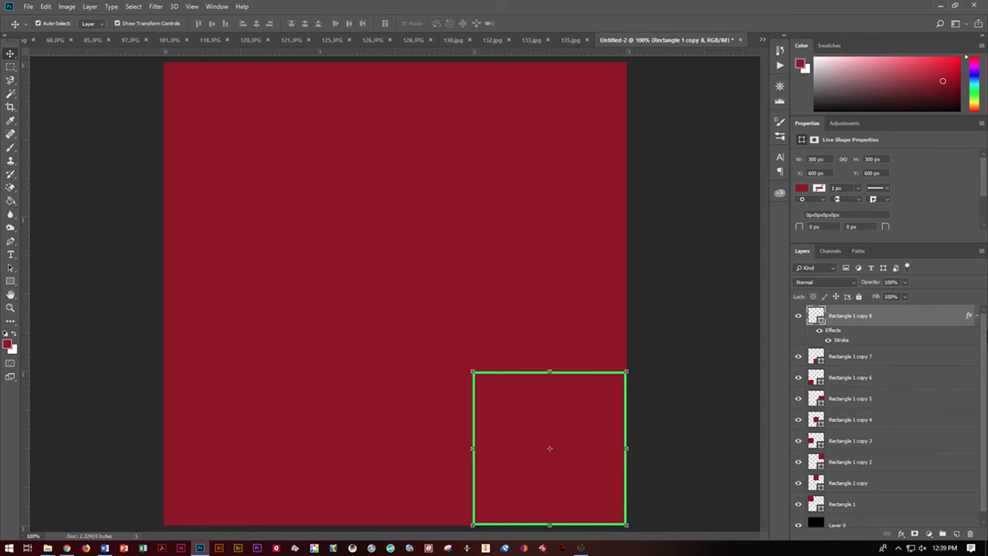
# Copy the lower-right square's layer style and paste it onto the other eight square layers
pyautogui.rightClick(833, 341)
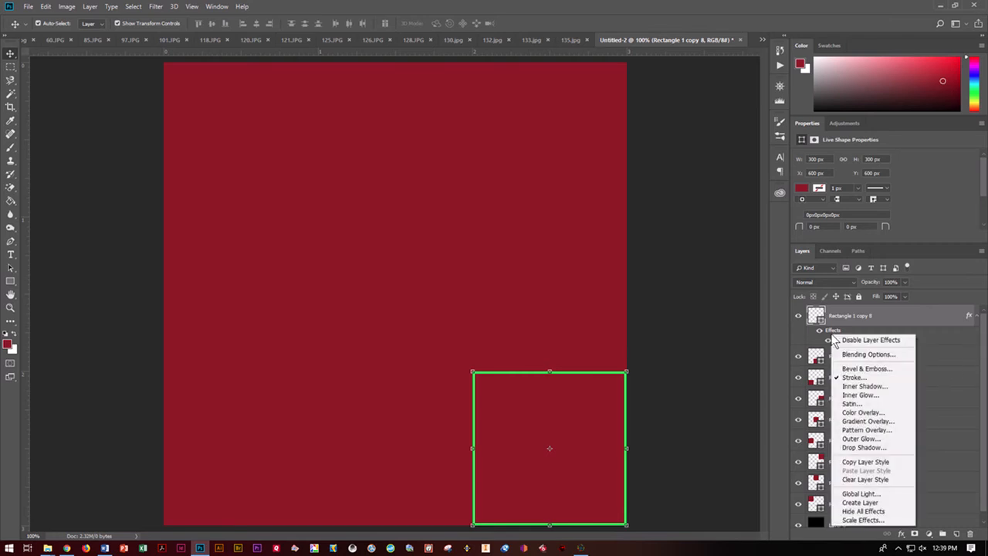
pyautogui.rightClick(831, 329)
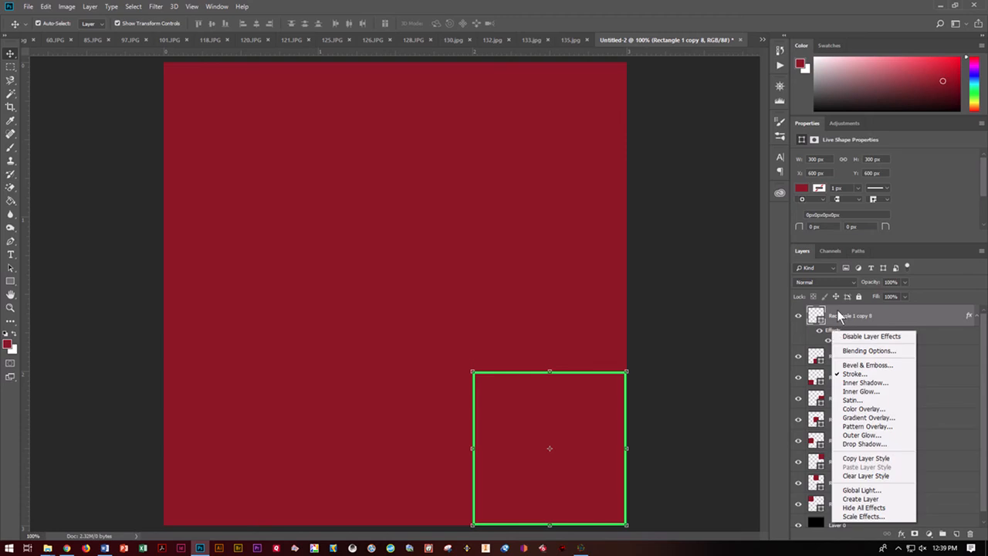
pyautogui.rightClick(840, 311)
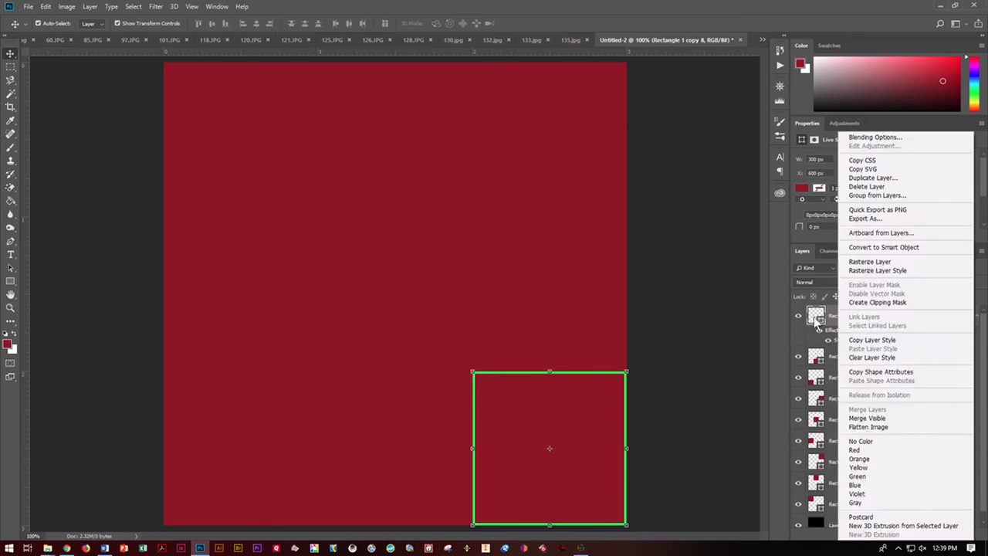
pyautogui.click(872, 340)
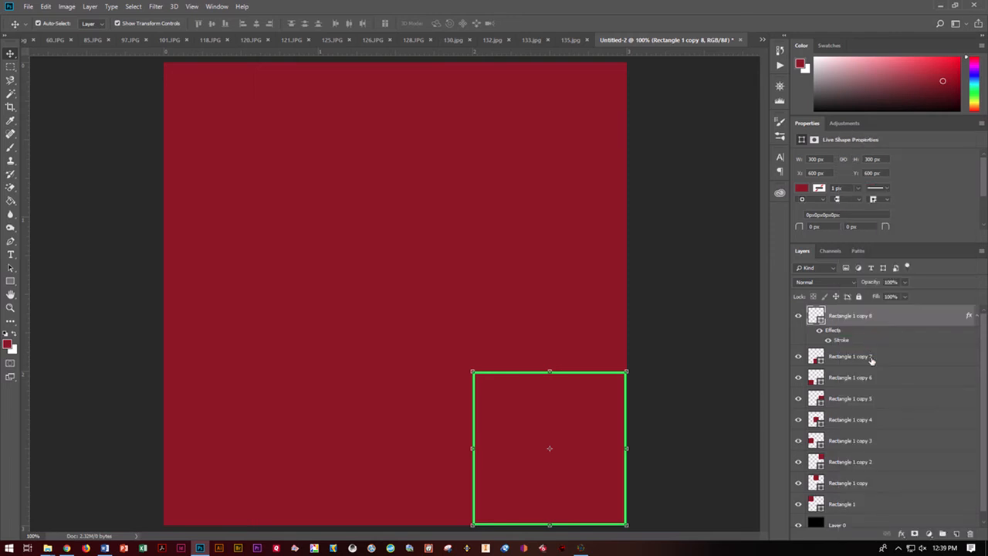
pyautogui.click(870, 358)
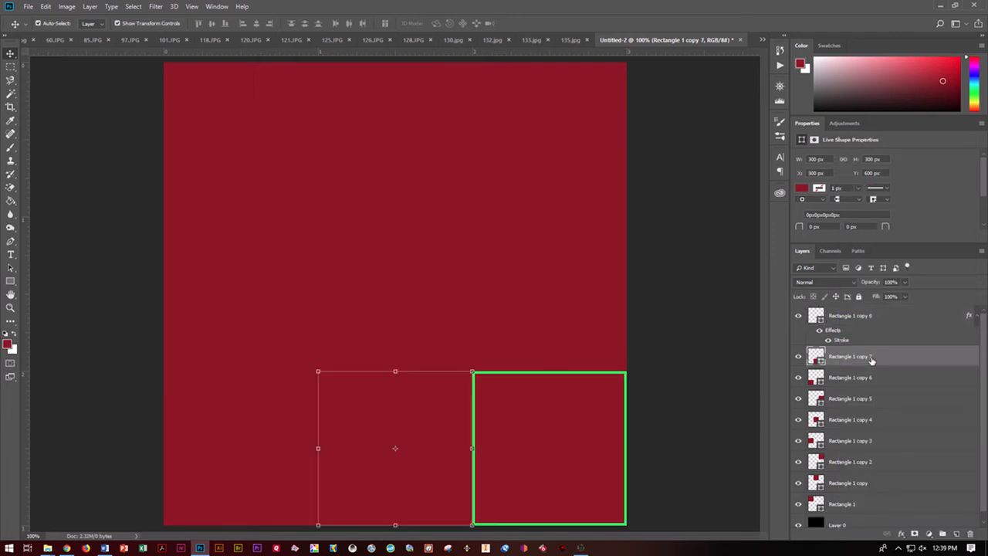
pyautogui.keyDown('shift'); pyautogui.click(878, 503); pyautogui.keyUp('shift')
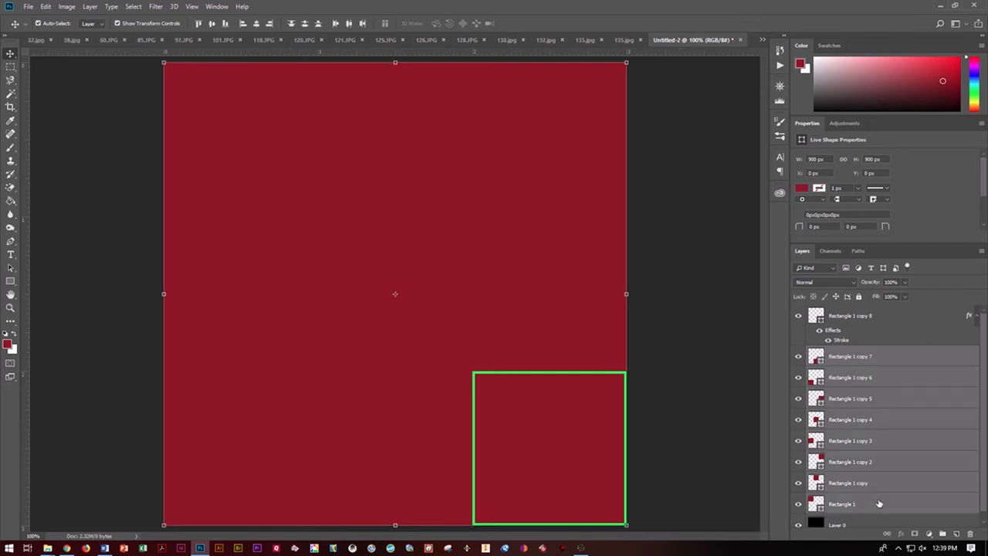
pyautogui.rightClick(878, 503)
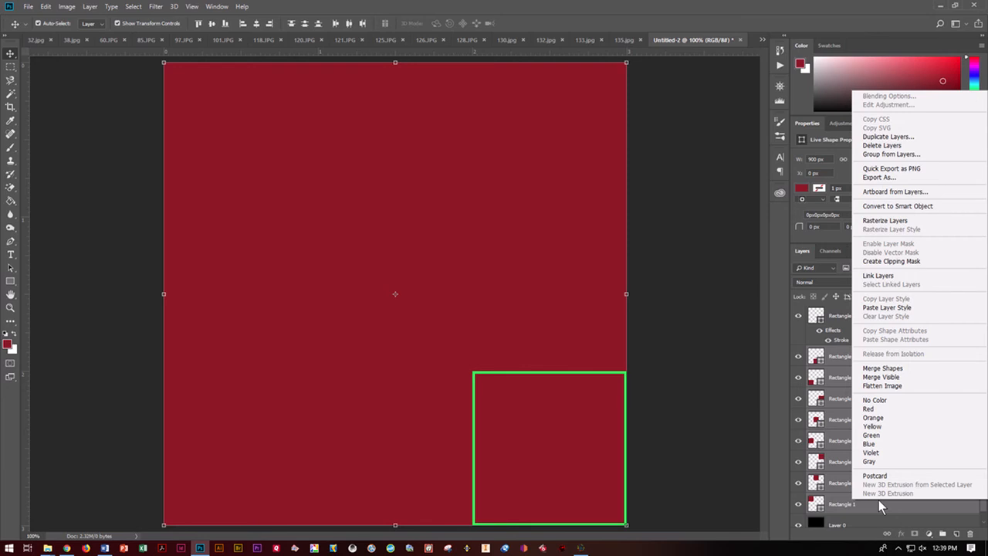
pyautogui.click(900, 309)
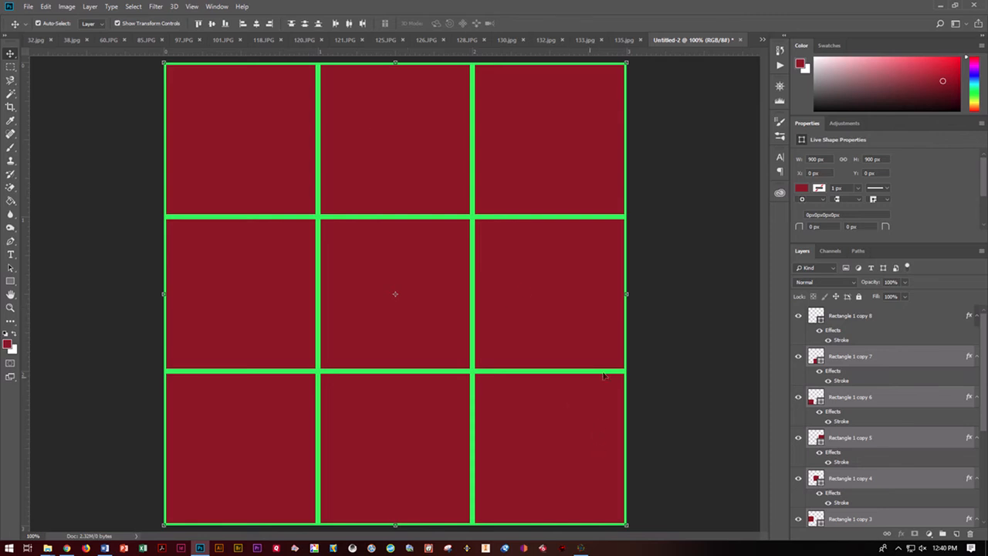
# Bring the mangrove photo from 135.jpg into the collage document, placing it over the upper-left square
pyautogui.moveTo(984, 345); pyautogui.dragTo(977, 325)
pyautogui.click(625, 39)
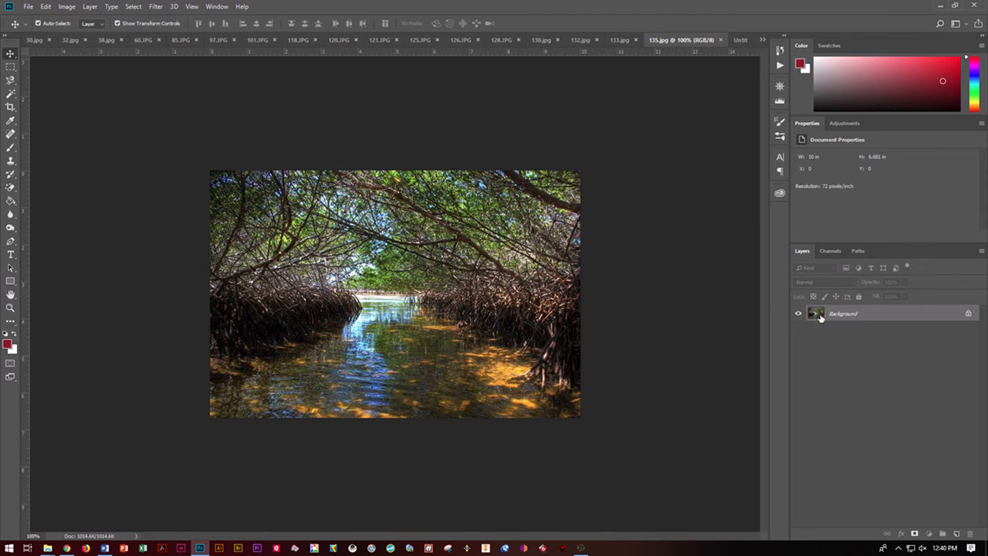
pyautogui.moveTo(819, 318); pyautogui.dragTo(240, 146)
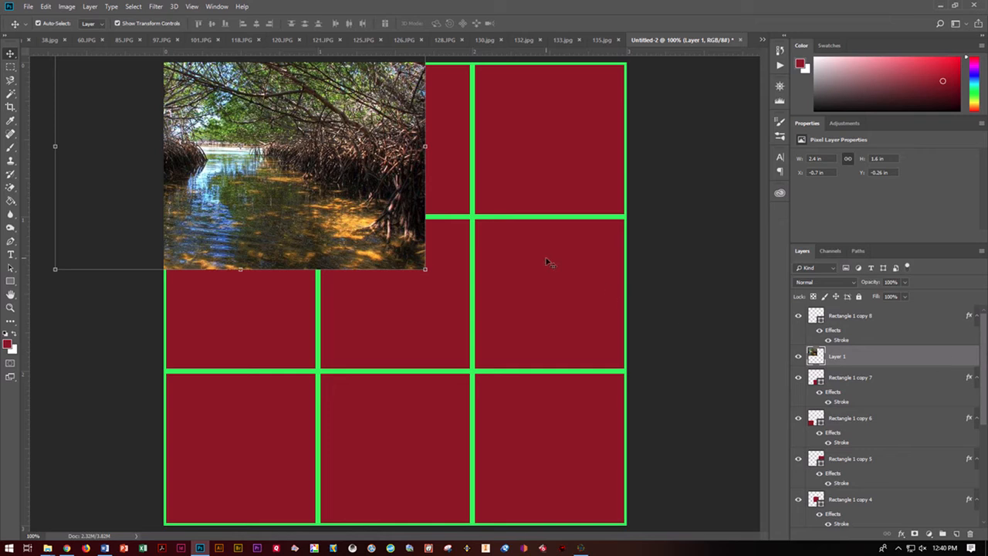
# Move the mangrove photo's layer to the top of the layer stack, above the lower-right square's layer
pyautogui.click(845, 323)
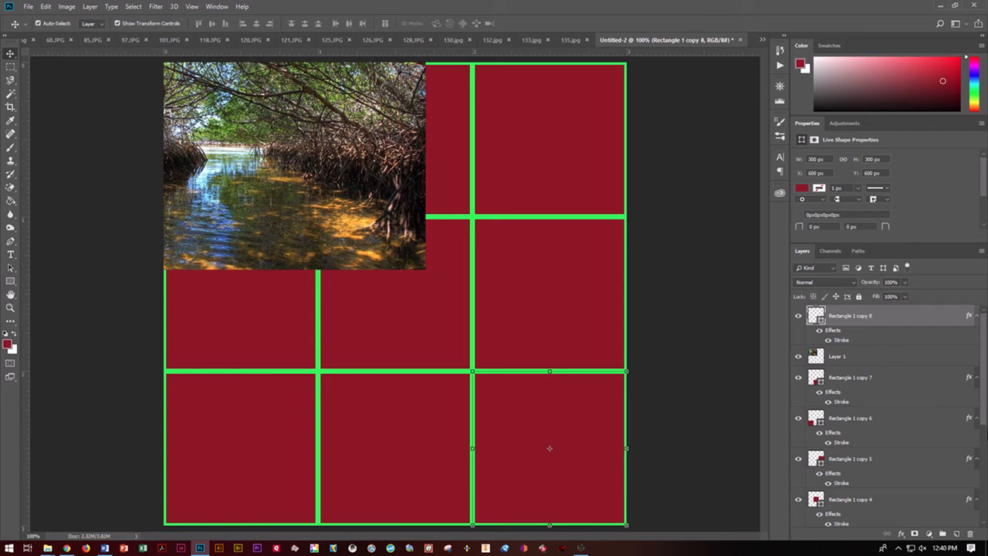
pyautogui.scroll(-5, 970, 421)
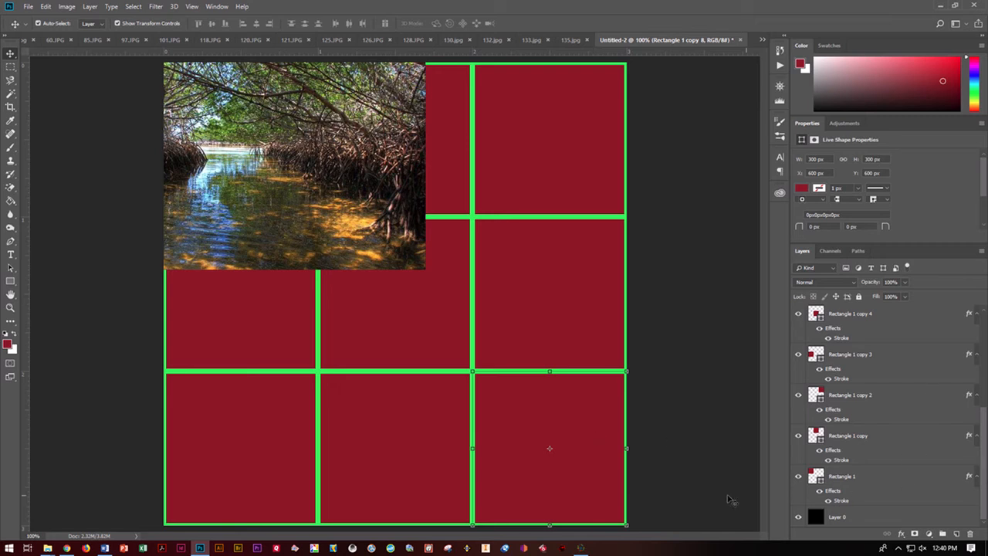
pyautogui.scroll(5, 982, 463)
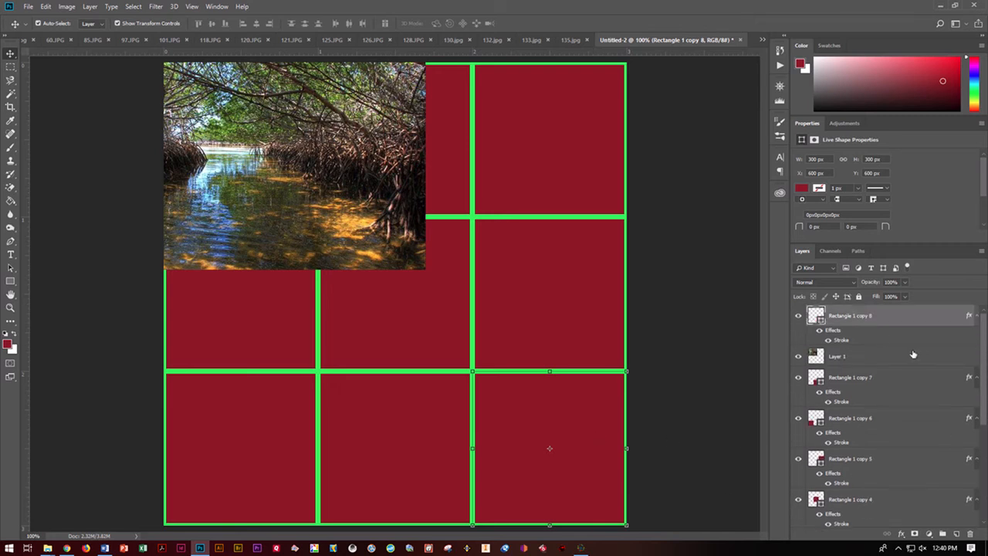
pyautogui.moveTo(841, 361); pyautogui.dragTo(842, 315)
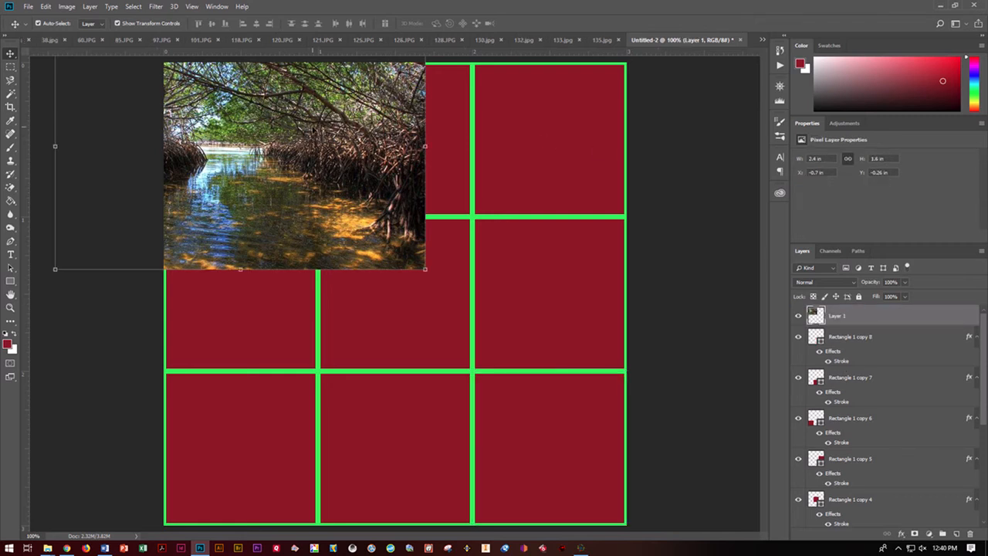
# Move the mangrove photo over the lower-right square and scale it to about 1.31 by 1.04 in
pyautogui.moveTo(219, 129); pyautogui.dragTo(455, 378)
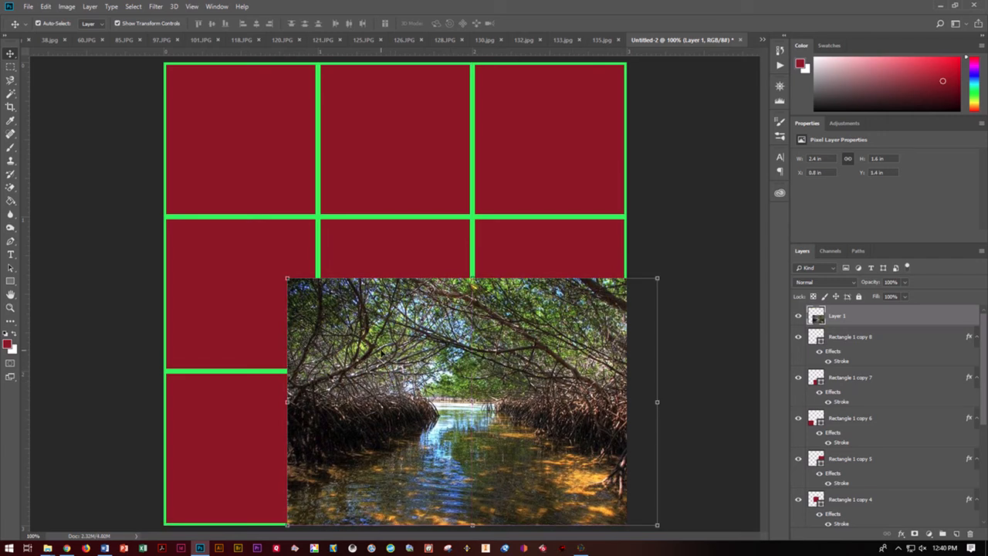
pyautogui.click(286, 279)
pyautogui.moveTo(286, 279); pyautogui.dragTo(455, 365)
pyautogui.press('Return')
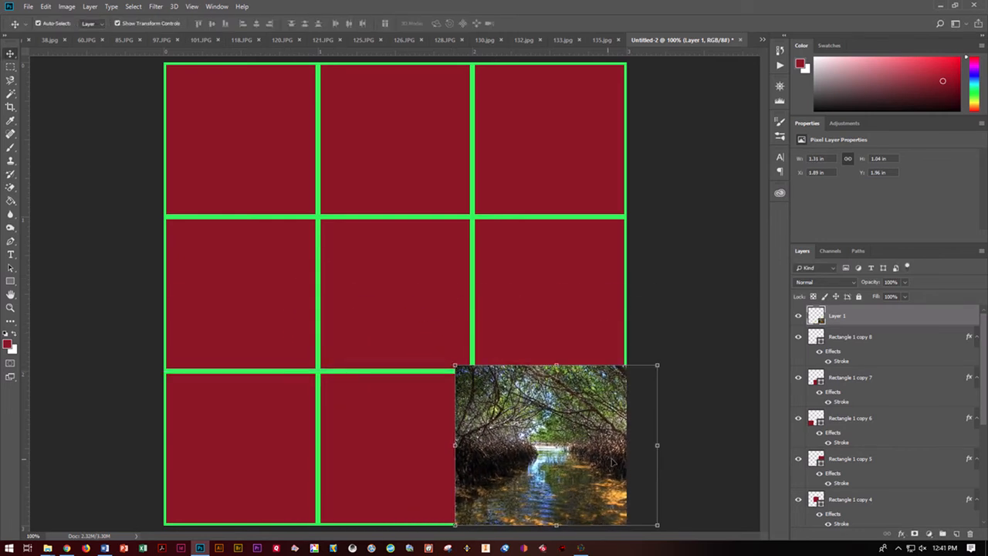
# Clip the mangrove photo to the lower-right square and shift it slightly up and left within its frame
pyautogui.rightClick(831, 316)
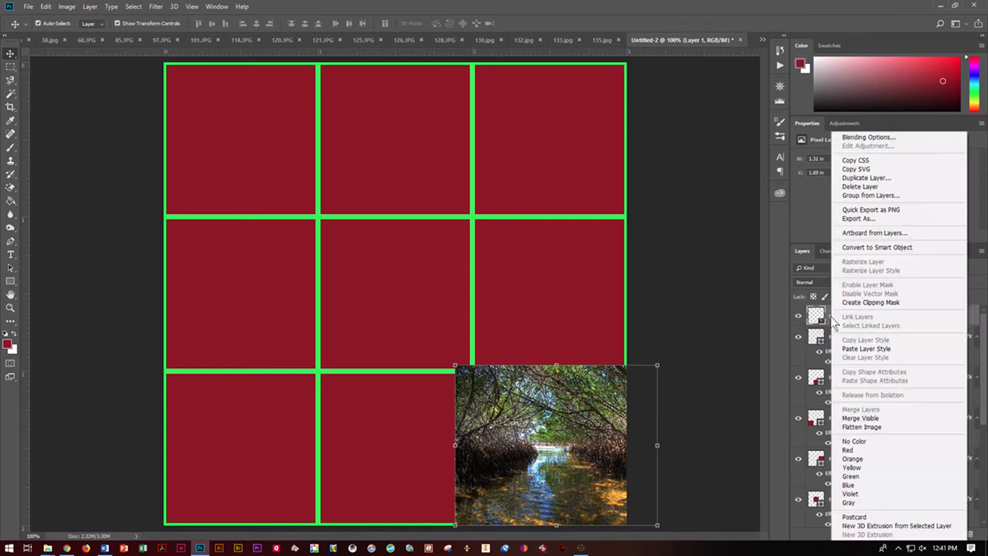
pyautogui.click(852, 302)
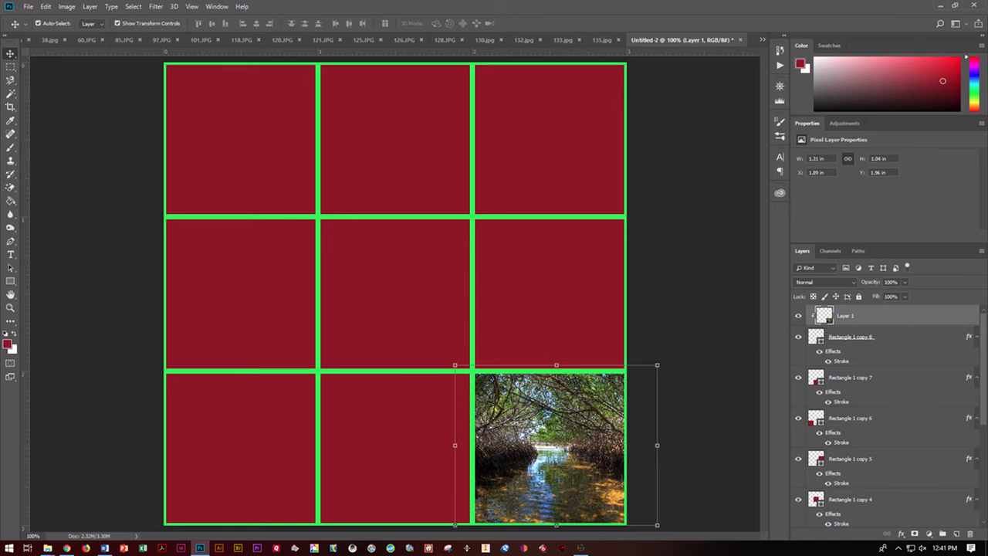
pyautogui.click(697, 397)
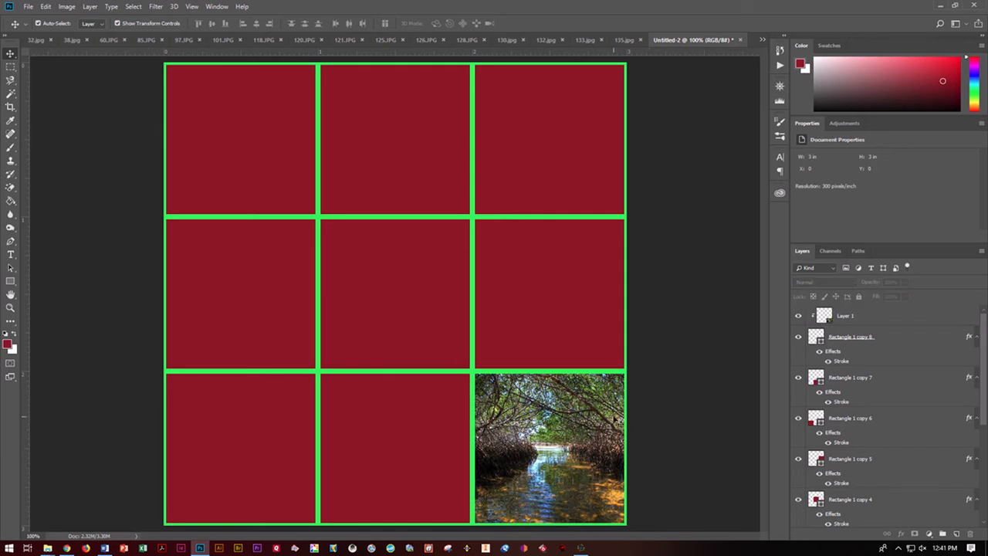
pyautogui.moveTo(599, 410); pyautogui.dragTo(620, 388)
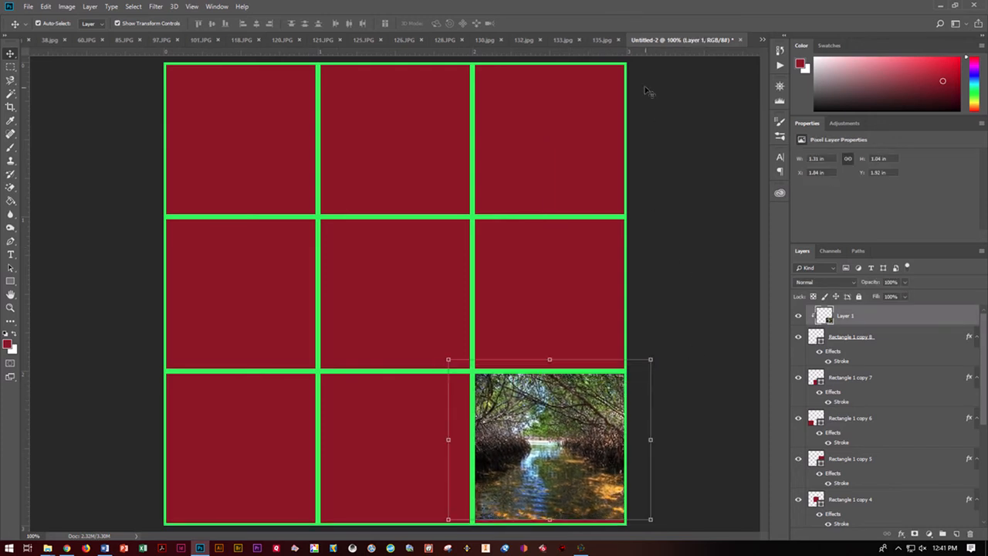
# Bring the sunset photo from 130.jpg into the collage and place its layer directly above the bottom-middle square's layer
pyautogui.click(597, 43)
pyautogui.click(540, 39)
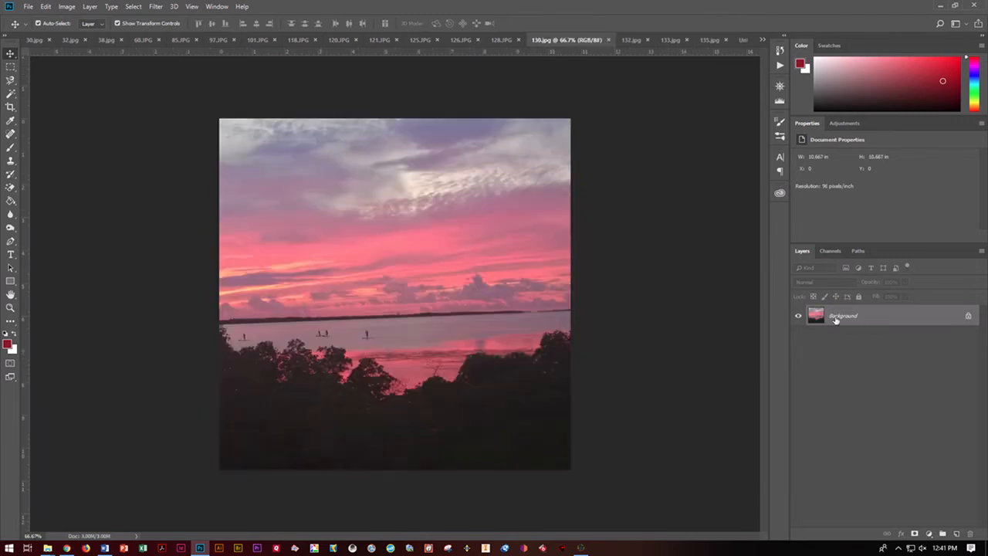
pyautogui.moveTo(834, 318); pyautogui.dragTo(571, 286)
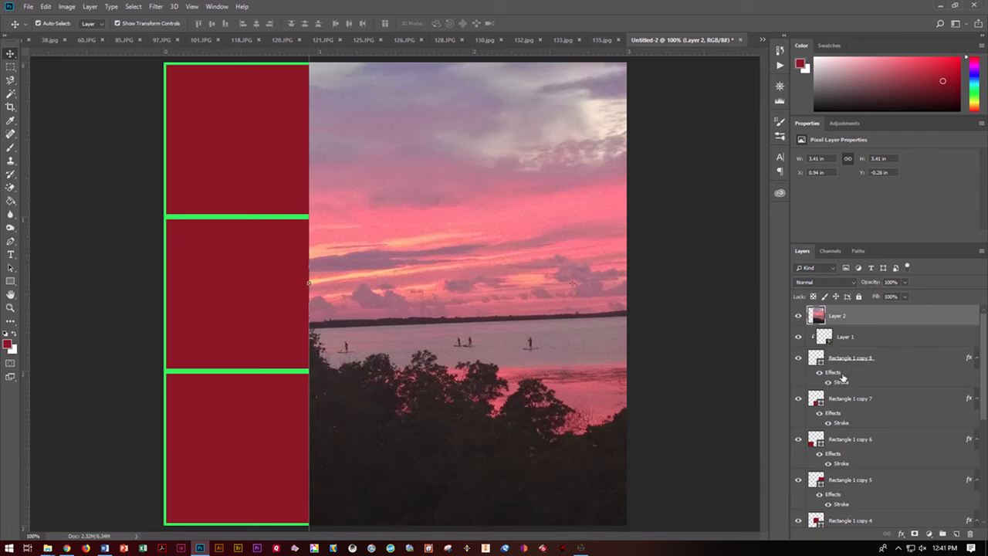
pyautogui.moveTo(844, 400); pyautogui.dragTo(839, 373)
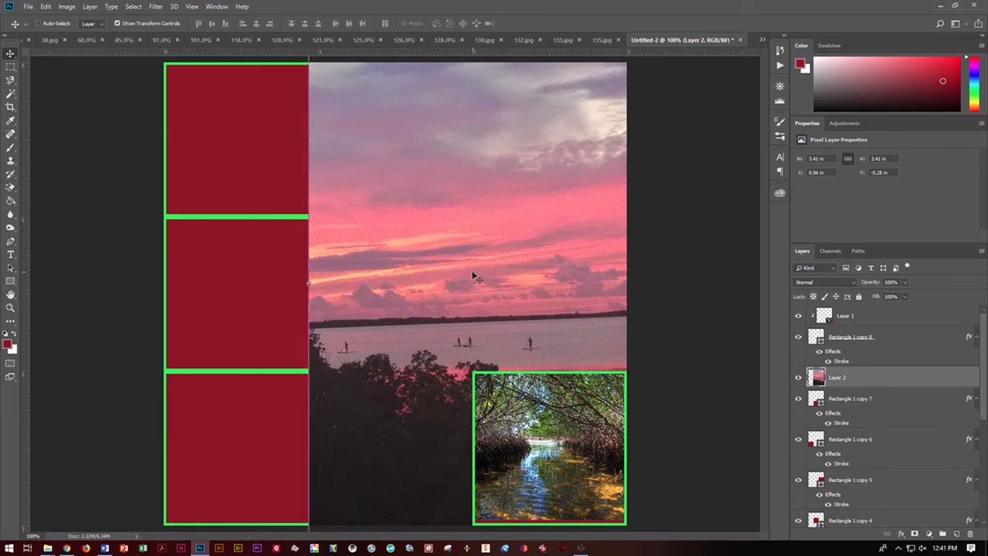
# Fit the sunset photo over the bottom-middle square at about 33% scale and clip it to that square
pyautogui.hotkey('ctrl', '-')
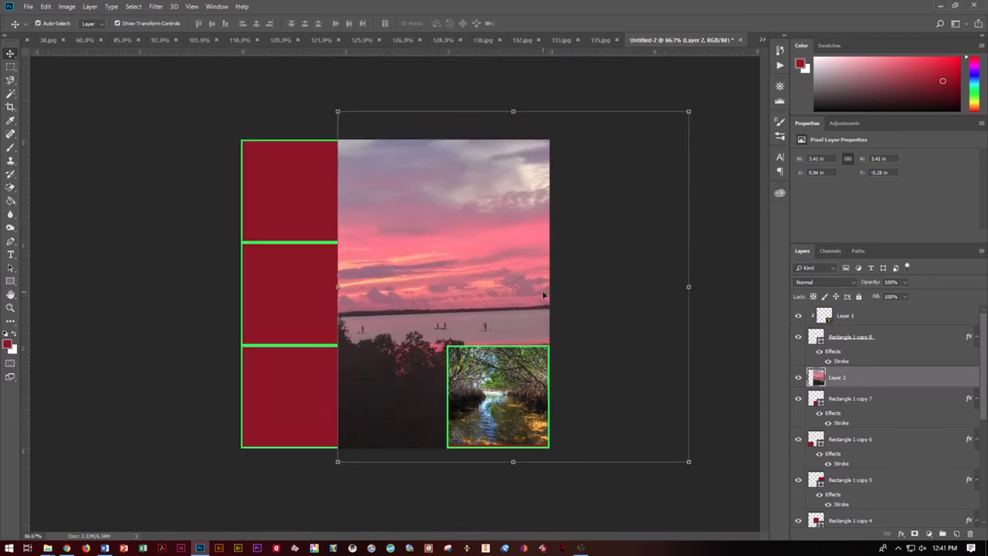
pyautogui.moveTo(688, 111); pyautogui.dragTo(570, 226)
pyautogui.moveTo(507, 270); pyautogui.dragTo(390, 384)
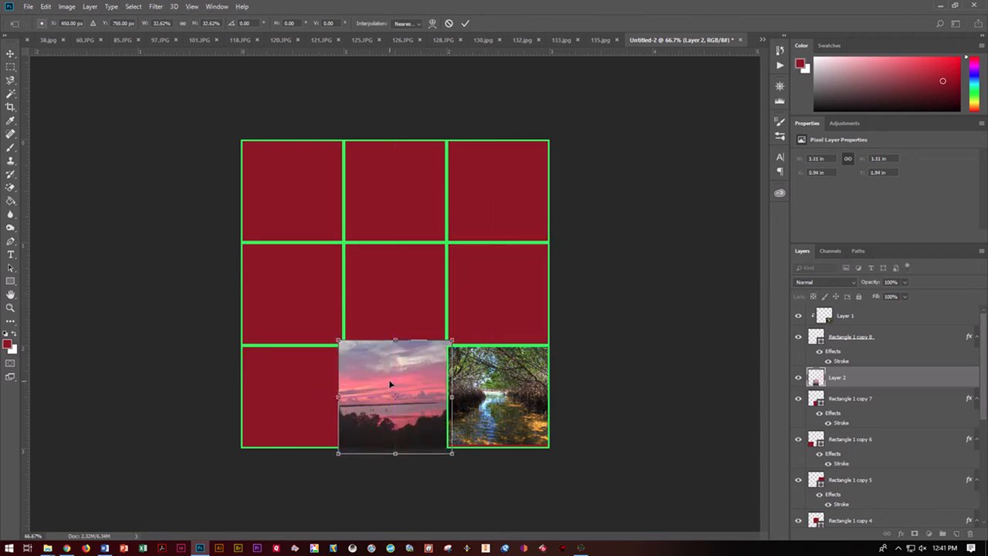
pyautogui.press('Return')
pyautogui.rightClick(836, 377)
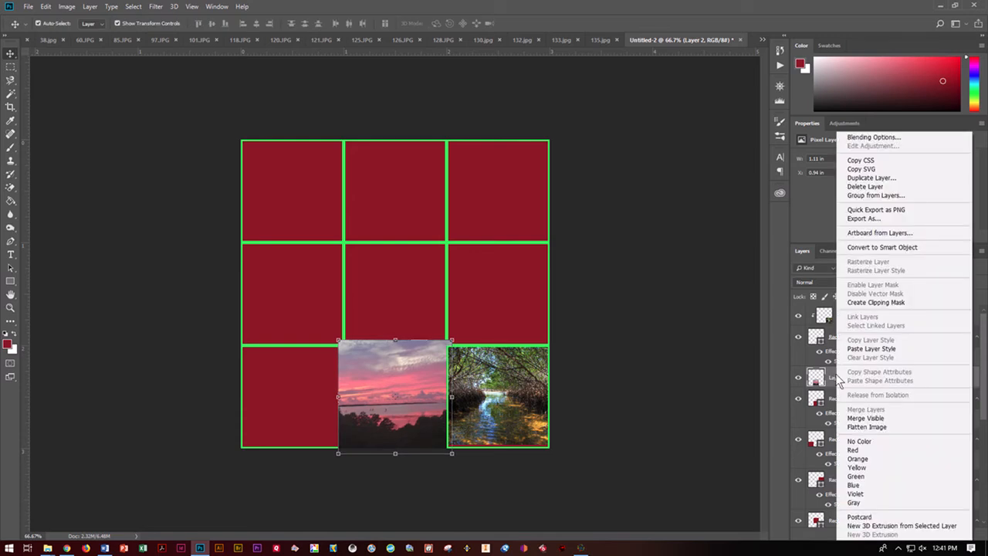
pyautogui.click(872, 303)
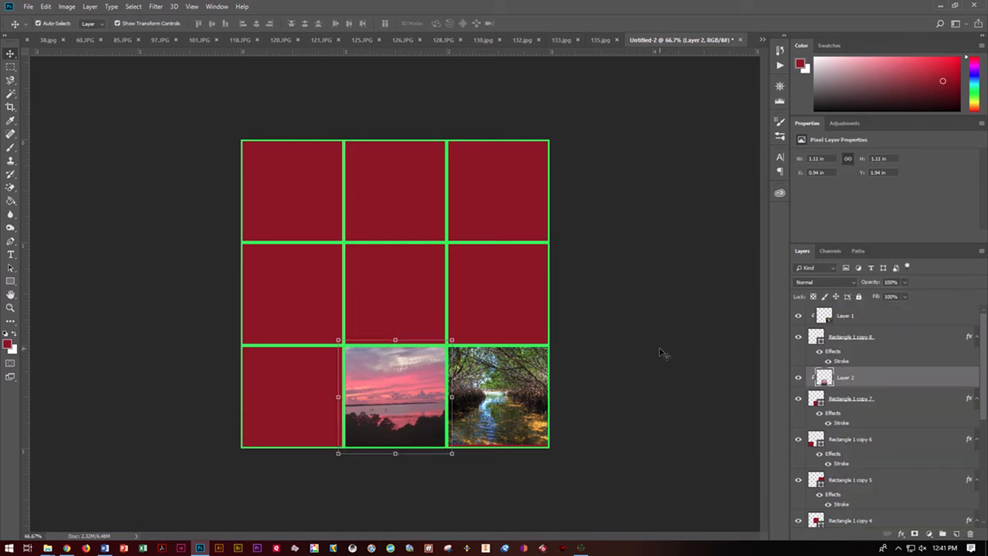
# Bring the palm photo from 125.JPG into the collage, directly above the lower-left square's layer
pyautogui.click(299, 411)
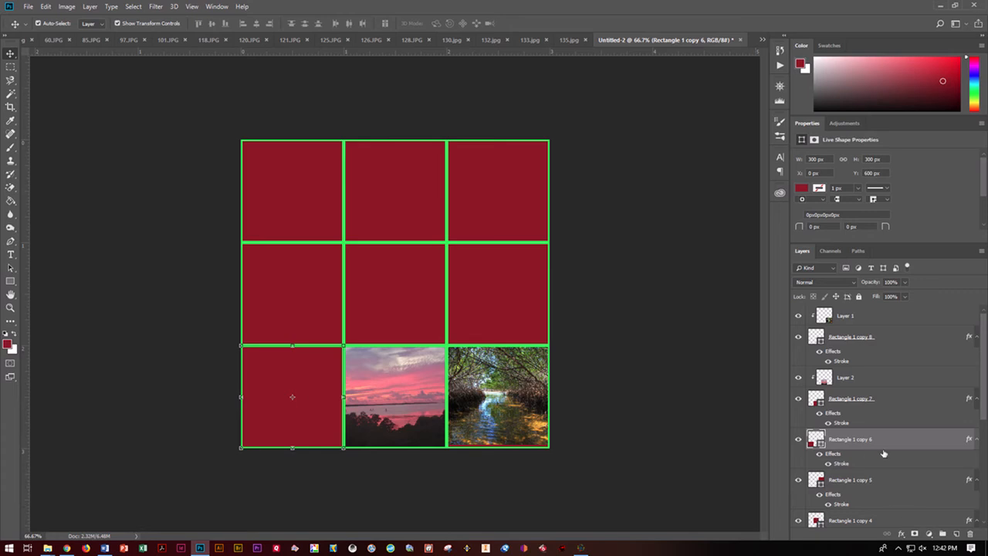
pyautogui.click(332, 39)
pyautogui.moveTo(843, 316); pyautogui.dragTo(321, 401)
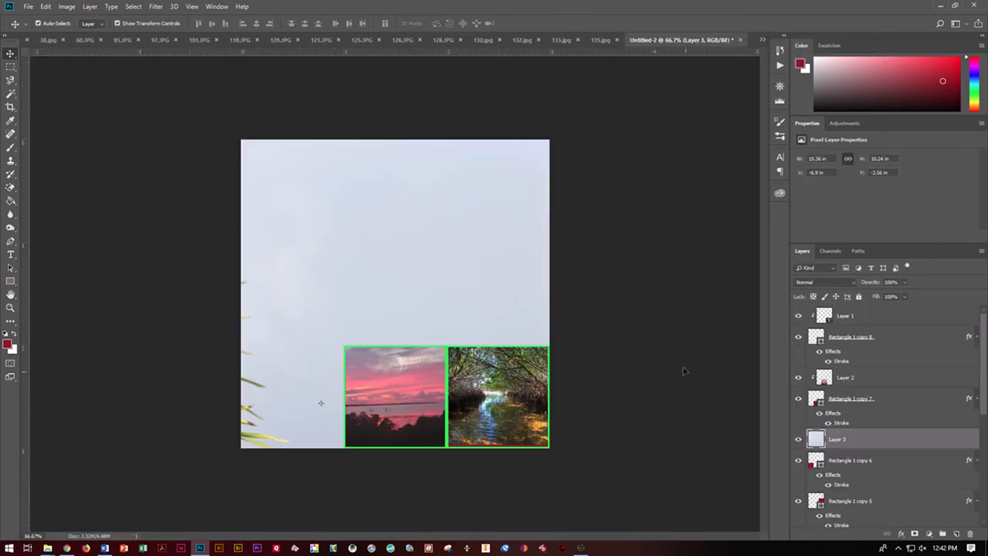
# Scale the palm photo to about 13% so that it covers the lower-left square, and apply the transform
pyautogui.hotkey('ctrl', '-')
pyautogui.hotkey('ctrl', '-')
pyautogui.hotkey('ctrl', '-')
pyautogui.hotkey('ctrl', '-')
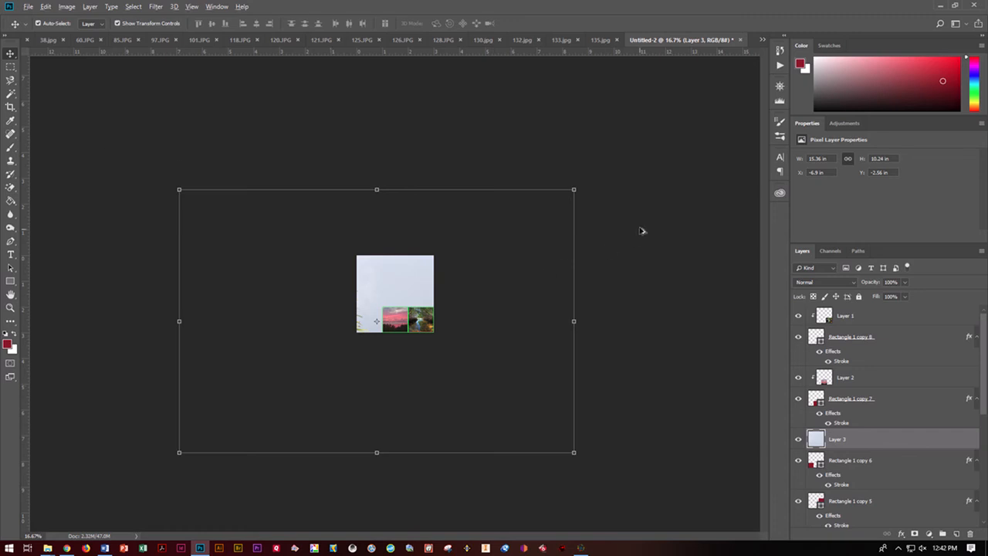
pyautogui.moveTo(574, 190); pyautogui.dragTo(399, 299)
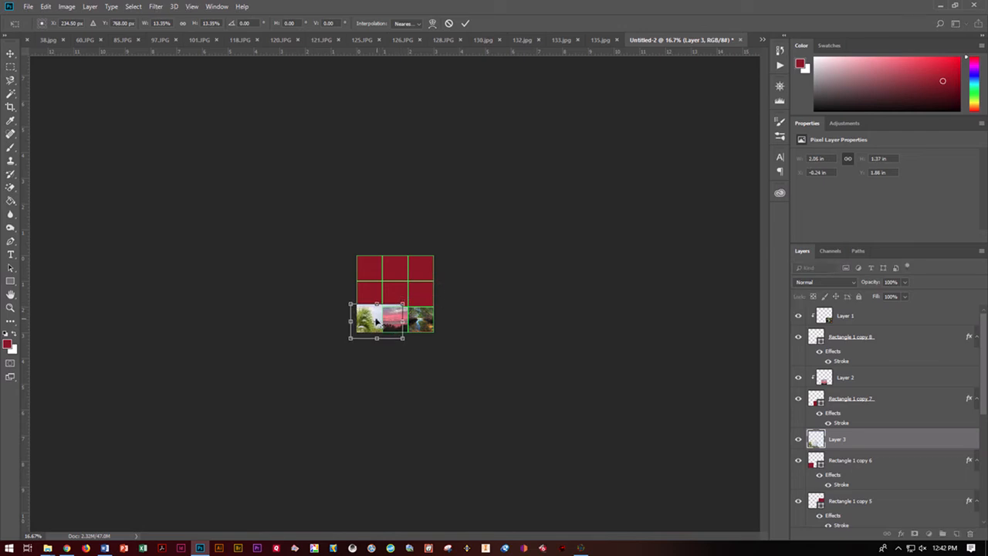
pyautogui.hotkey('ctrl', '+')
pyautogui.hotkey('ctrl', '+')
pyautogui.hotkey('ctrl', '+')
pyautogui.hotkey('ctrl', '+')
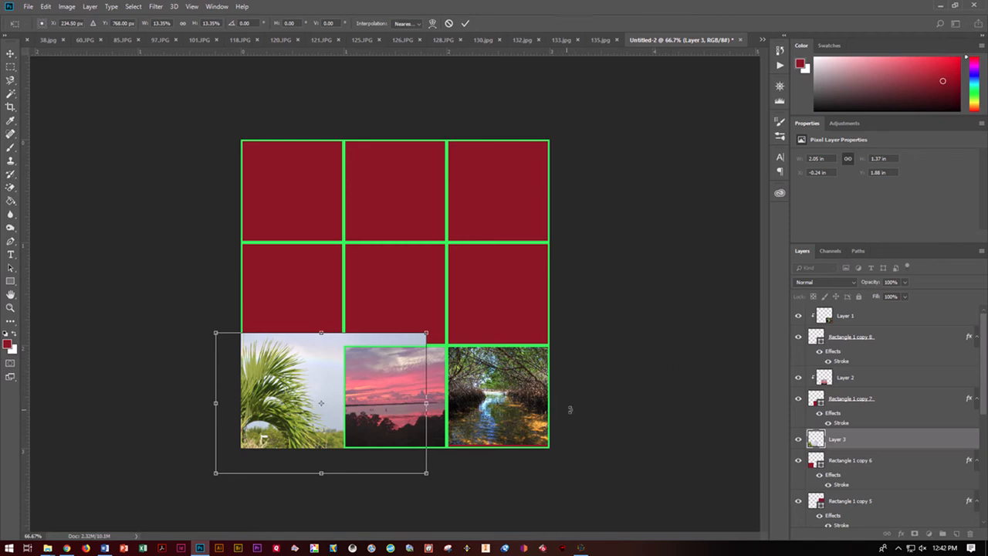
pyautogui.press('Return')
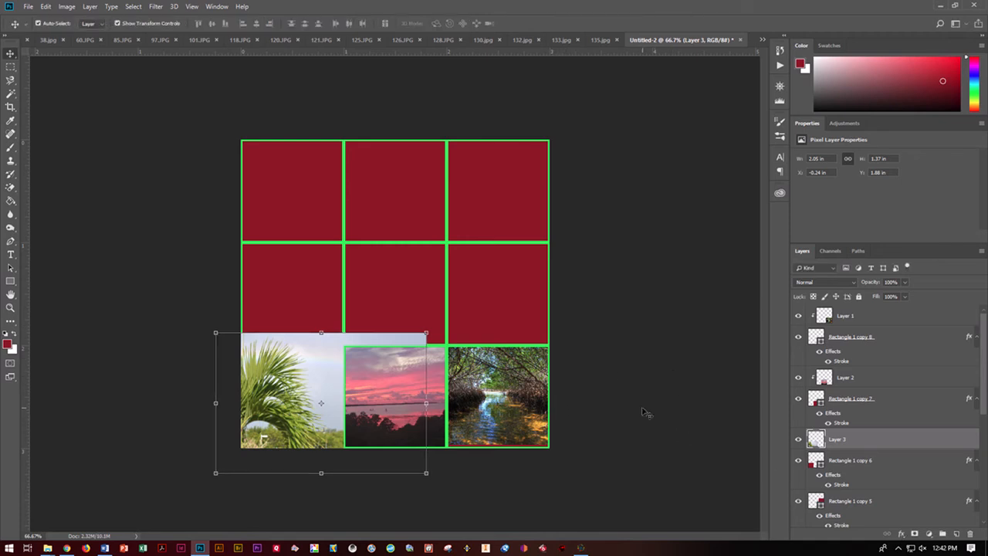
# Clip the palm photo to the lower-left square, then shrink and reposition it to frame the palm and boats
pyautogui.rightClick(854, 446)
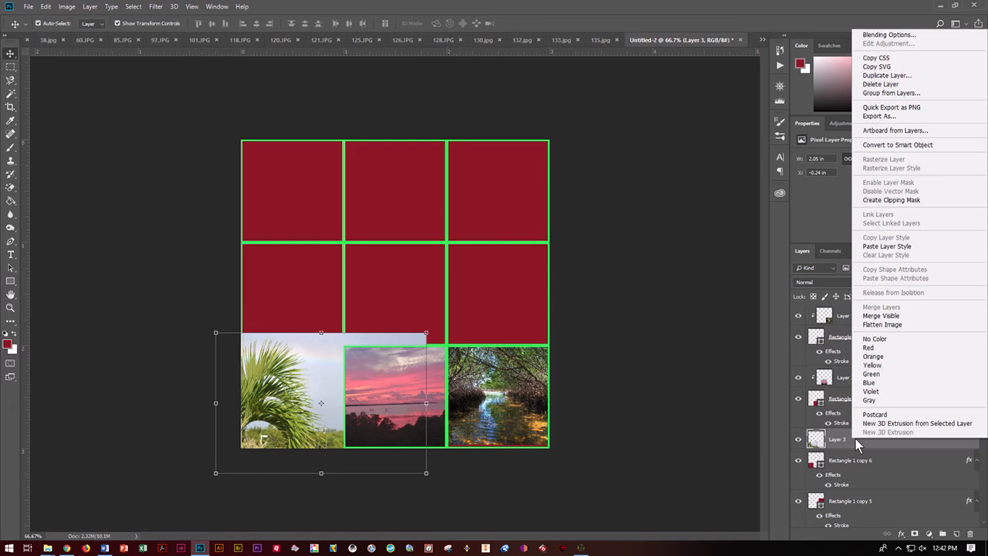
pyautogui.click(883, 200)
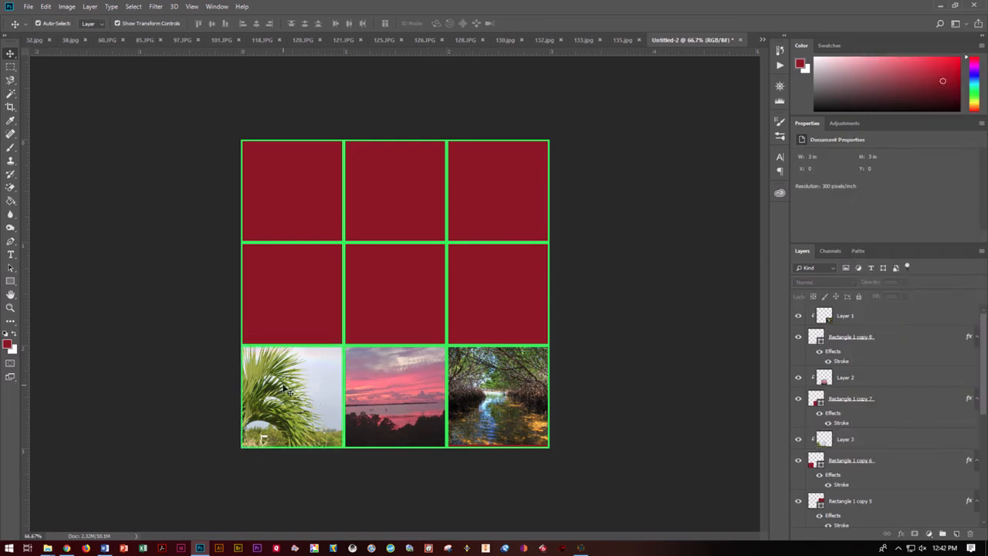
pyautogui.moveTo(427, 333); pyautogui.dragTo(385, 359)
pyautogui.moveTo(288, 419); pyautogui.dragTo(292, 391)
pyautogui.press('Return')
pyautogui.click(651, 402)
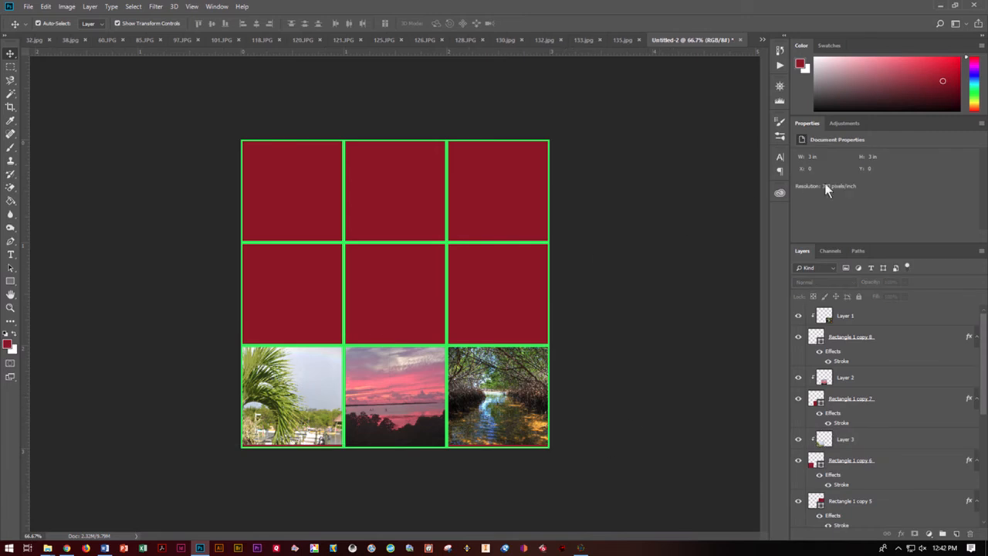
# Add a Curves adjustment layer above the mangrove photo and darken the RGB curve with a point at input 105, output 93
pyautogui.click(848, 315)
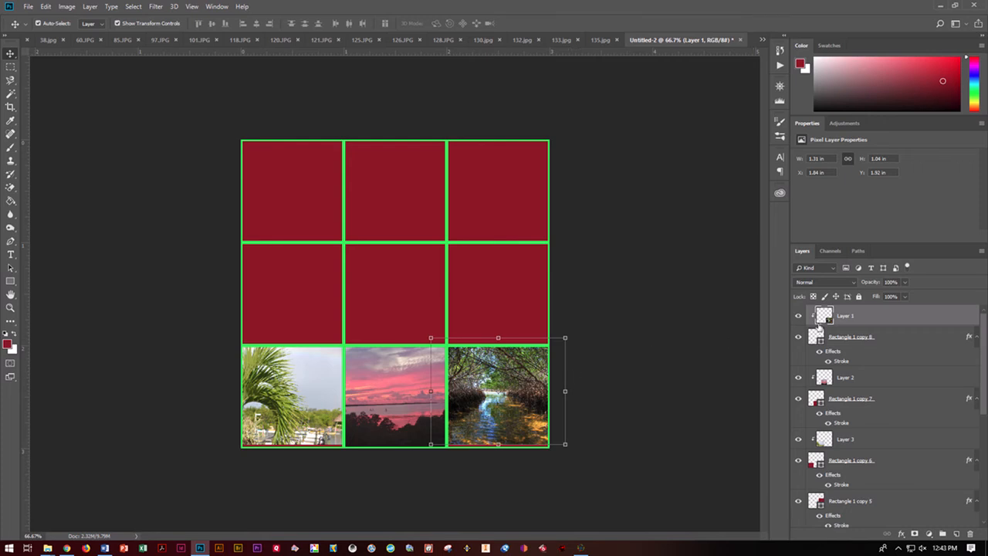
pyautogui.click(854, 122)
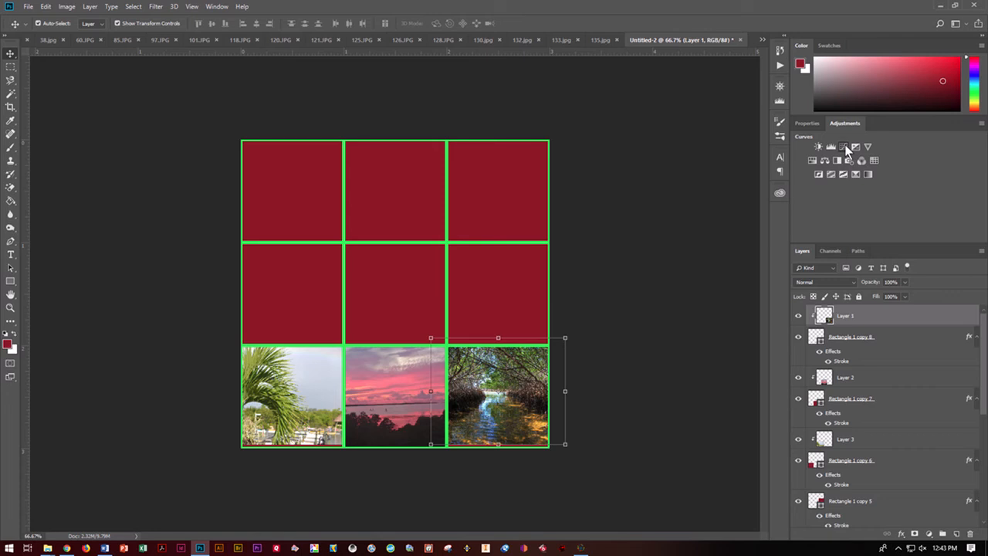
pyautogui.click(844, 147)
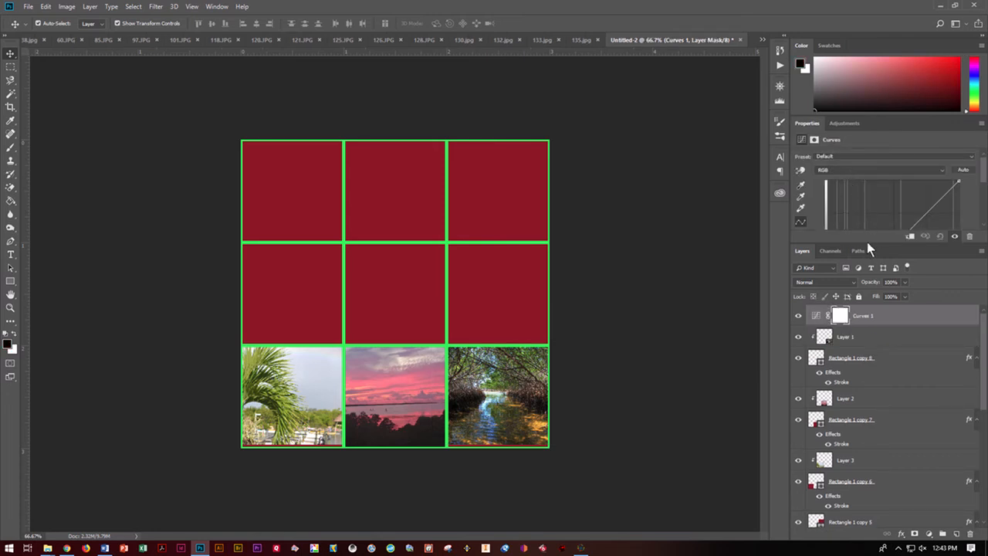
pyautogui.moveTo(867, 244); pyautogui.dragTo(868, 423)
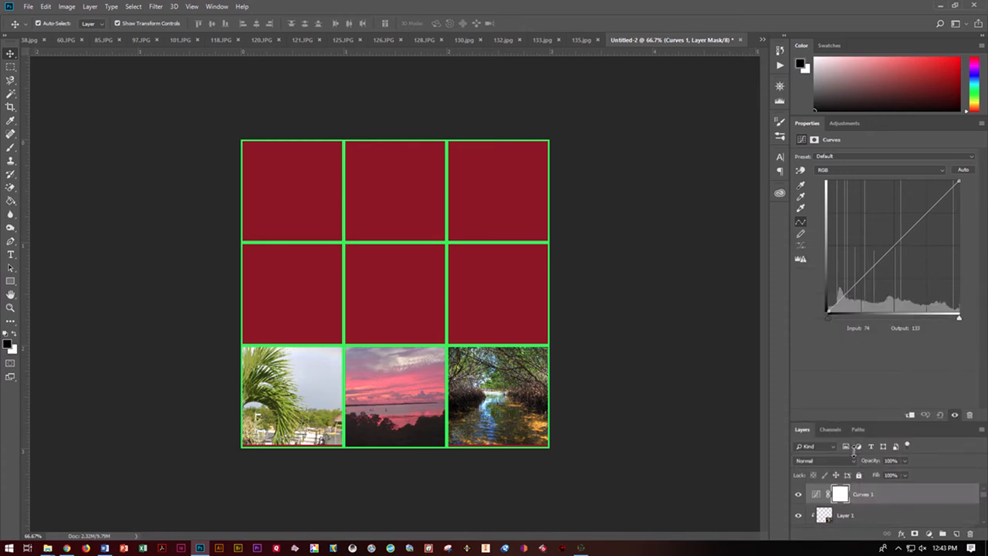
pyautogui.click(881, 253)
pyautogui.moveTo(881, 253)
pyautogui.mouseDown()
pyautogui.moveTo(868, 238)
pyautogui.moveTo(883, 264)
pyautogui.mouseUp()
# Reshape the Curves layer's Red channel, raising the midtones to input 108, output 144 and pulling down the brighter tones
pyautogui.click(883, 170)
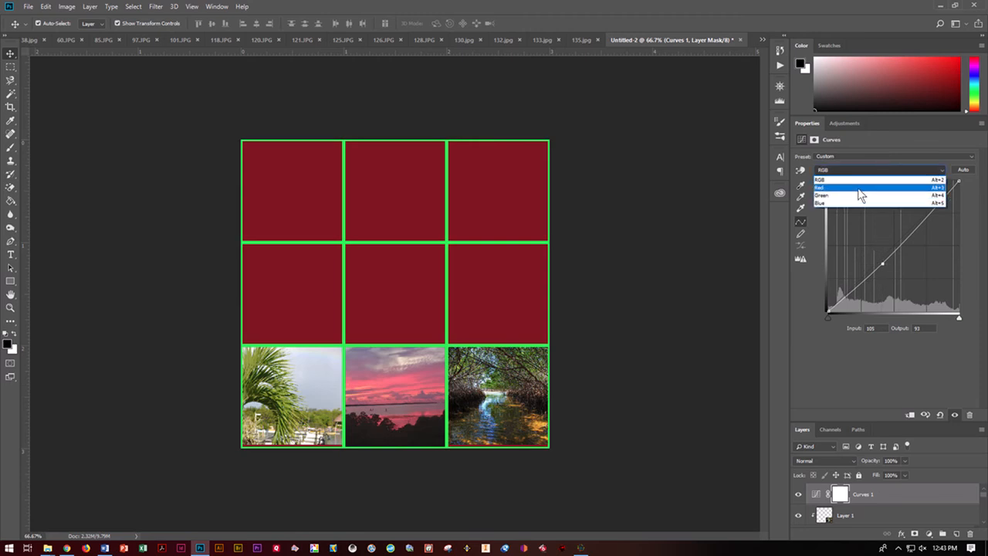
pyautogui.click(857, 189)
pyautogui.moveTo(870, 269)
pyautogui.mouseDown()
pyautogui.moveTo(874, 287)
pyautogui.moveTo(890, 276)
pyautogui.moveTo(874, 241)
pyautogui.moveTo(859, 247)
pyautogui.moveTo(867, 263)
pyautogui.moveTo(855, 275)
pyautogui.mouseUp()
pyautogui.moveTo(914, 216); pyautogui.dragTo(882, 237)
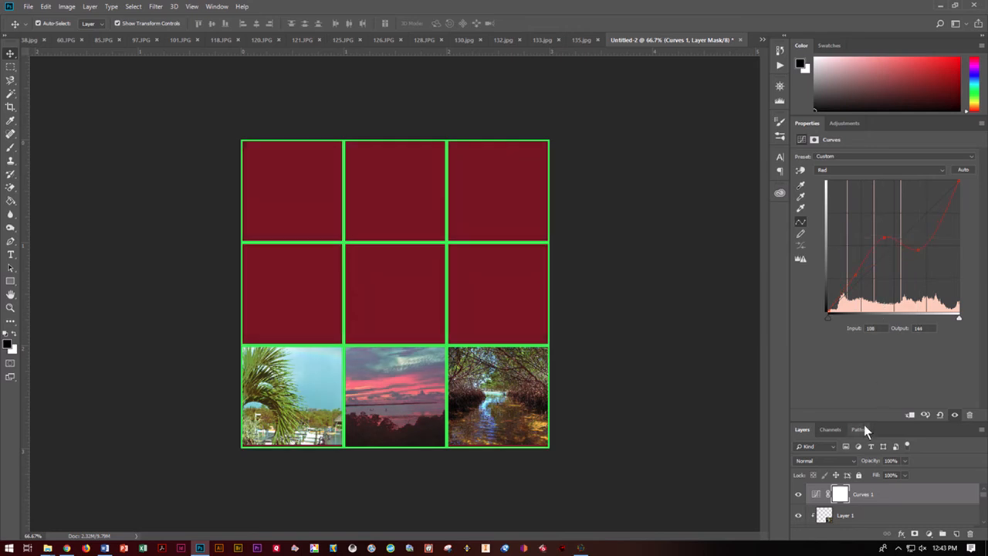
pyautogui.moveTo(873, 422); pyautogui.dragTo(879, 207)
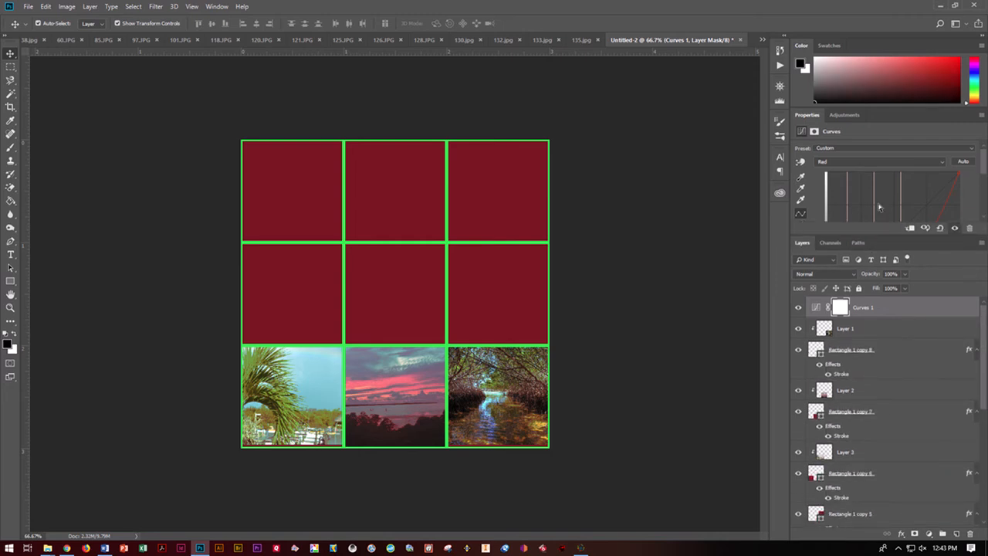
pyautogui.click(46, 7)
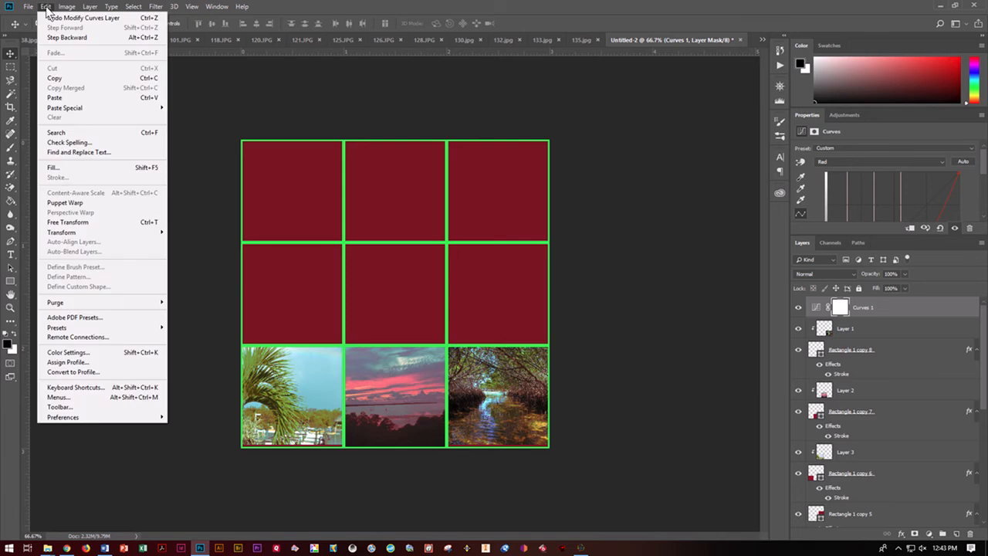
pyautogui.moveTo(89, 7)
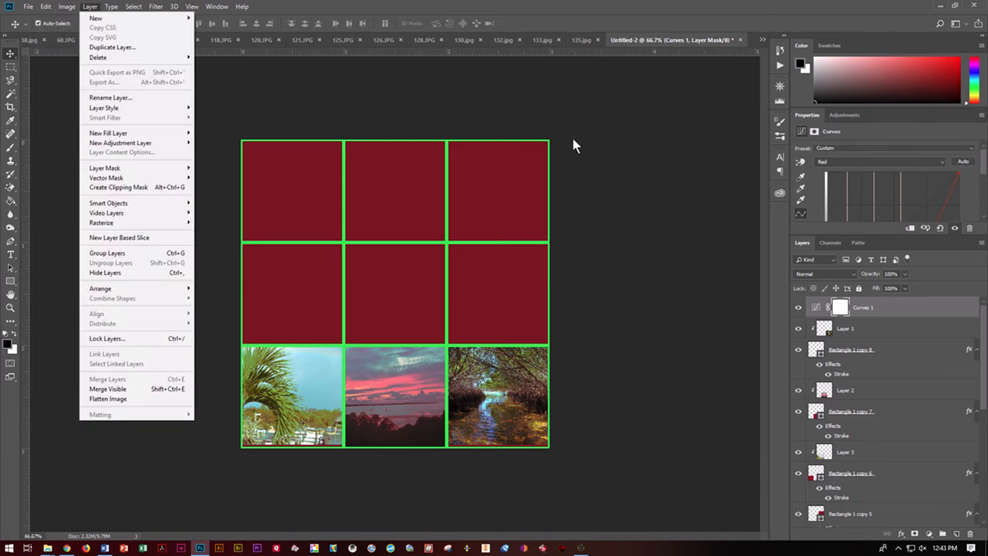
pyautogui.click(47, 7)
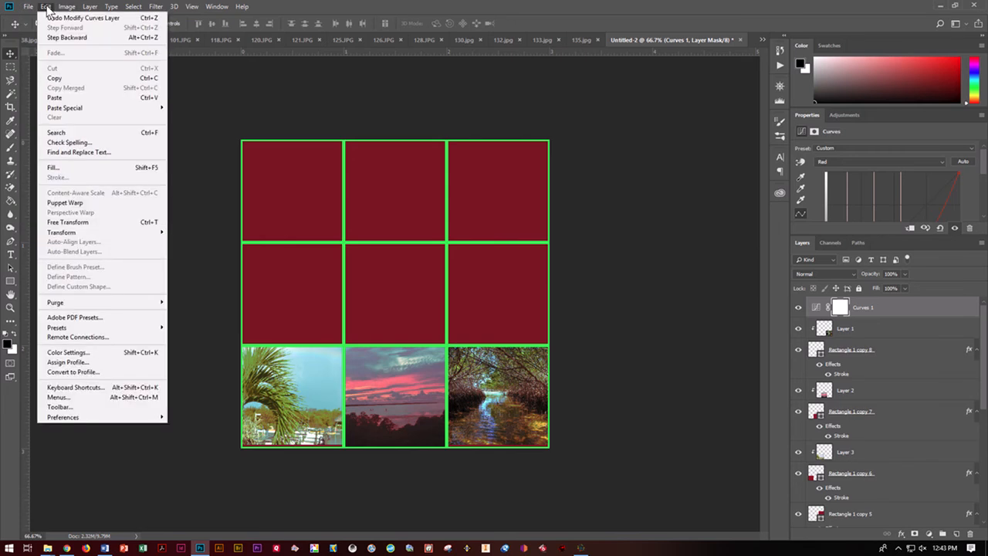
pyautogui.click(28, 8)
pyautogui.click(46, 8)
pyautogui.moveTo(28, 7)
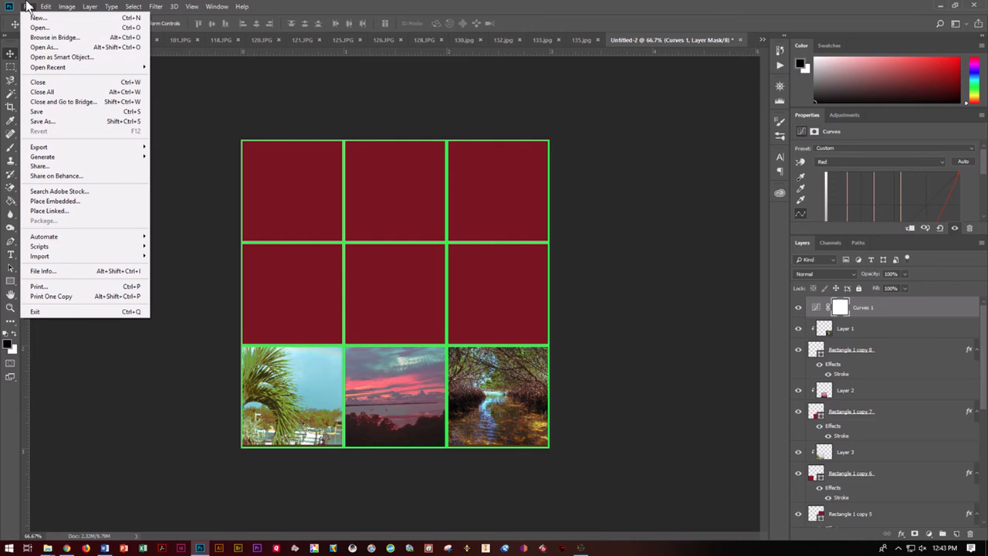
# Duplicate the collage image, naming the copy with the surname plus "9 image collage flat", and flatten the duplicate
pyautogui.moveTo(62, 6)
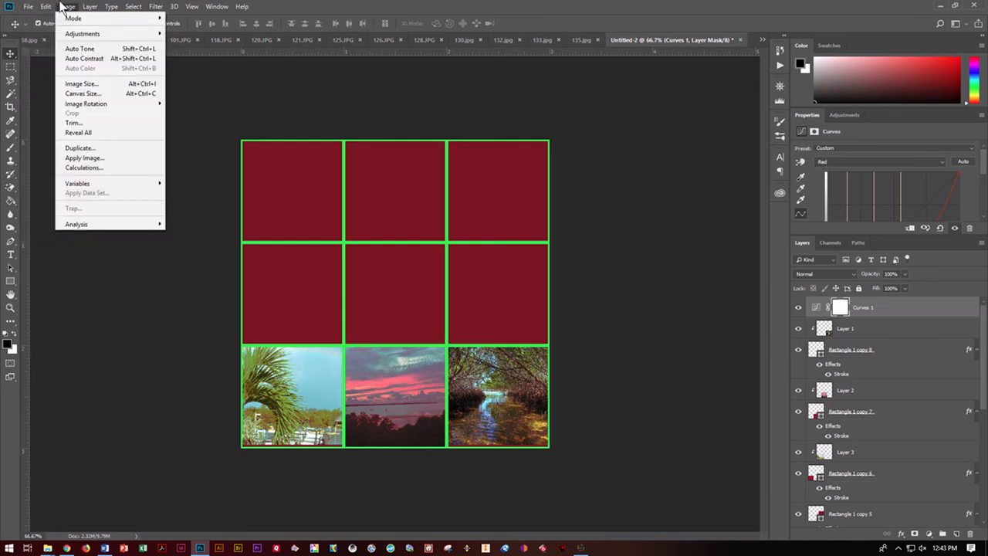
pyautogui.click(72, 149)
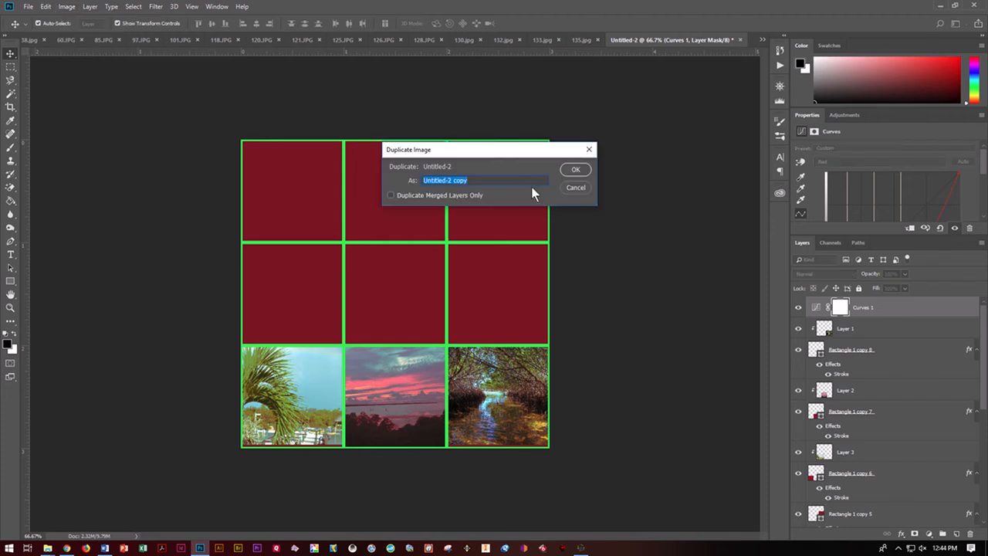
pyautogui.write('doser 9 image collage flat')
pyautogui.click(575, 170)
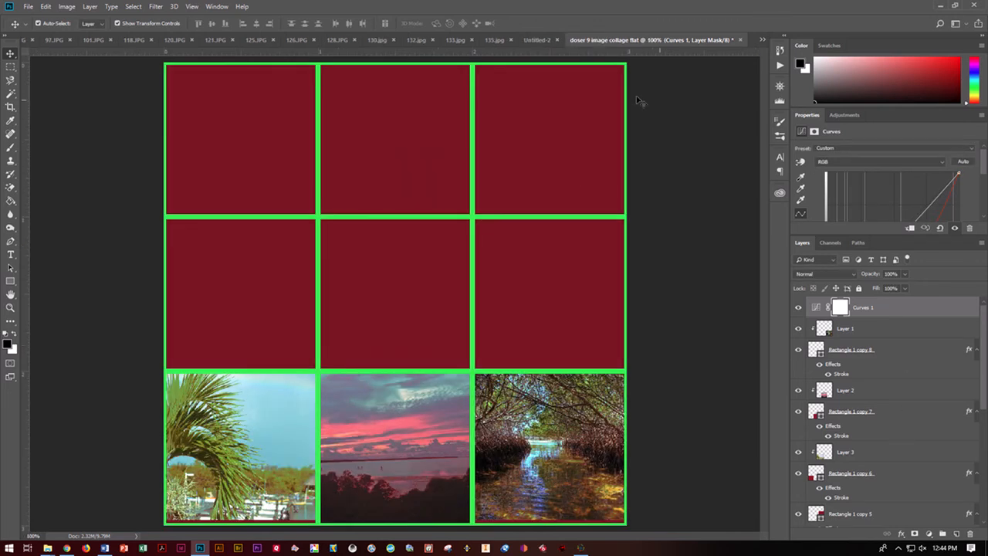
pyautogui.click(89, 7)
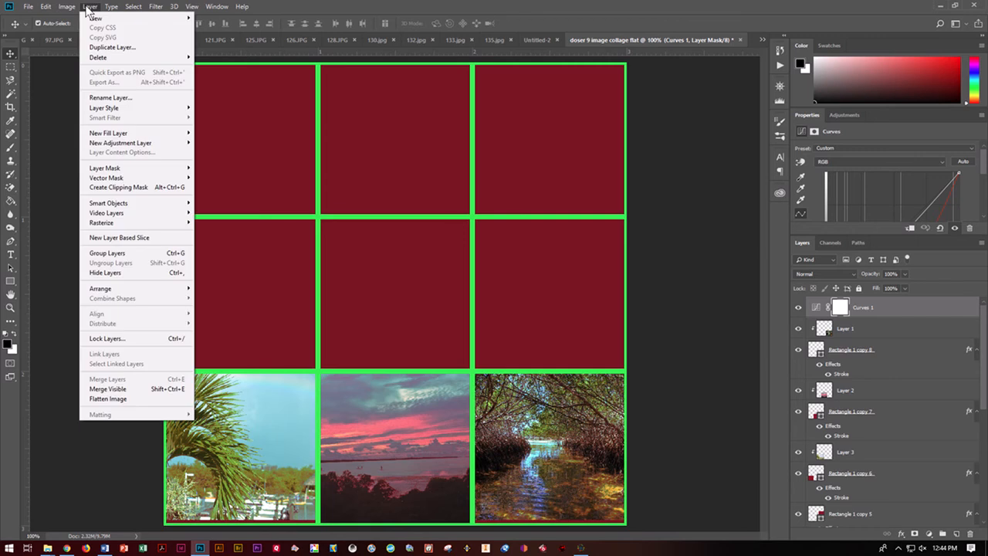
pyautogui.click(106, 399)
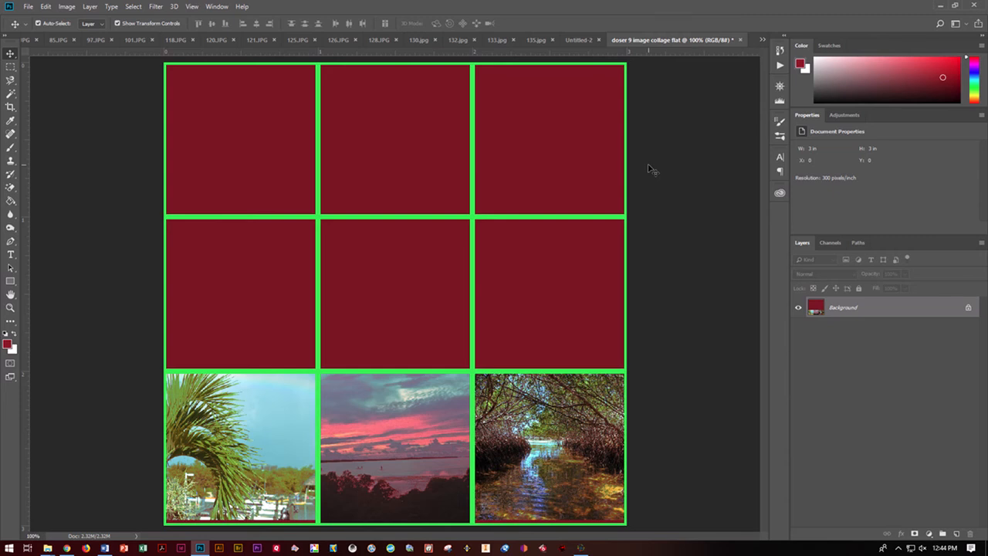
# Compare the flattened copy with the layered collage, and close both documents without saving
pyautogui.click(575, 39)
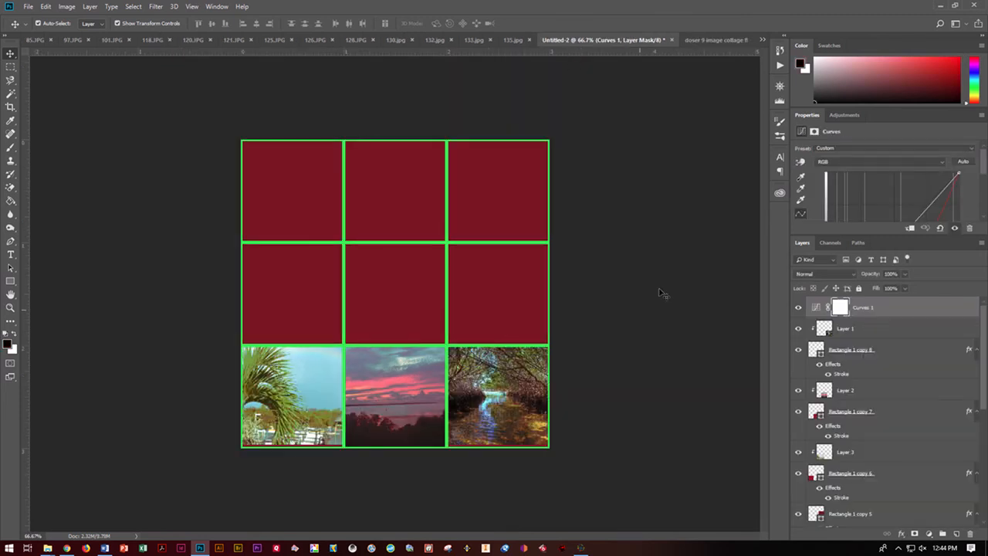
pyautogui.click(705, 39)
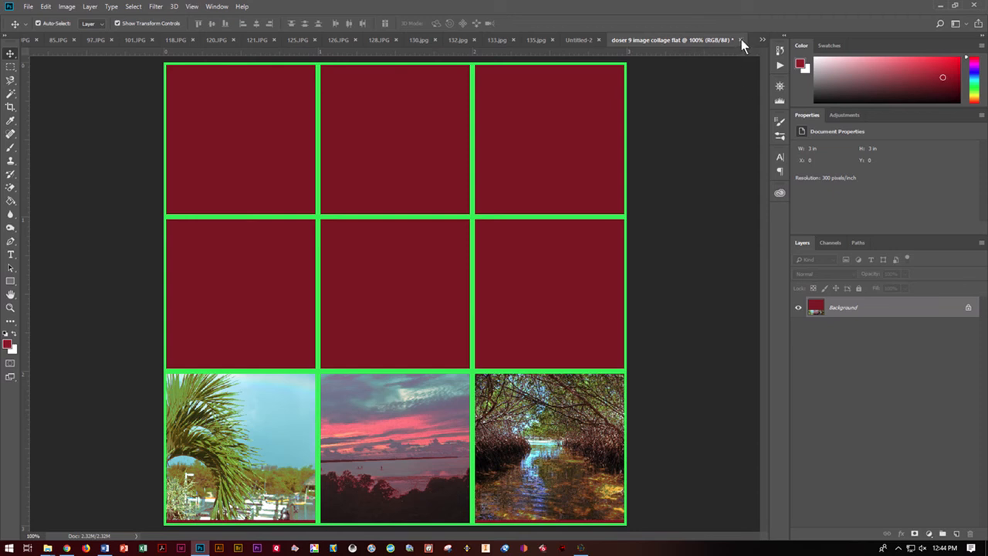
pyautogui.click(740, 39)
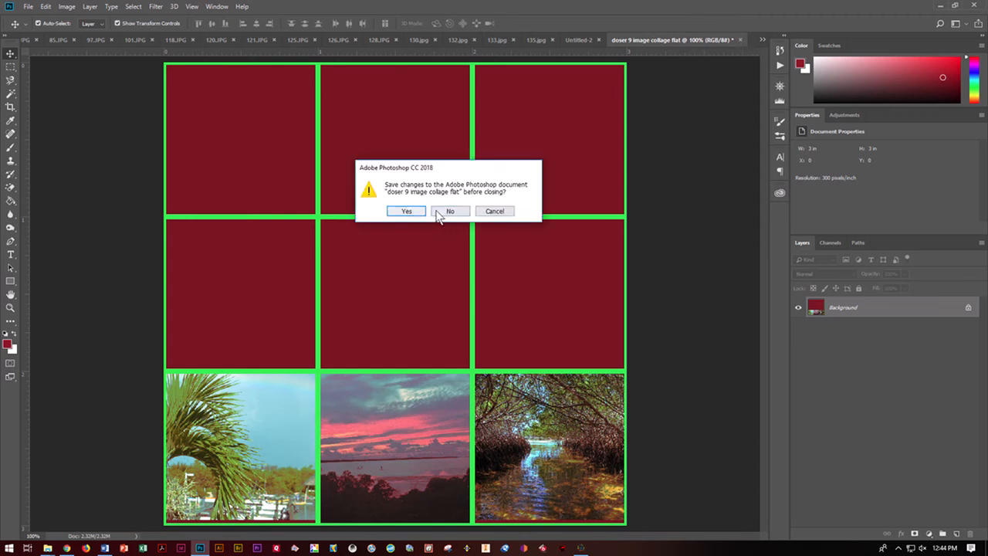
pyautogui.click(434, 213)
pyautogui.click(740, 39)
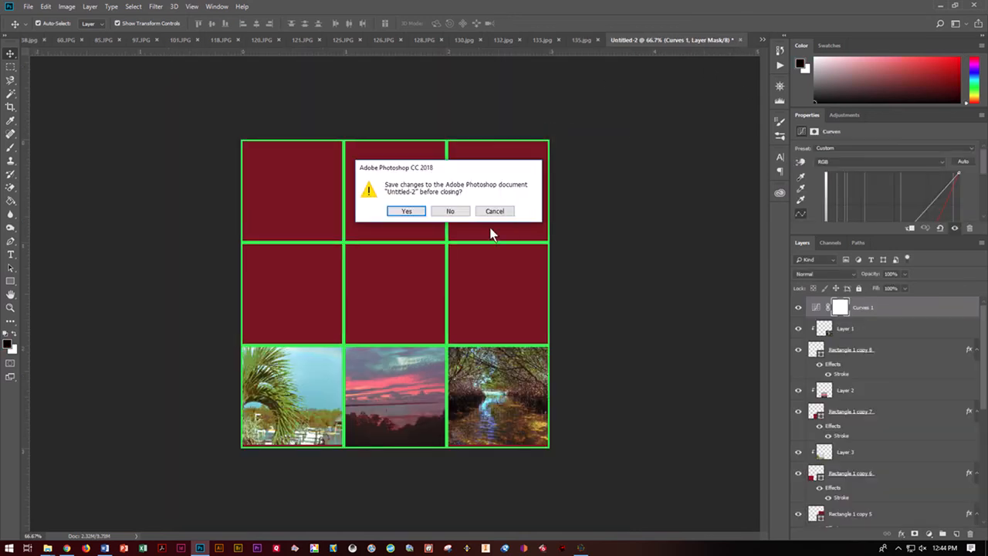
pyautogui.click(450, 211)
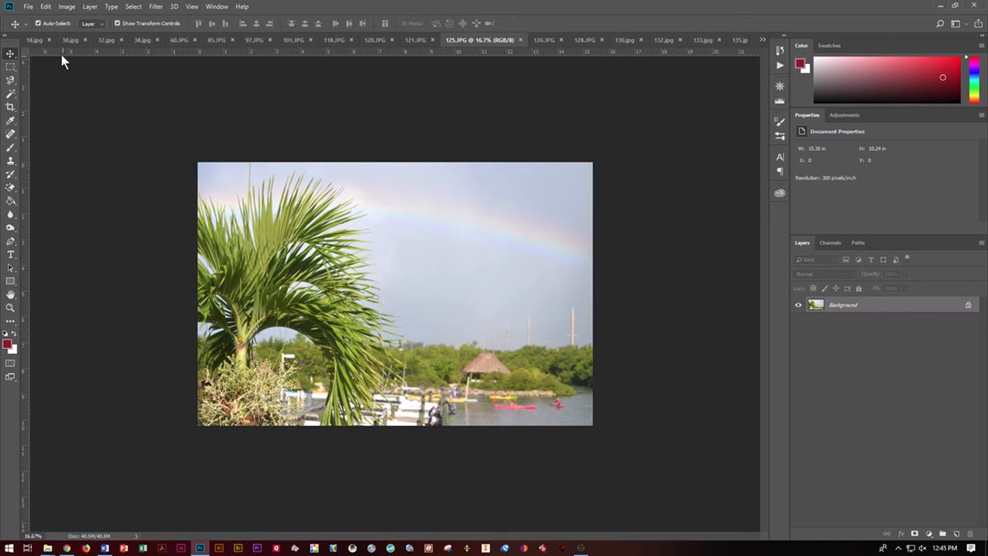
# Create a new landscape document from the Letter print preset, 11 by 8.5 inches at 300 ppi
pyautogui.click(29, 7)
pyautogui.click(36, 17)
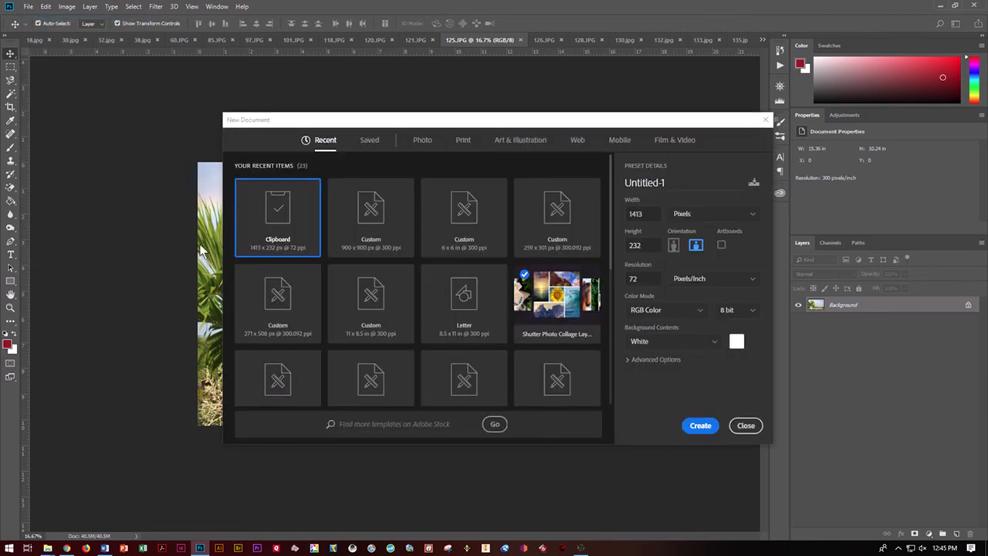
pyautogui.click(464, 142)
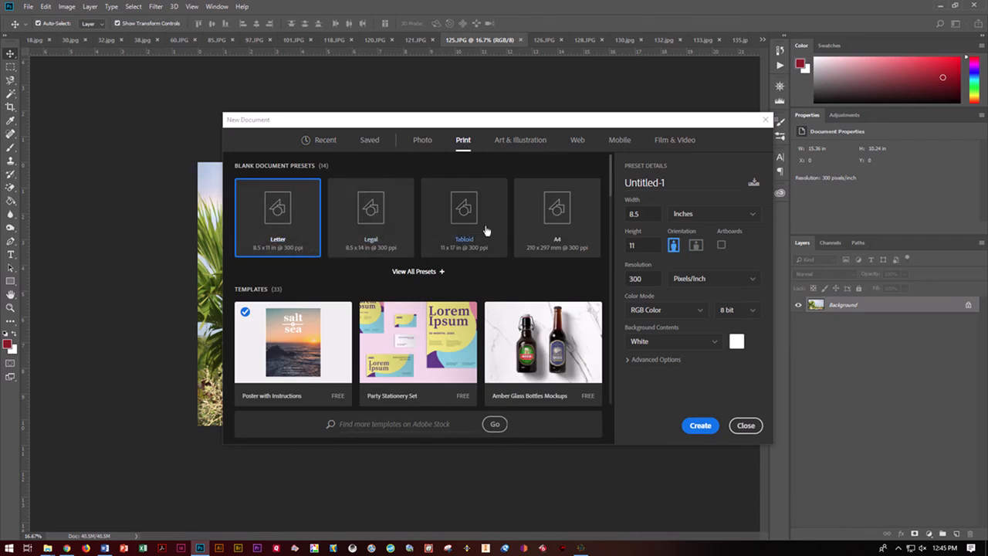
pyautogui.click(696, 247)
pyautogui.click(706, 424)
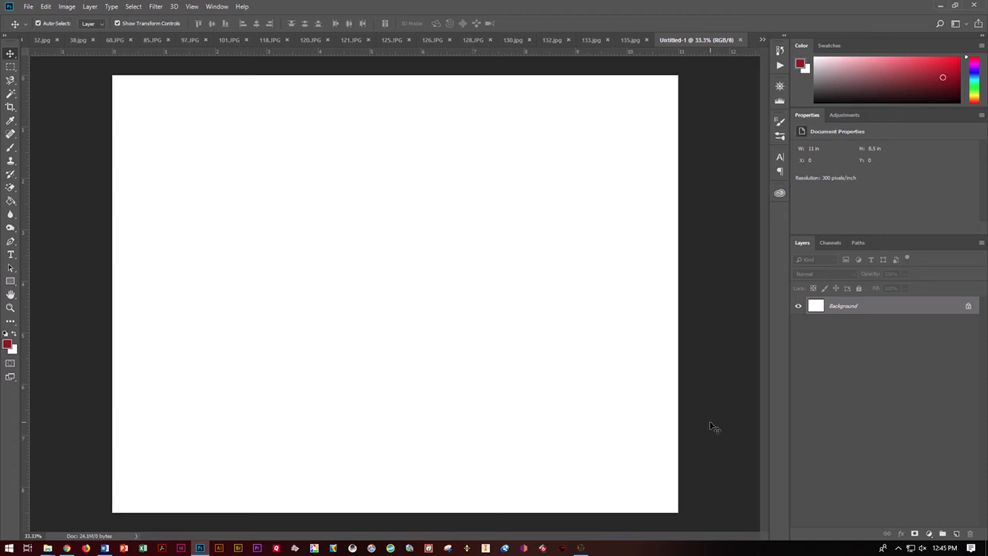
# Save the blank document in Photoshop PSD format in Collage Images, named with the surname plus "mat collage"
pyautogui.click(31, 5)
pyautogui.click(54, 120)
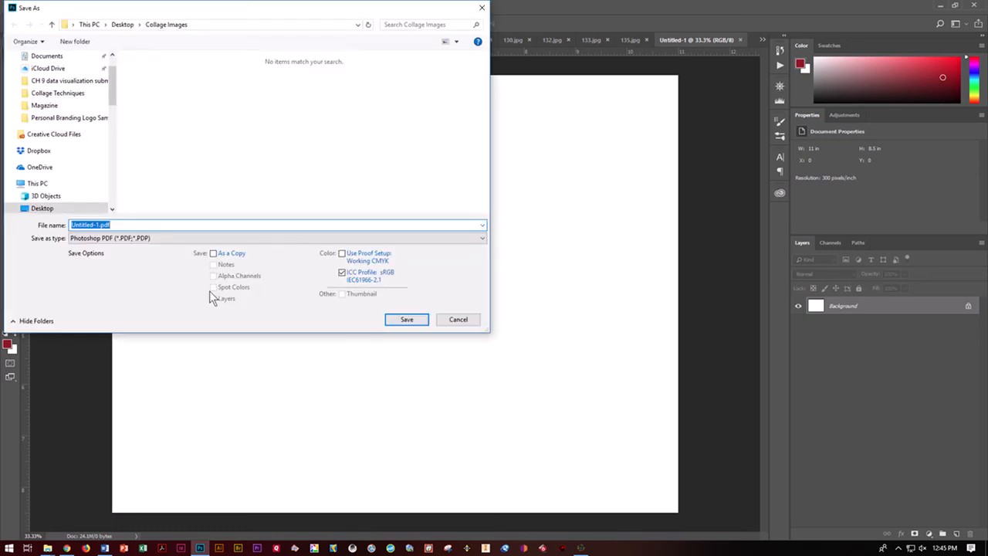
pyautogui.write('doser mat collage')
pyautogui.click(93, 238)
pyautogui.click(92, 249)
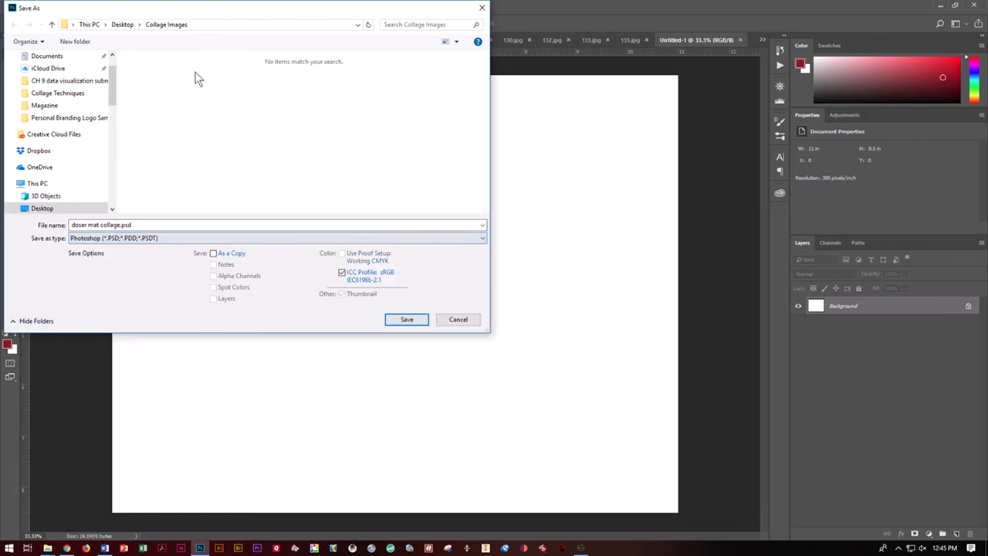
pyautogui.click(406, 319)
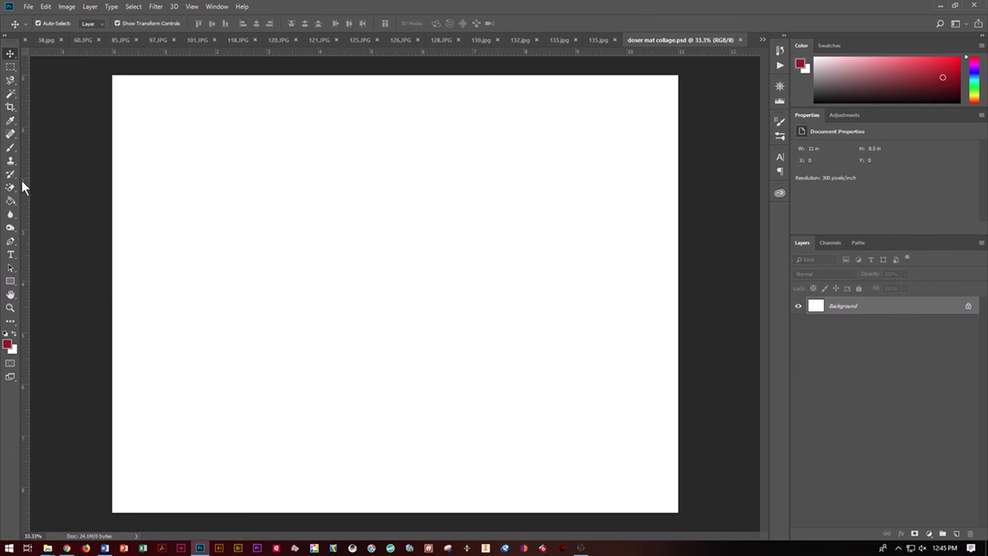
# Place four horizontal guides about 0.25 and 0.5 inch inside the page's upper and lower edges
pyautogui.moveTo(168, 51); pyautogui.dragTo(167, 90)
pyautogui.moveTo(237, 55); pyautogui.dragTo(232, 100)
pyautogui.moveTo(265, 52); pyautogui.dragTo(248, 485)
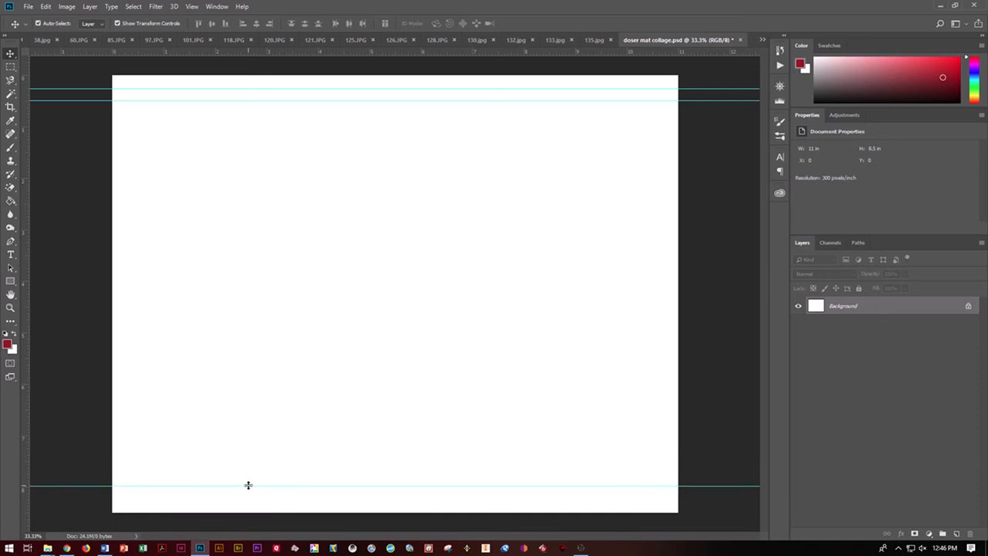
pyautogui.moveTo(341, 51); pyautogui.dragTo(336, 500)
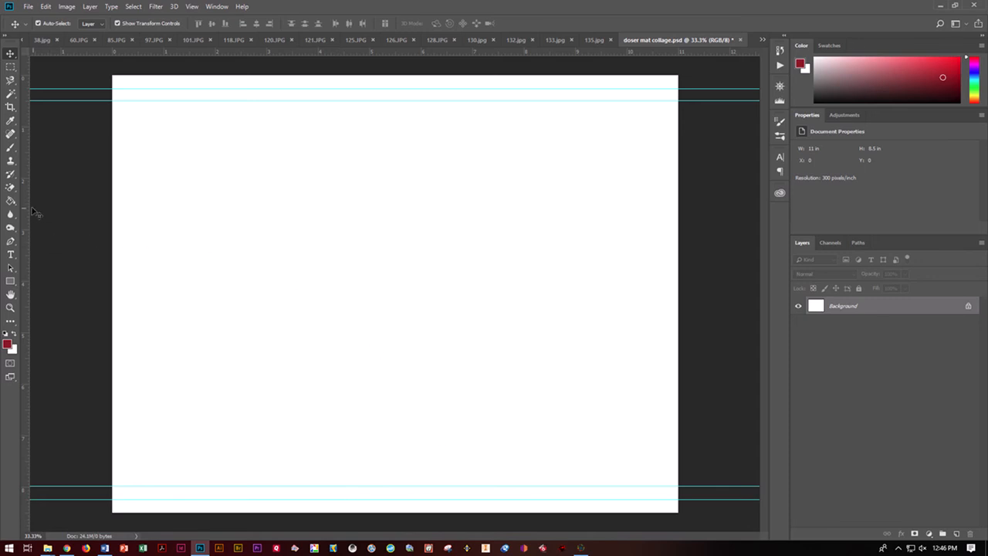
# Place four vertical guides about 0.25 and 0.5 inch inside the page's left and right edges
pyautogui.moveTo(27, 188); pyautogui.dragTo(124, 196)
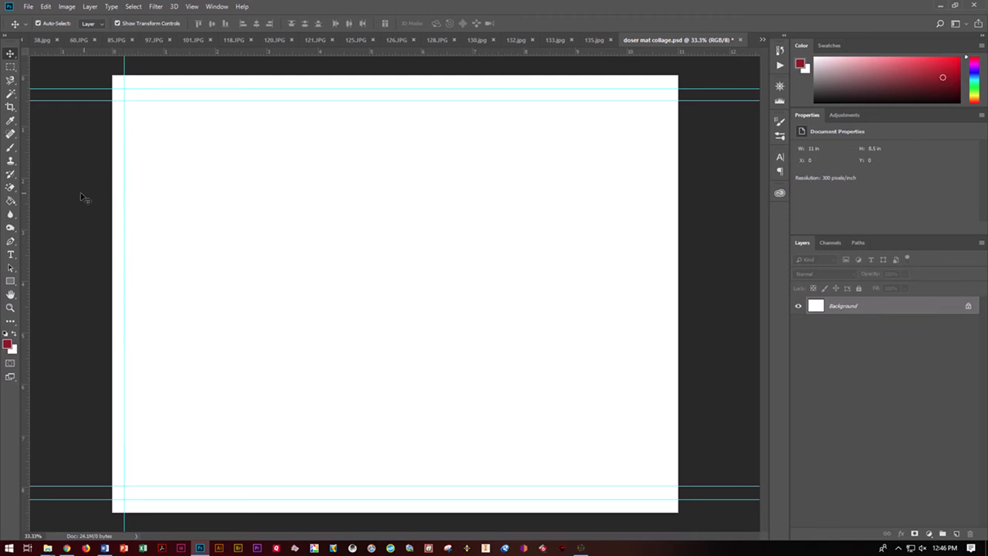
pyautogui.moveTo(26, 171); pyautogui.dragTo(137, 172)
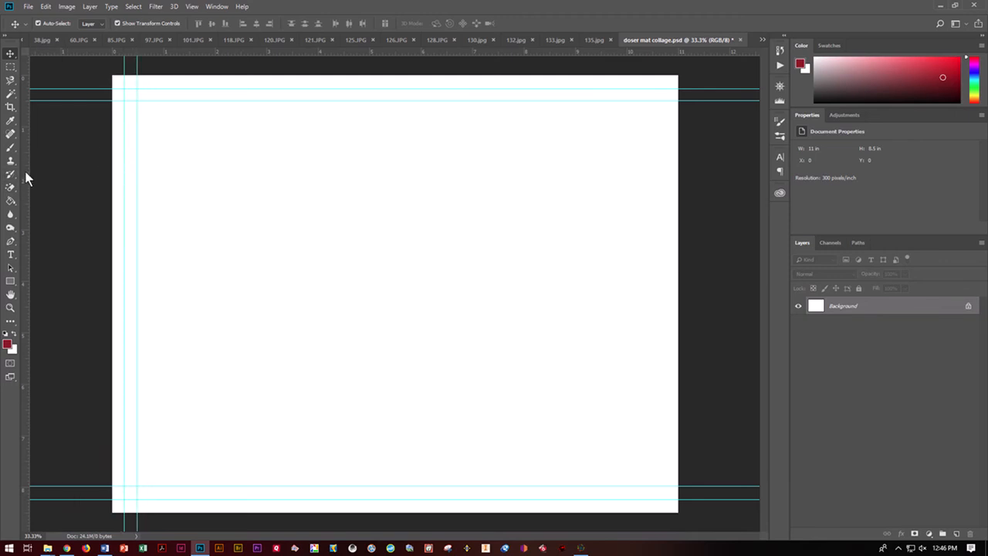
pyautogui.moveTo(27, 172); pyautogui.dragTo(652, 227)
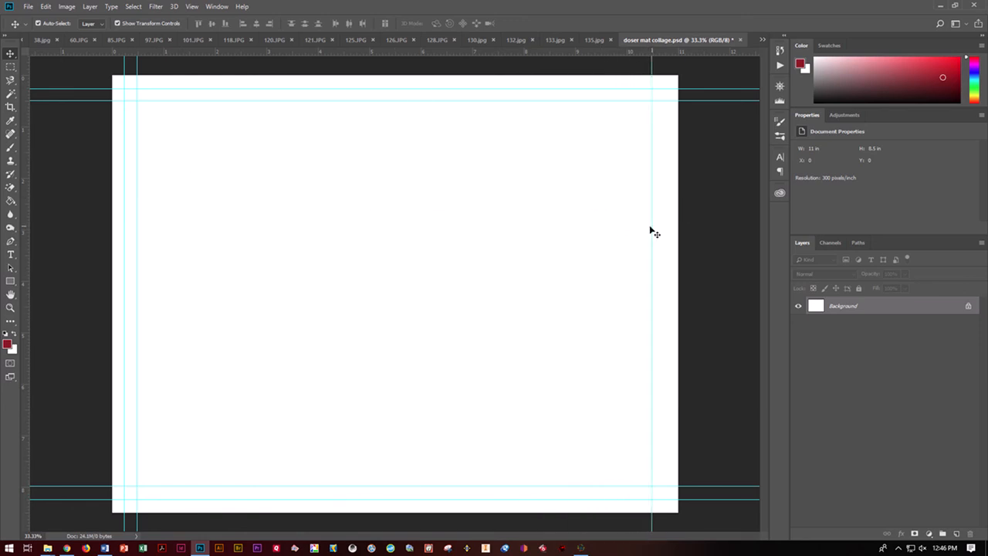
pyautogui.moveTo(26, 151); pyautogui.dragTo(666, 209)
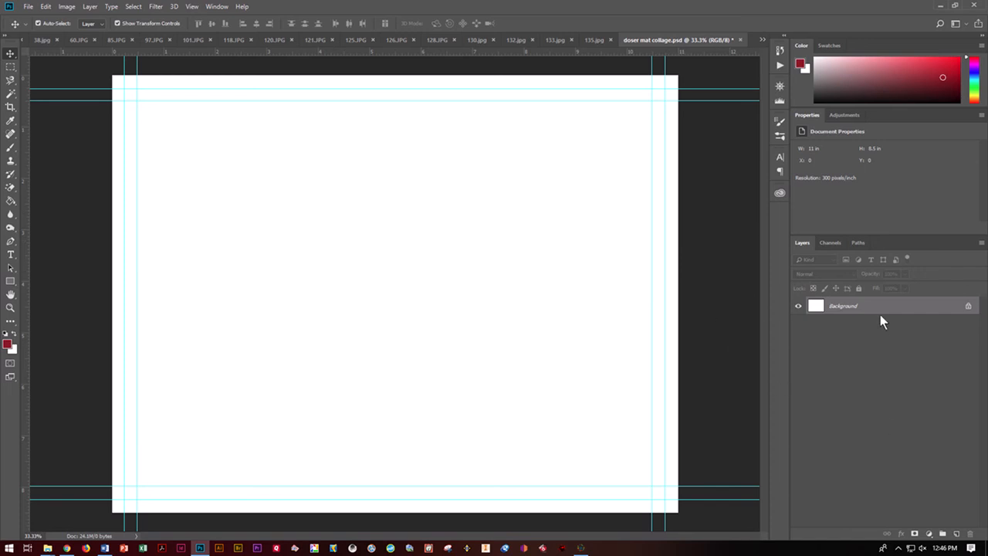
# Add a new layer and make a rectangular selection along the outermost guides, about 10.51 by 7.98 inches
pyautogui.click(957, 535)
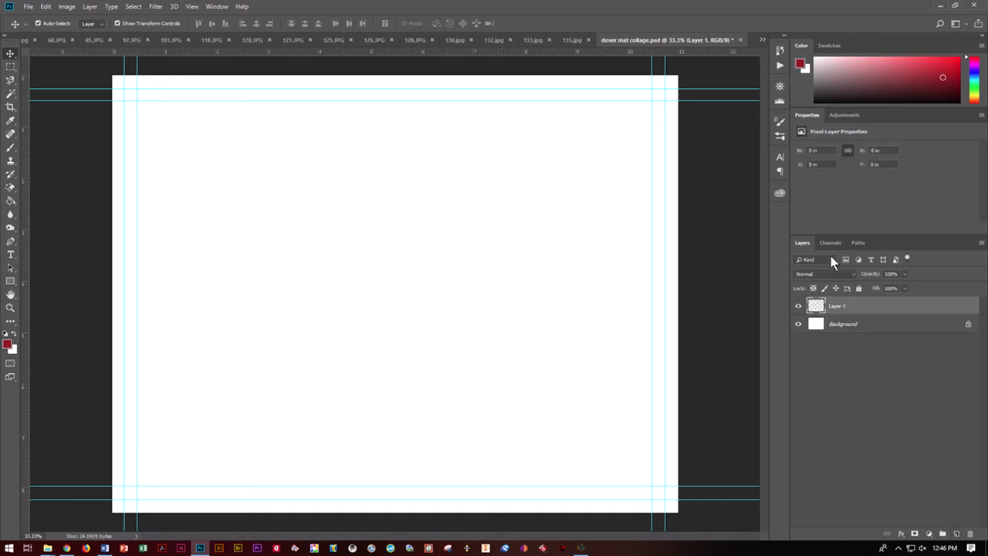
pyautogui.click(11, 68)
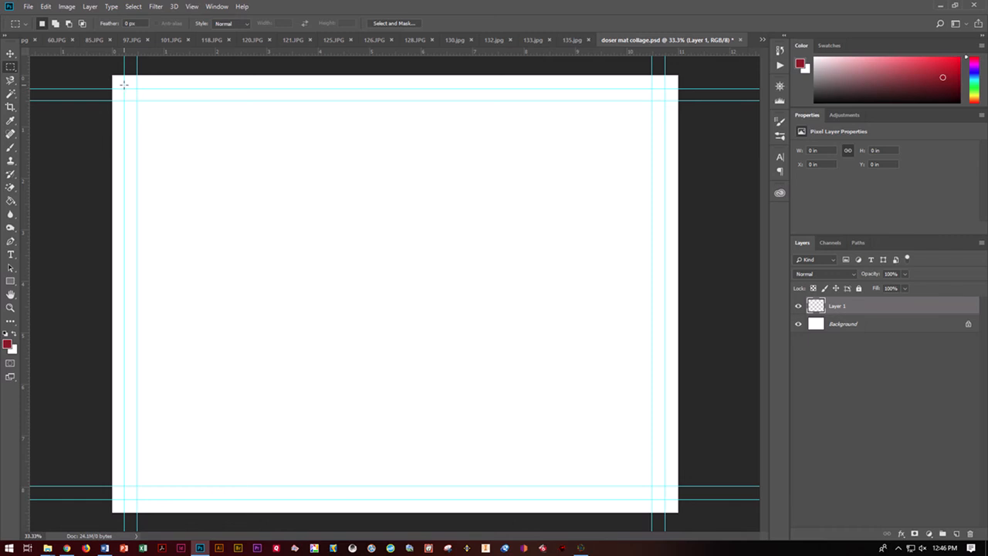
pyautogui.moveTo(123, 88); pyautogui.dragTo(667, 501)
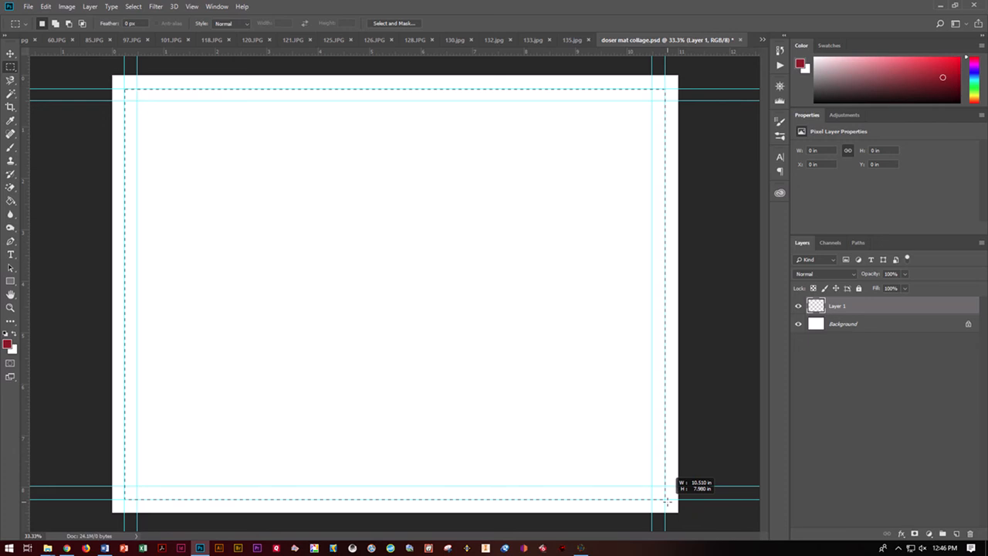
pyautogui.moveTo(667, 501); pyautogui.dragTo(667, 501)
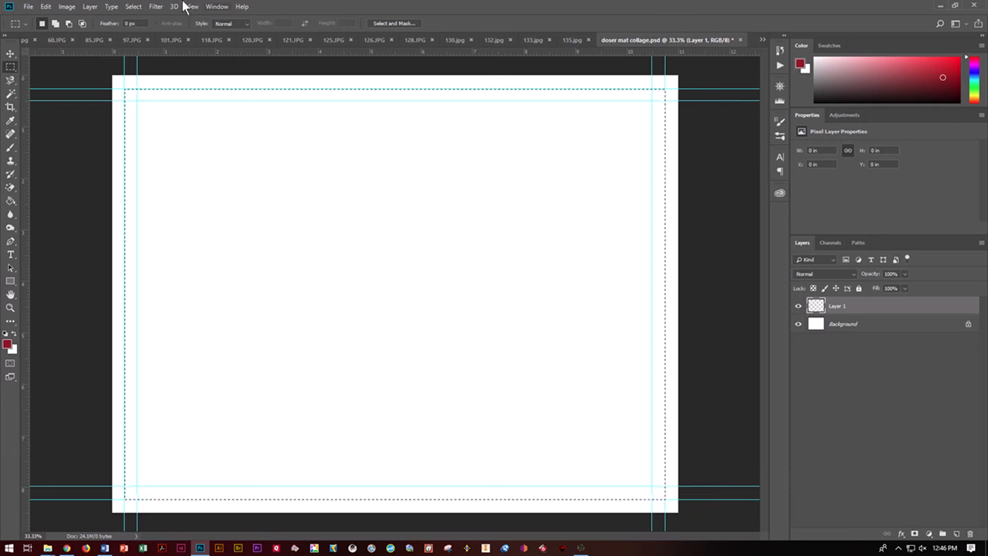
# Fill the selected rectangle on the new layer with black and deselect it
pyautogui.click(46, 6)
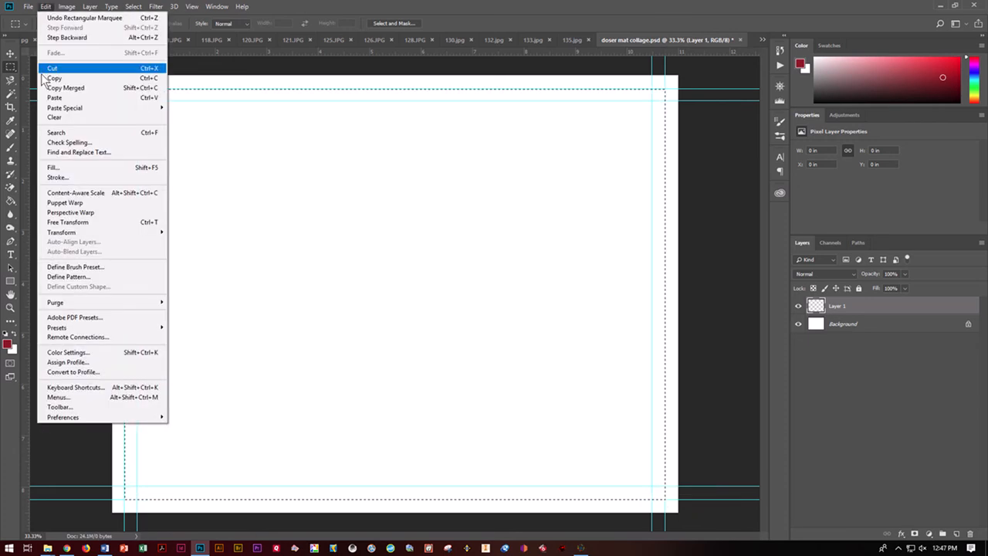
pyautogui.click(51, 168)
pyautogui.click(487, 158)
pyautogui.click(562, 159)
pyautogui.click(562, 159)
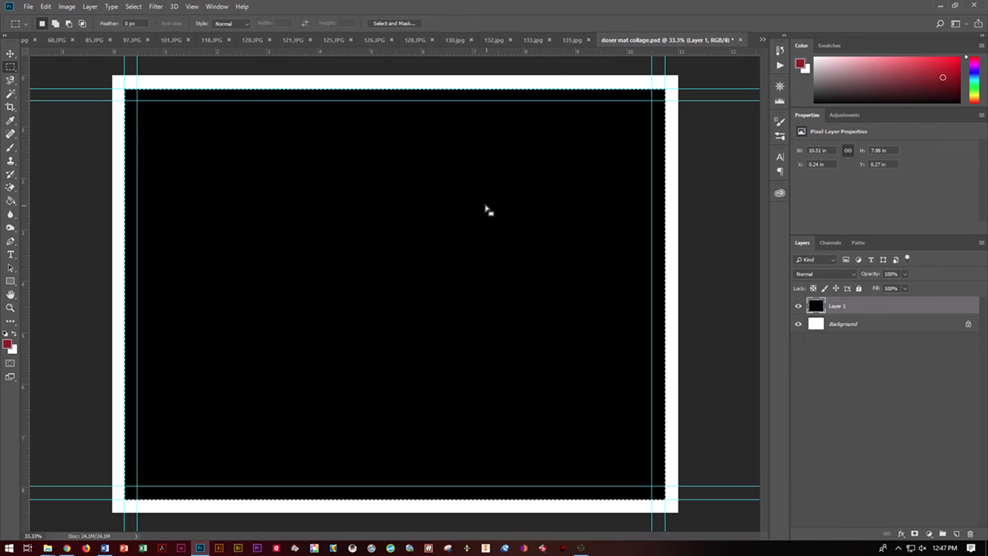
pyautogui.hotkey('ctrl', 'd')
# Set the rectangular marquee to a fixed size of 800 px wide by 2000 px high
pyautogui.click(244, 24)
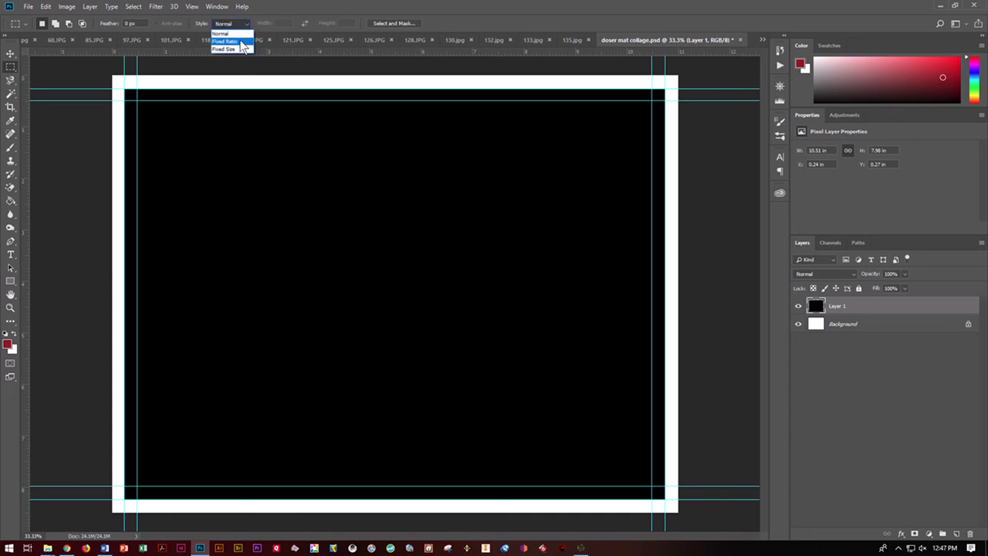
pyautogui.click(241, 49)
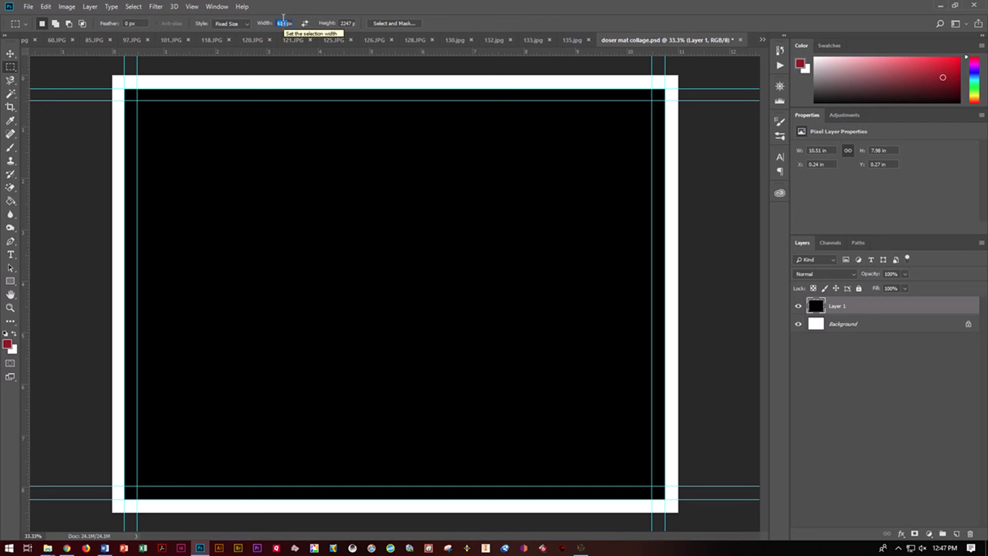
pyautogui.write('8')
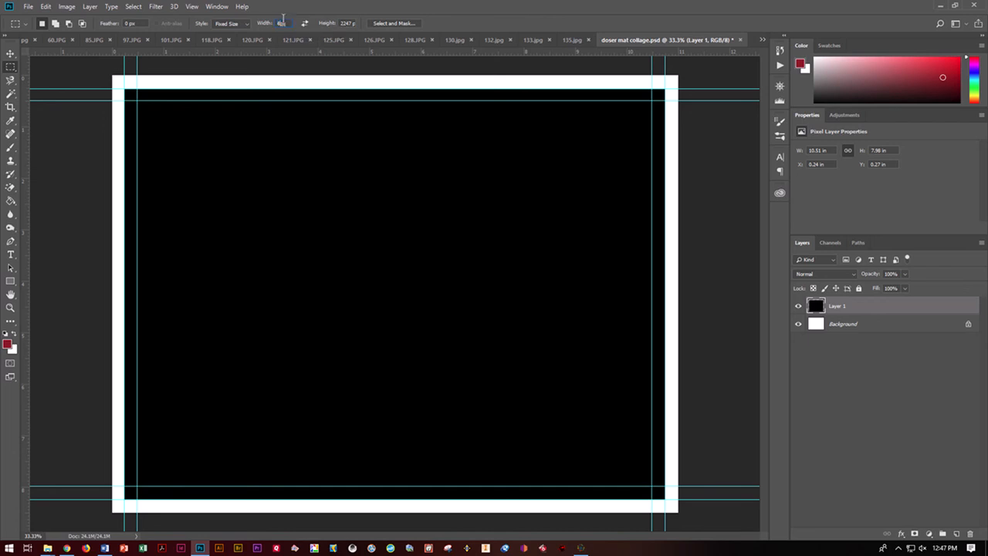
pyautogui.write('00')
# Cut two fixed-size openings in the black layer, one from the upper-left inner guide corner and one beside it reaching the lower inner guide
pyautogui.click(137, 99)
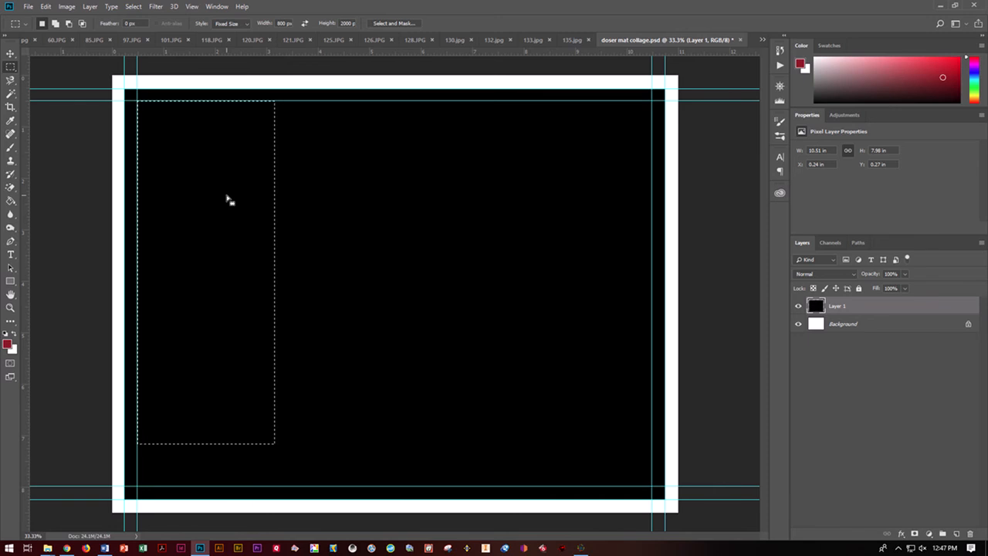
pyautogui.press('Delete')
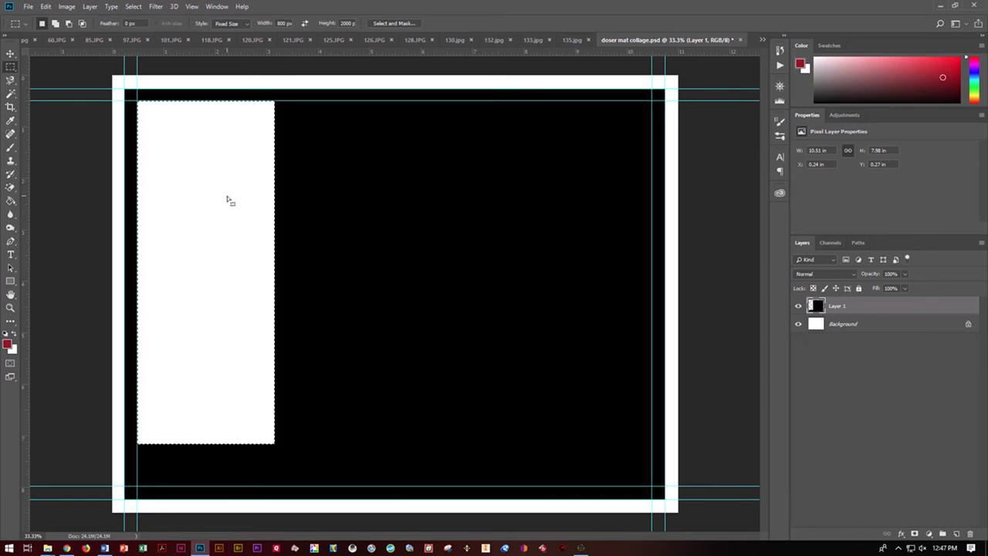
pyautogui.click(298, 142)
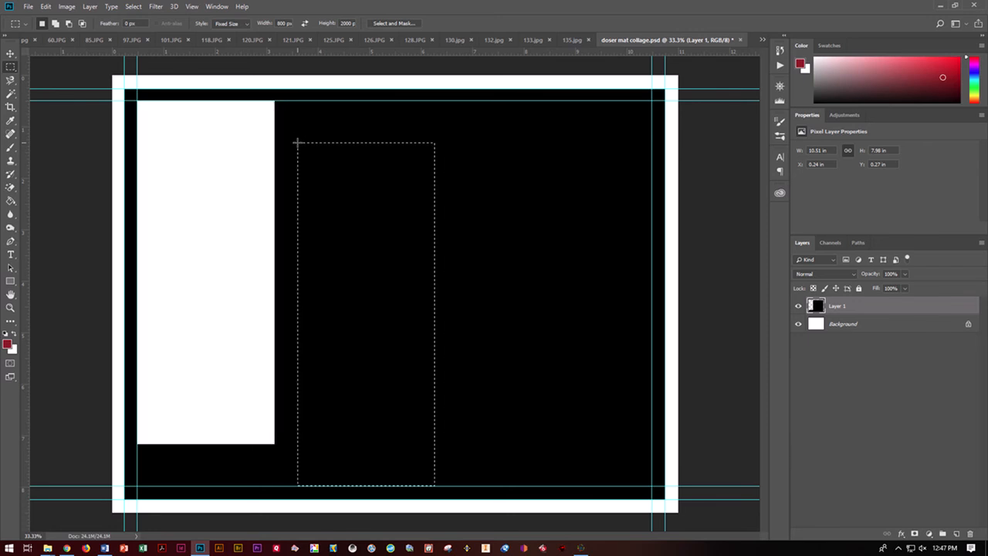
pyautogui.hotkey('ctrl', 'BackSpace')
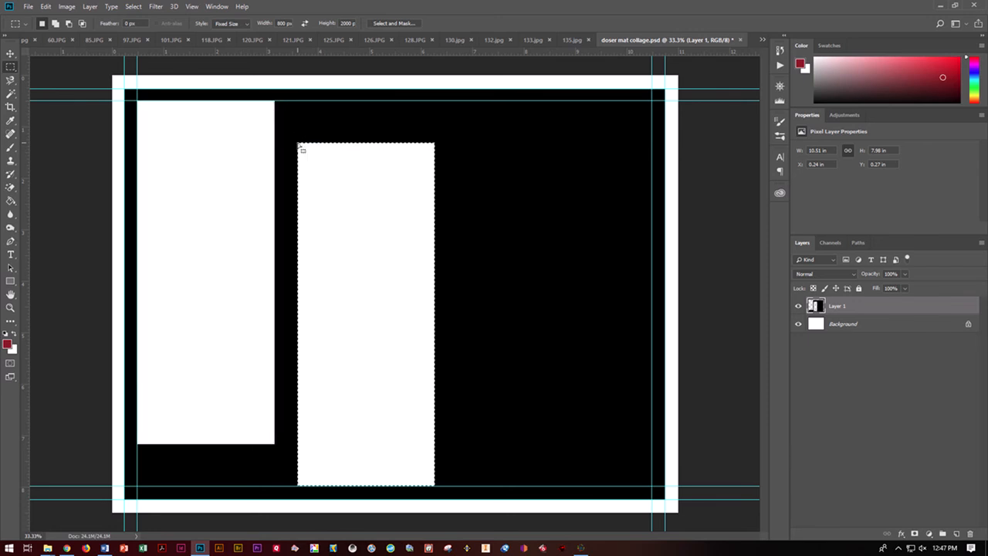
# Position a third fixed-size selection along the upper inner guide, nudge it closer to the middle opening, and cut it out
pyautogui.click(454, 100)
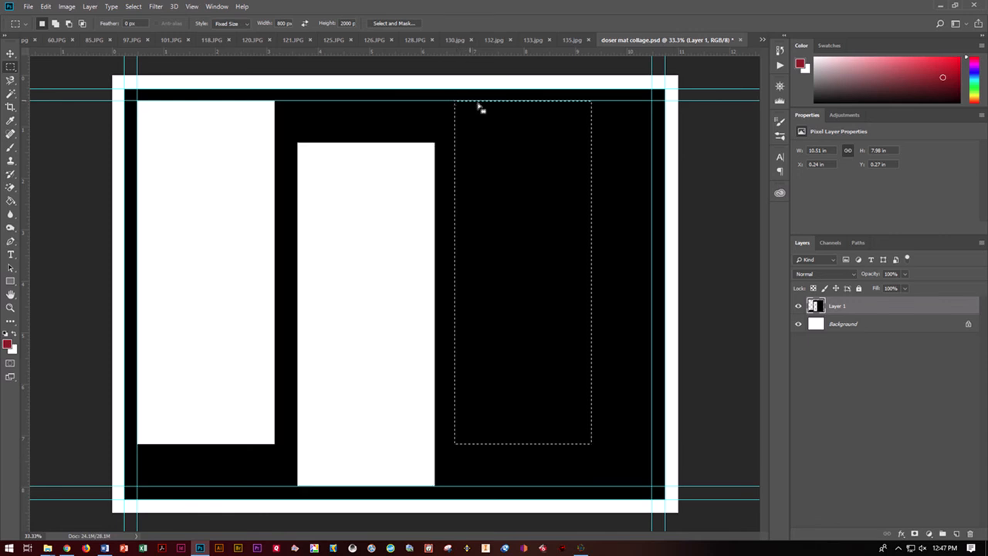
pyautogui.press('Left')
pyautogui.press('Left')
pyautogui.press('Left')
pyautogui.press('Left')
pyautogui.press('Left')
pyautogui.press('Left')
pyautogui.press('Left')
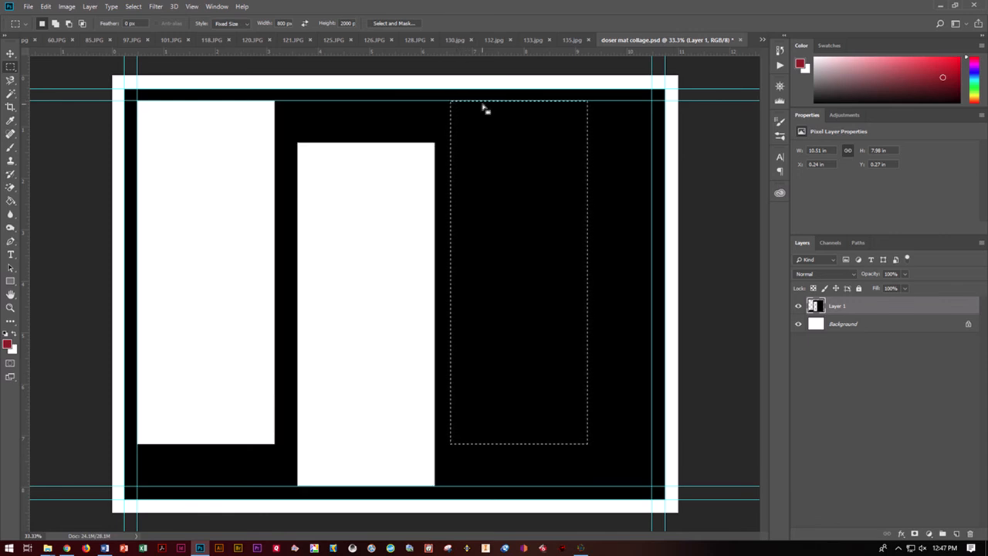
pyautogui.press('Left')
pyautogui.press('Left')
pyautogui.press('Left')
pyautogui.press('Left')
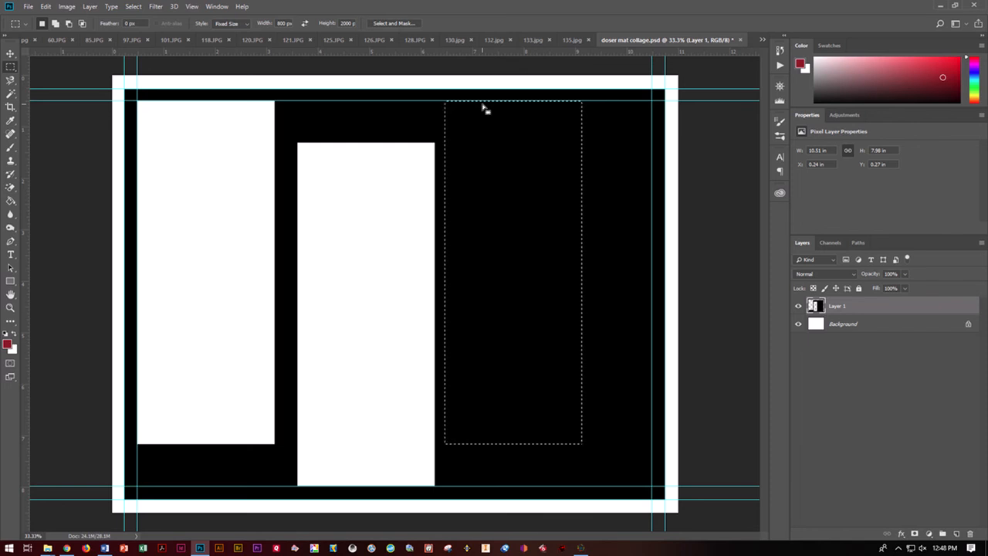
pyautogui.press('Left')
pyautogui.press('Left')
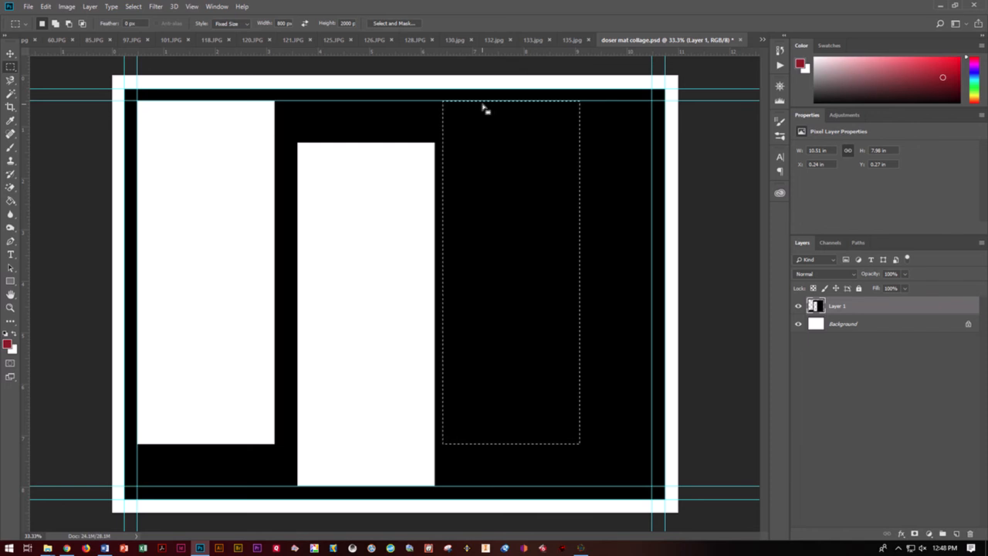
pyautogui.hotkey('ctrl', 'BackSpace')
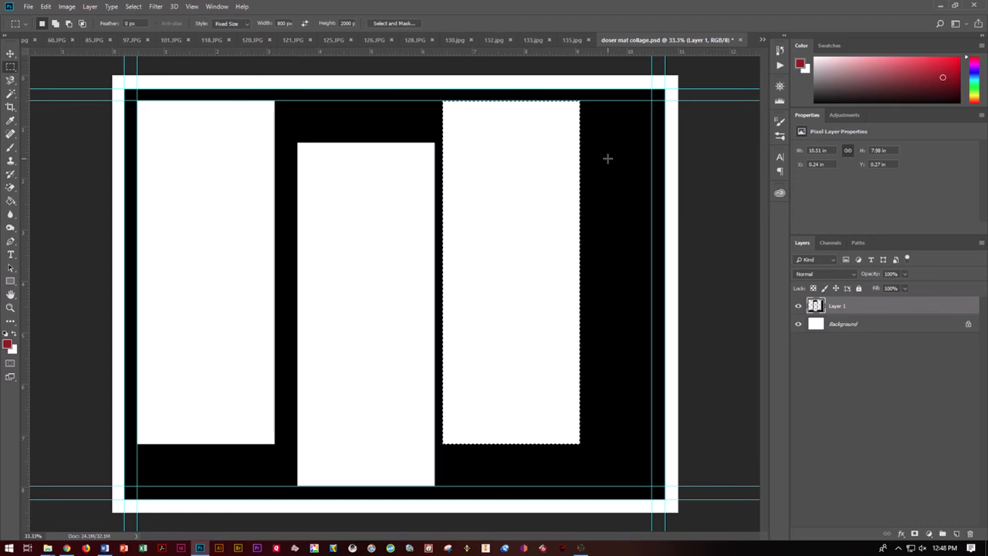
# Return the marquee to Normal style and cut two narrow, stacked openings in the black area right of the third opening
pyautogui.moveTo(530, 219); pyautogui.dragTo(628, 335)
pyautogui.click(232, 23)
pyautogui.click(228, 33)
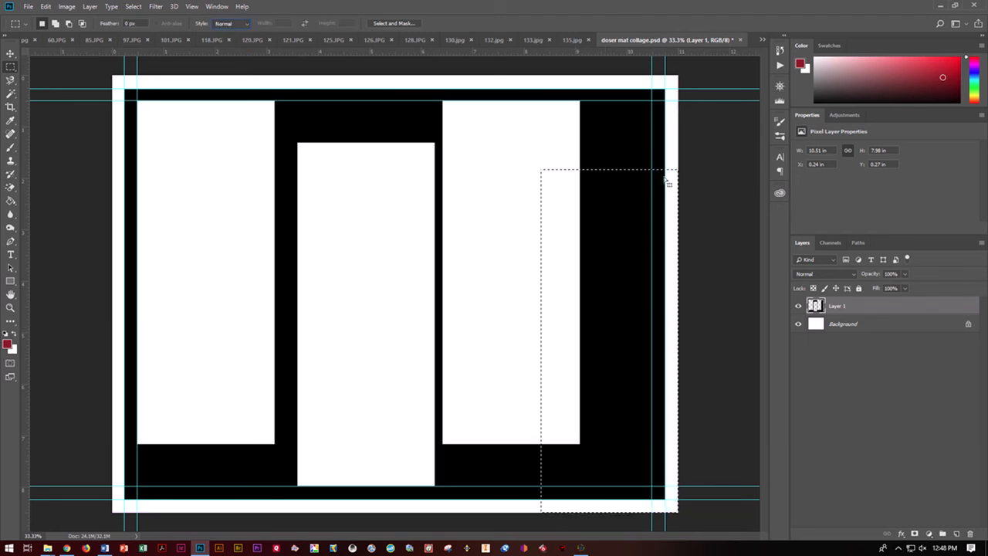
pyautogui.click(609, 156)
pyautogui.moveTo(602, 315); pyautogui.dragTo(644, 471)
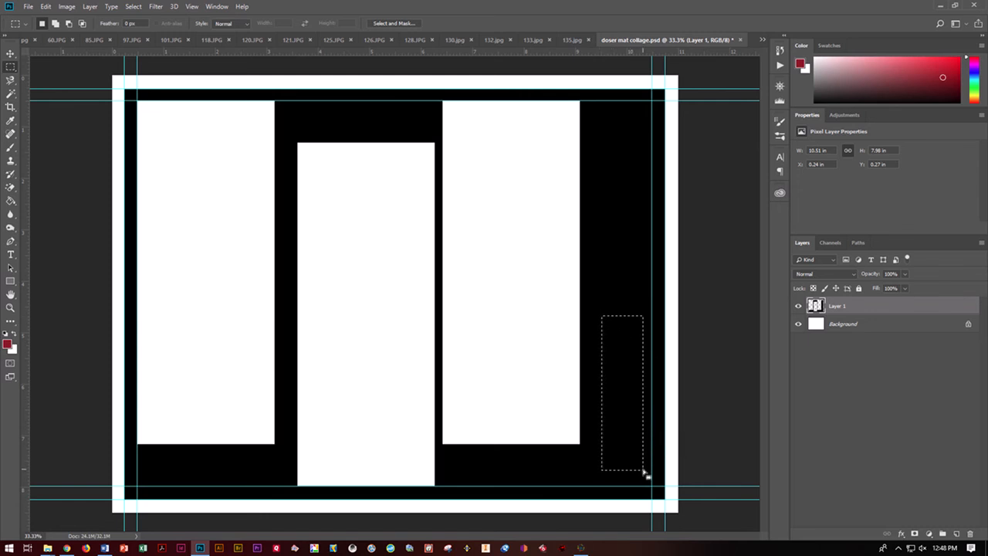
pyautogui.press('Delete')
pyautogui.moveTo(611, 124); pyautogui.dragTo(644, 301)
pyautogui.press('Delete')
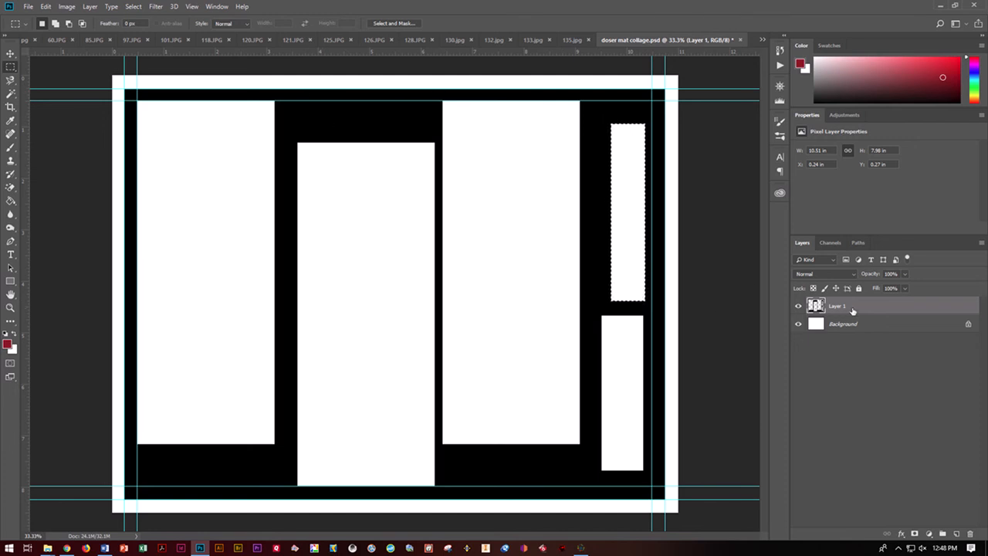
pyautogui.hotkey('ctrl', 'd')
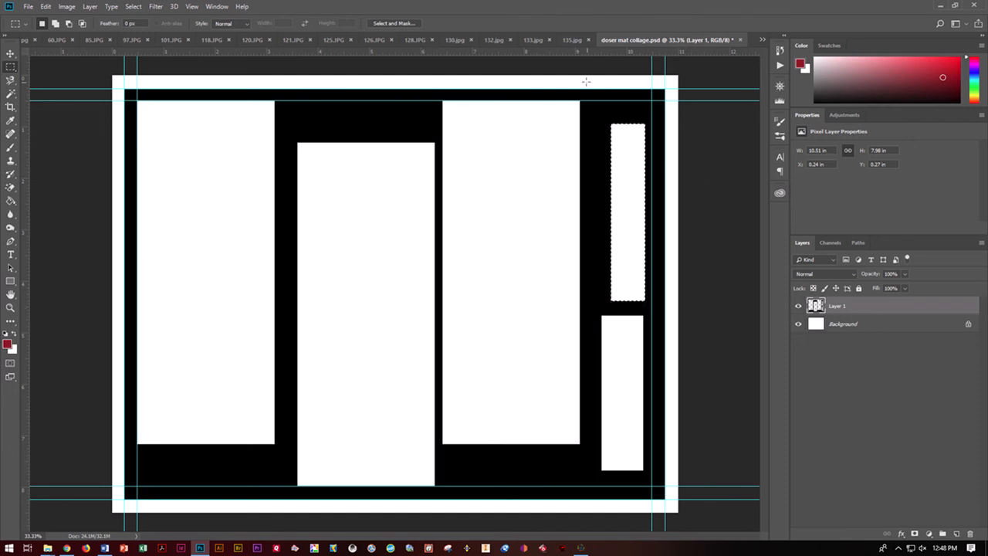
# Copy the life ring photo from 101.JPG into the mat collage and place its layer beneath the black mat layer
pyautogui.click(335, 41)
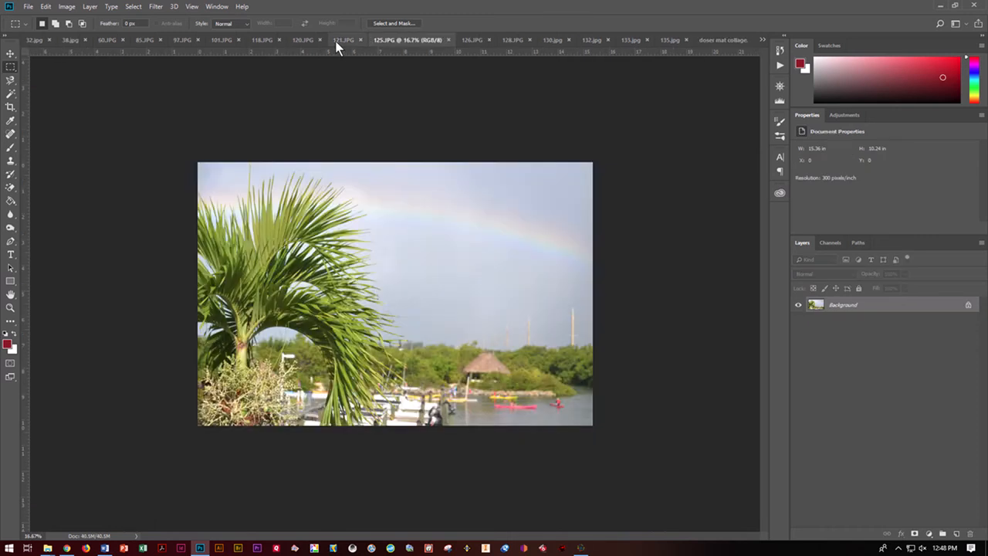
pyautogui.click(222, 41)
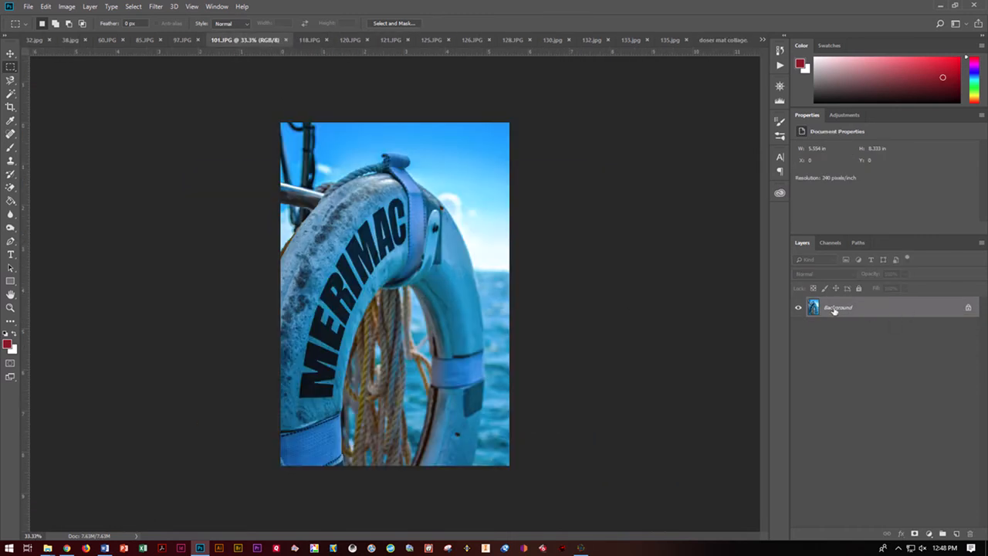
pyautogui.moveTo(833, 309); pyautogui.dragTo(236, 299)
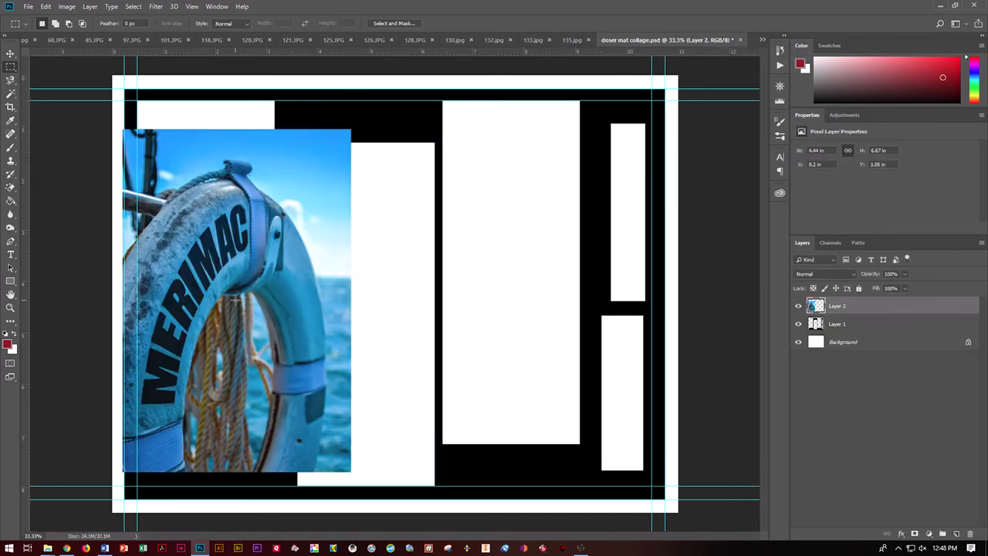
pyautogui.moveTo(869, 303); pyautogui.dragTo(866, 334)
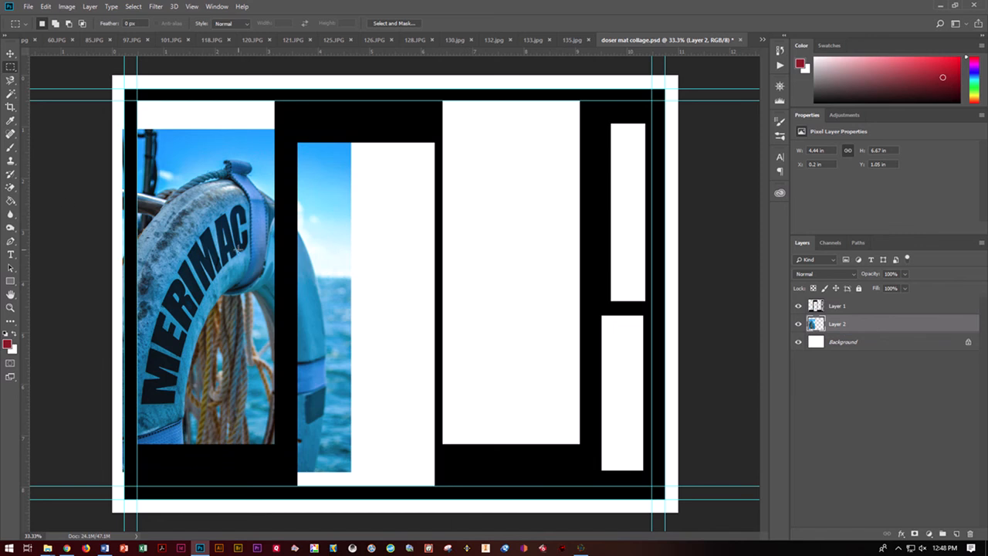
# Stretch the life ring photo to about 6.74 inches high and move it to fill the leftmost opening
pyautogui.click(10, 53)
pyautogui.moveTo(234, 123); pyautogui.dragTo(234, 119)
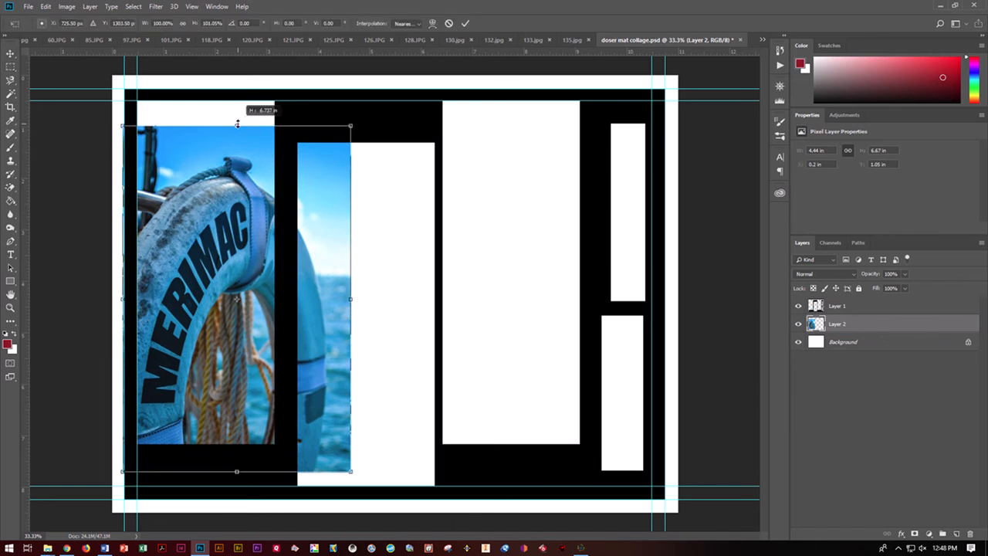
pyautogui.moveTo(226, 190); pyautogui.dragTo(228, 160)
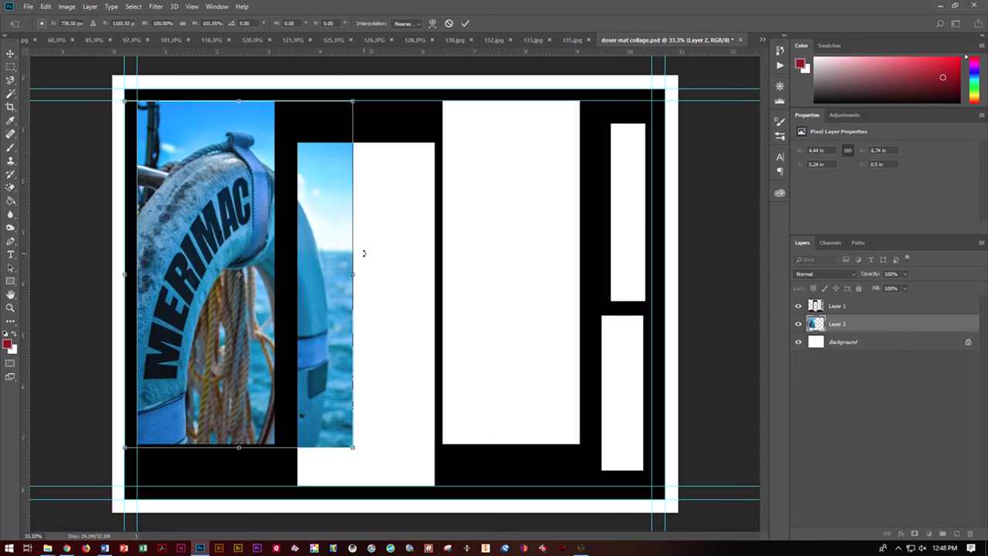
pyautogui.press('Return')
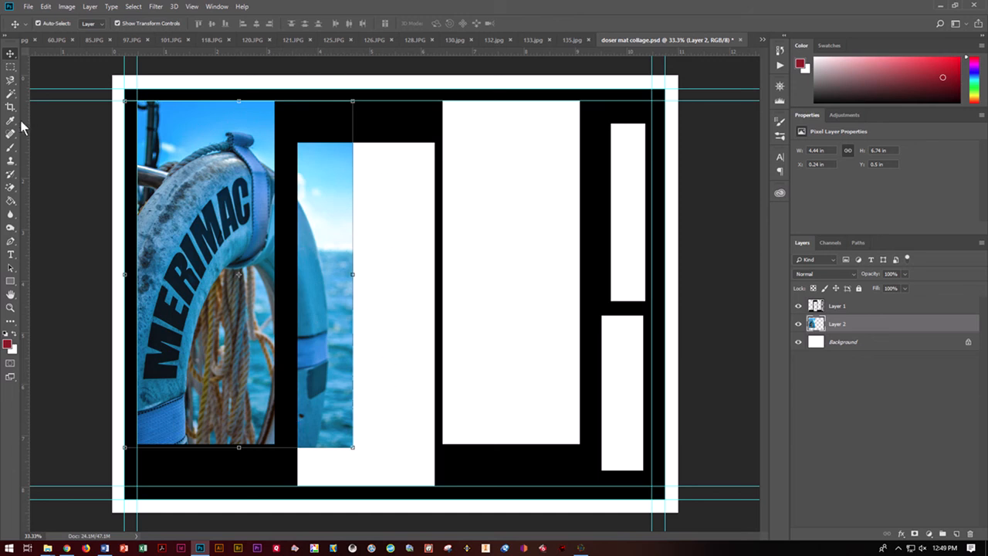
# Delete the part of the life ring photo that shows through the middle opening, then clear the selection
pyautogui.click(11, 67)
pyautogui.moveTo(283, 116); pyautogui.dragTo(379, 473)
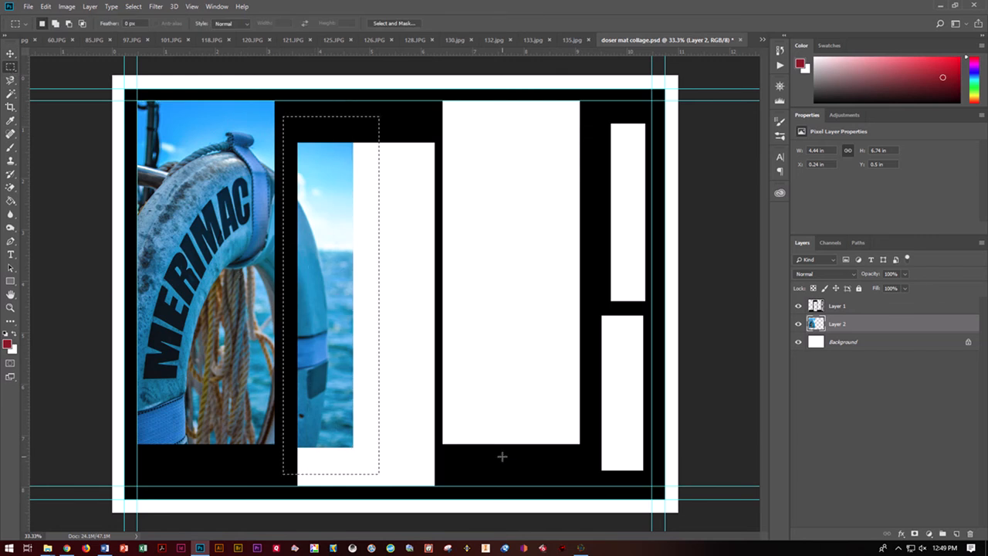
pyautogui.press('Delete')
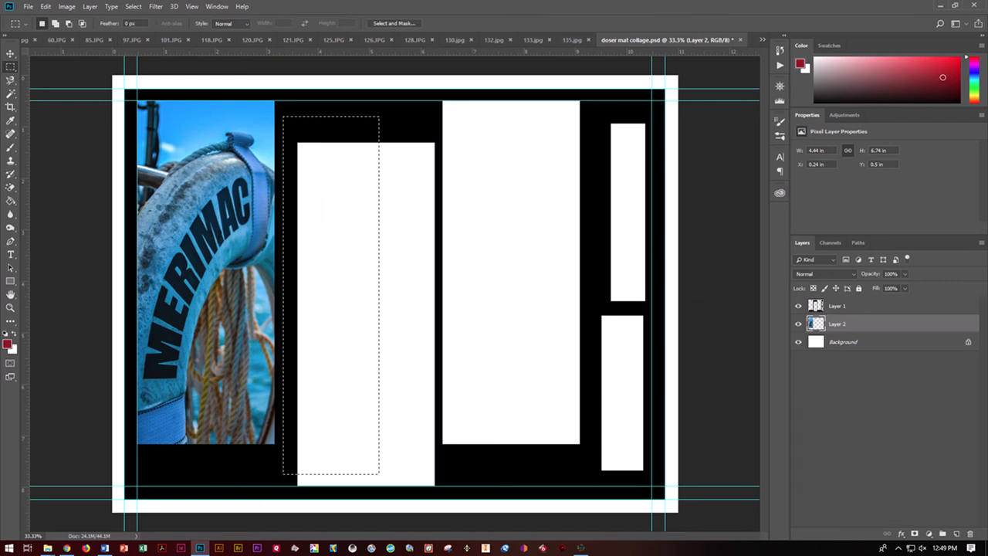
pyautogui.click(10, 53)
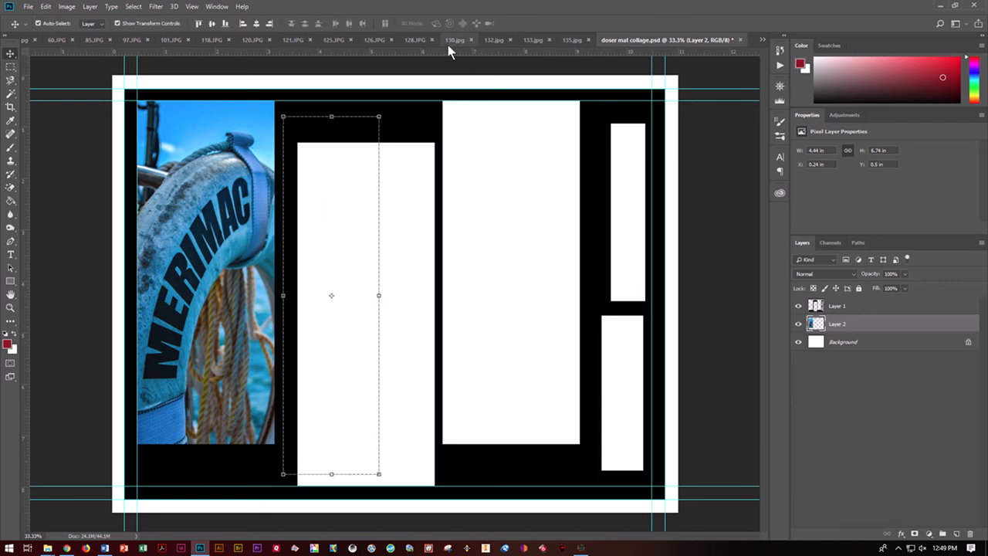
pyautogui.hotkey('ctrl', 'd')
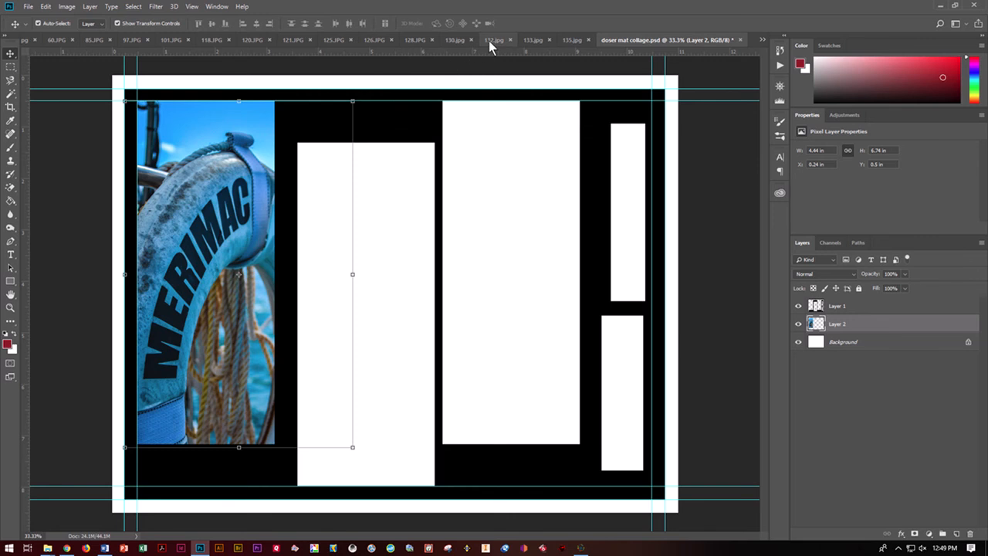
# Copy the fish photo from 132.jpg into the collage and stretch it to about 6.74 inches high to fill the third opening
pyautogui.click(491, 39)
pyautogui.moveTo(843, 307); pyautogui.dragTo(534, 355)
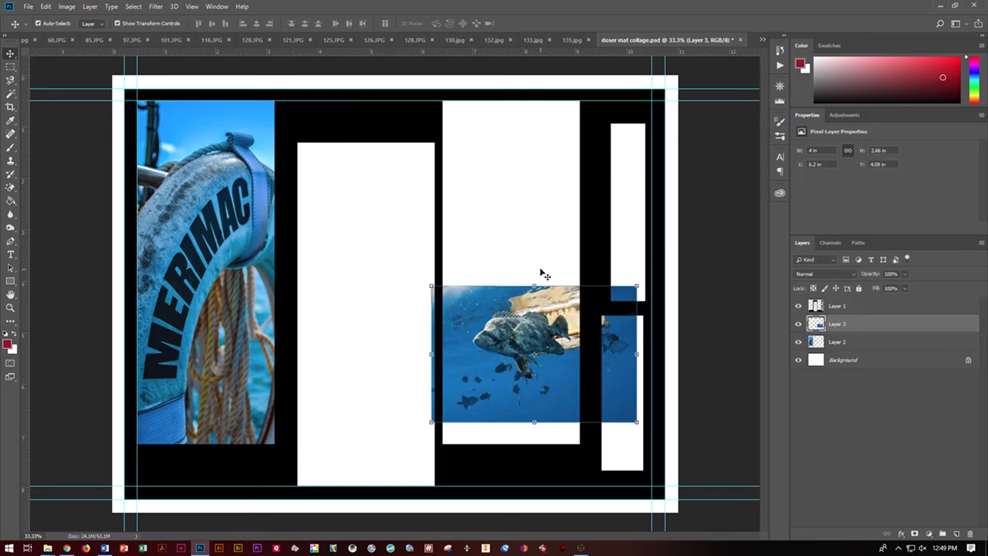
pyautogui.moveTo(534, 286); pyautogui.dragTo(534, 99)
pyautogui.moveTo(531, 421); pyautogui.dragTo(535, 447)
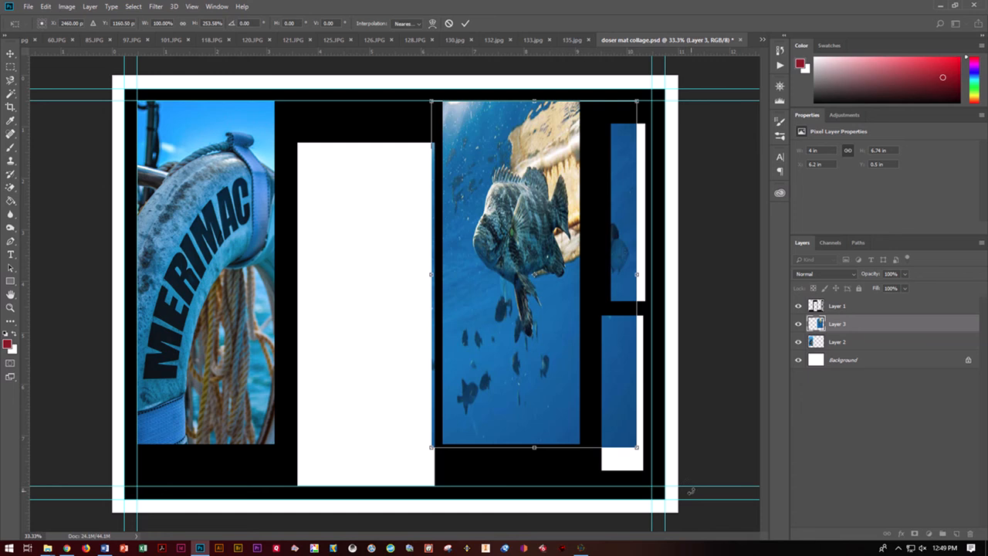
pyautogui.press('Return')
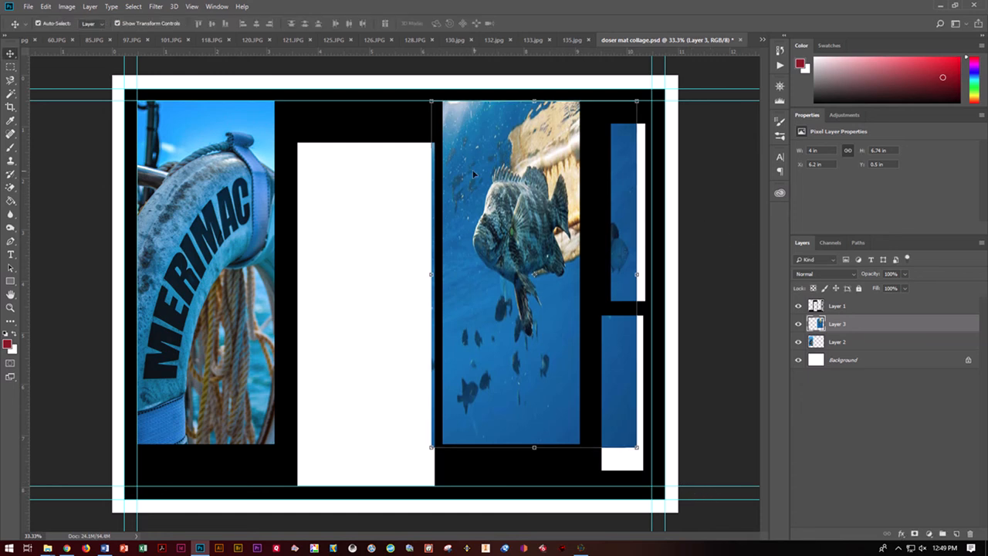
# Delete the parts of the fish photo that show through the two narrow openings and along the middle opening's right edge
pyautogui.click(10, 66)
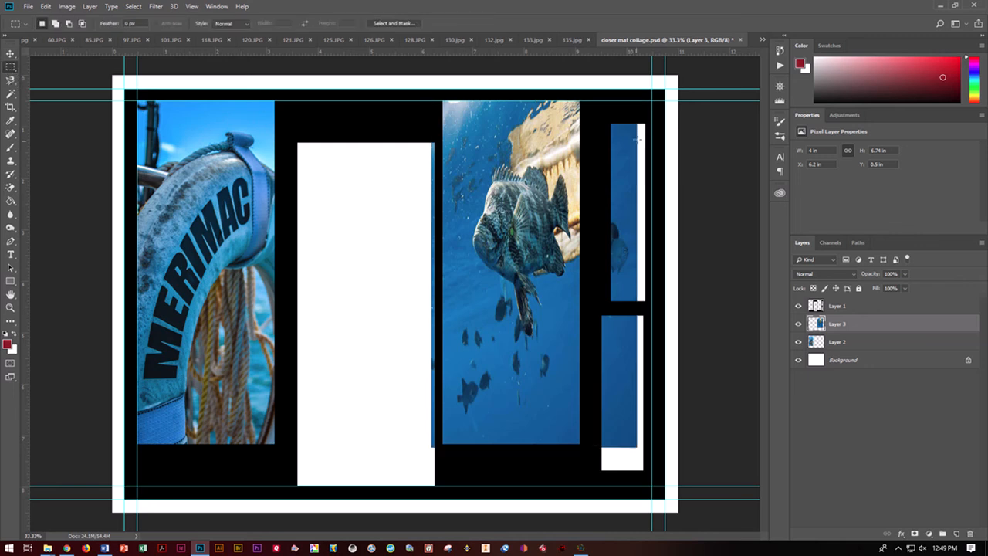
pyautogui.moveTo(599, 114); pyautogui.dragTo(665, 505)
pyautogui.press('Delete')
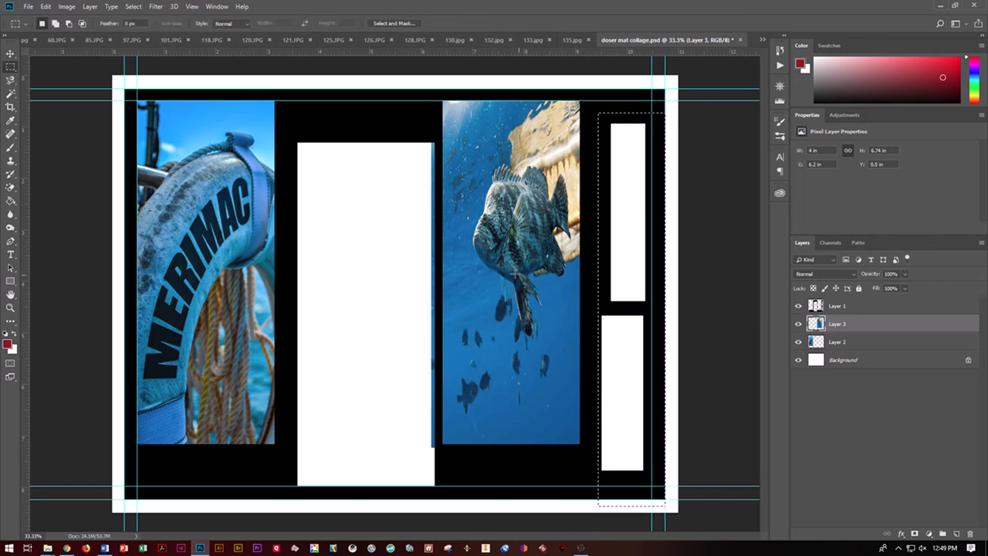
pyautogui.moveTo(409, 120); pyautogui.dragTo(437, 486)
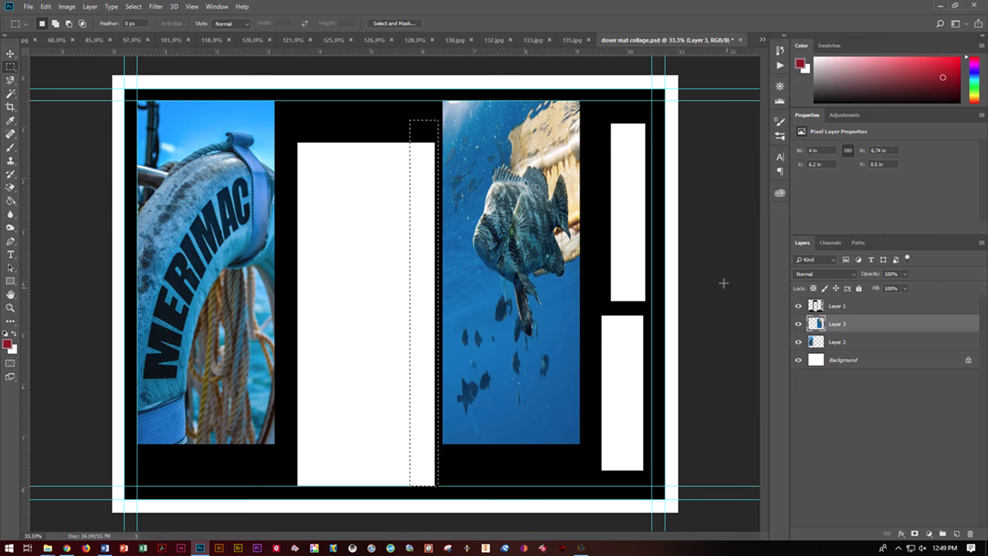
# Make the mat layer (Layer 1) active and set the foreground colour to the bright blue sampled from the life ring photo's sky
pyautogui.click(11, 53)
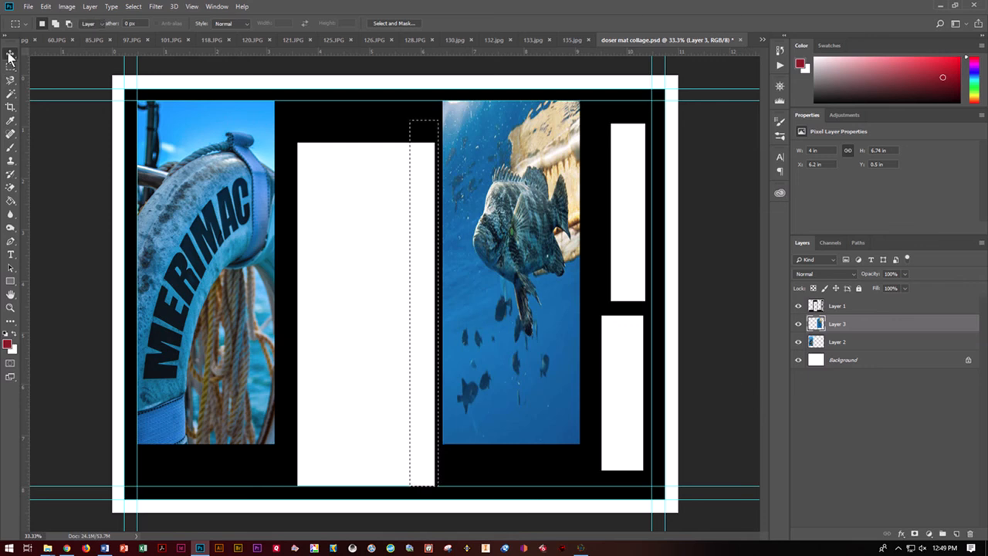
pyautogui.click(836, 308)
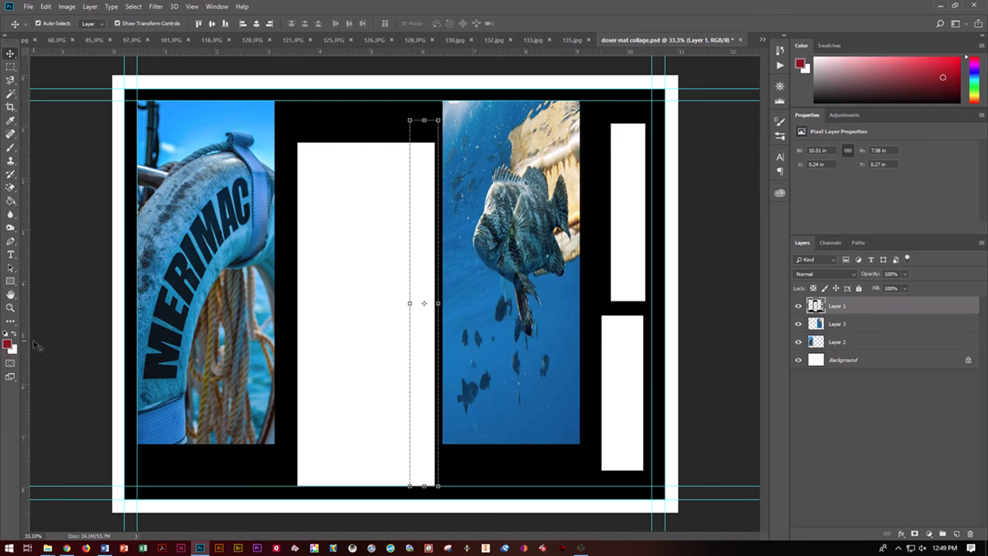
pyautogui.click(9, 345)
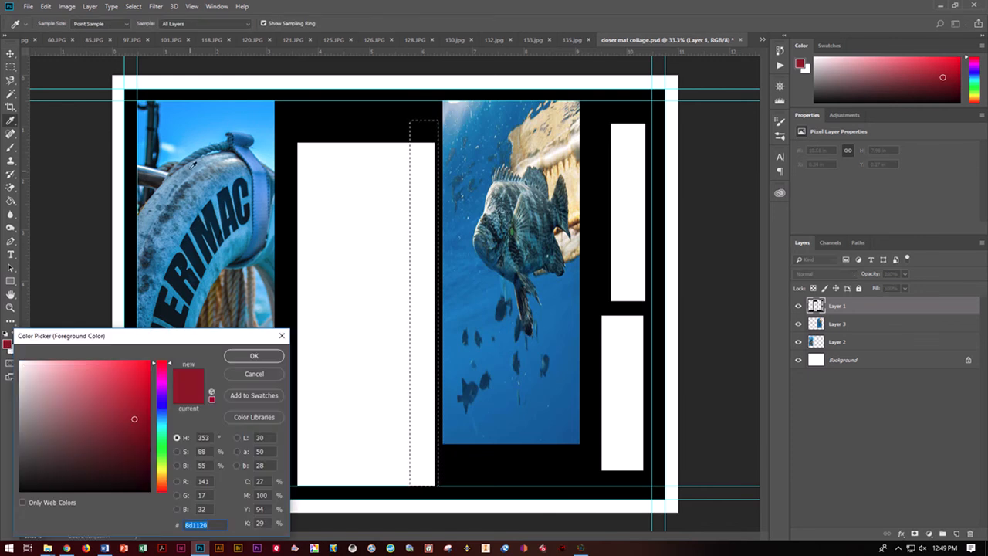
pyautogui.click(144, 130)
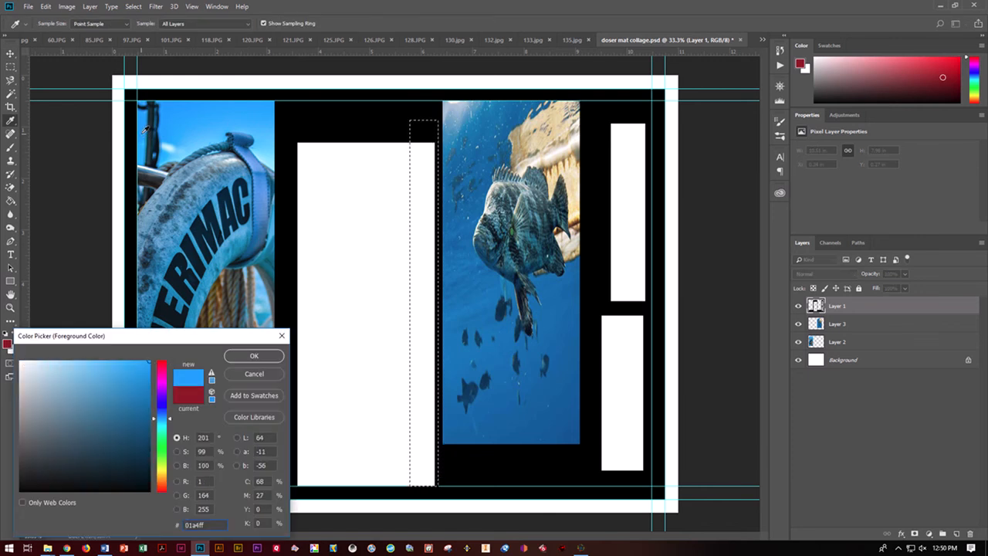
pyautogui.click(254, 355)
# Clear the selection, fill the black mat with the sampled blue, and fill the white outer border with black
pyautogui.press('g')
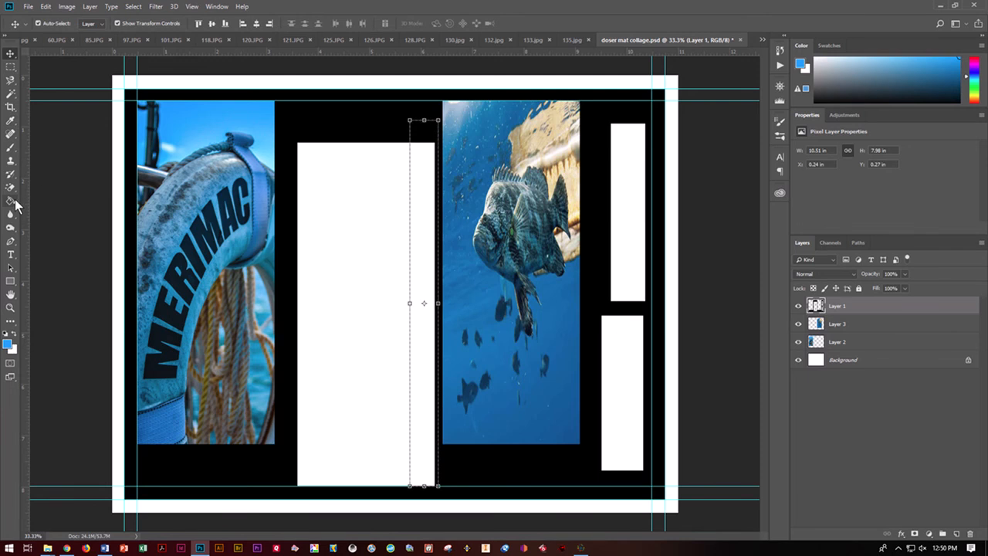
pyautogui.hotkey('ctrl', 'd')
pyautogui.click(354, 123)
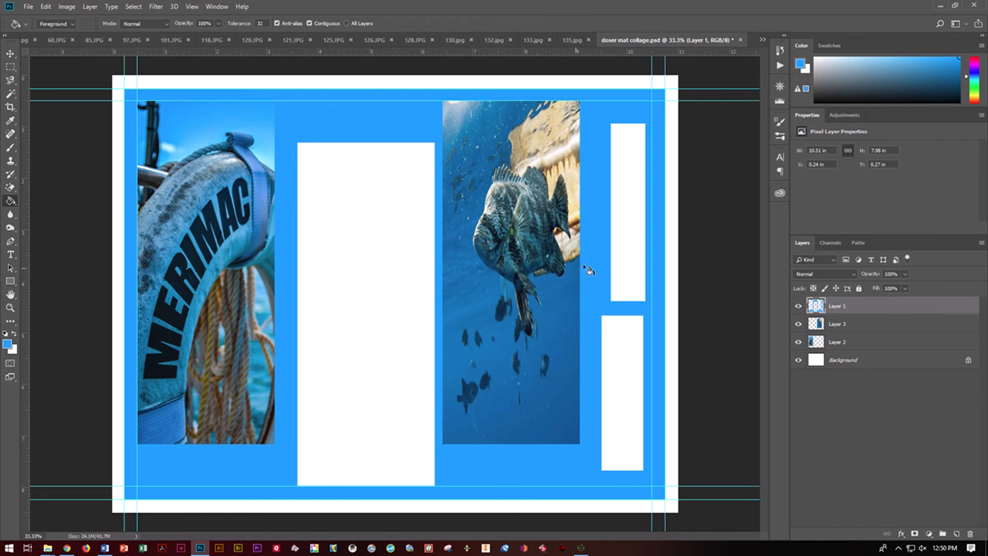
pyautogui.click(6, 334)
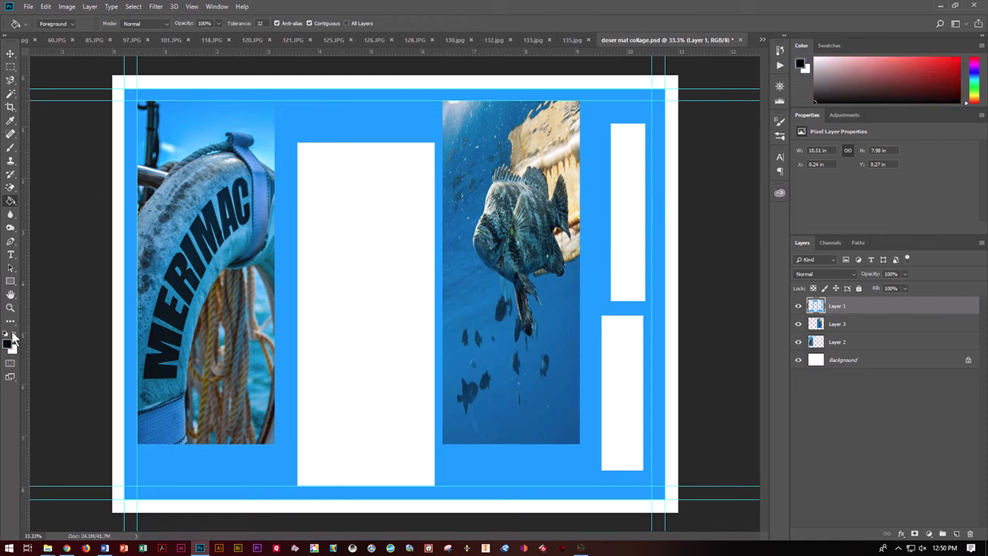
pyautogui.click(185, 89)
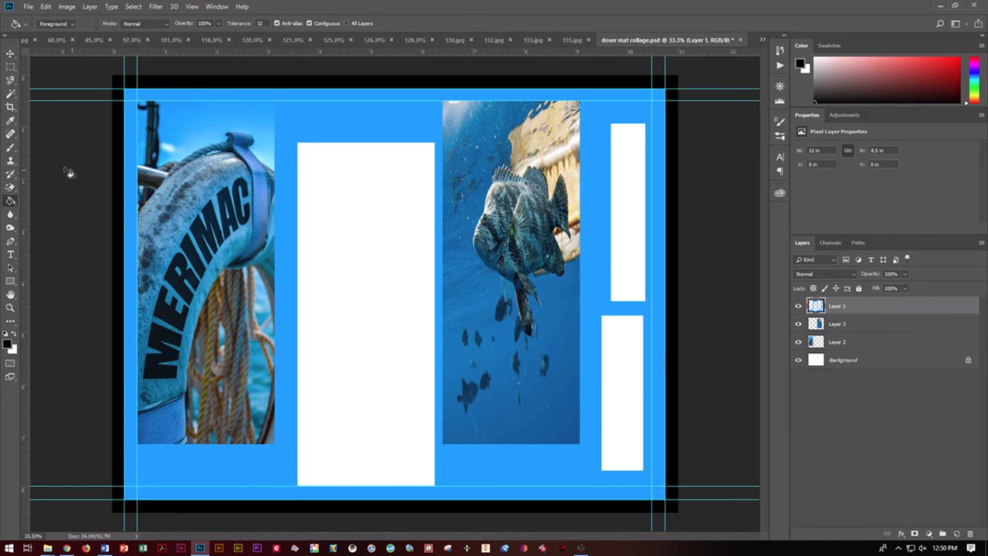
# Add a Stroke effect to the mat layer and set its colour to purple c525f3
pyautogui.click(900, 533)
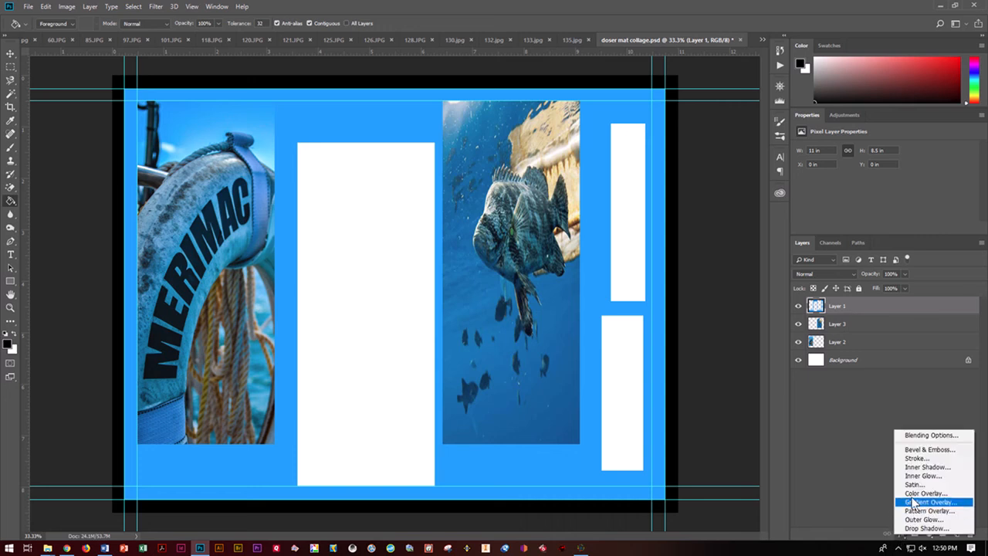
pyautogui.click(920, 459)
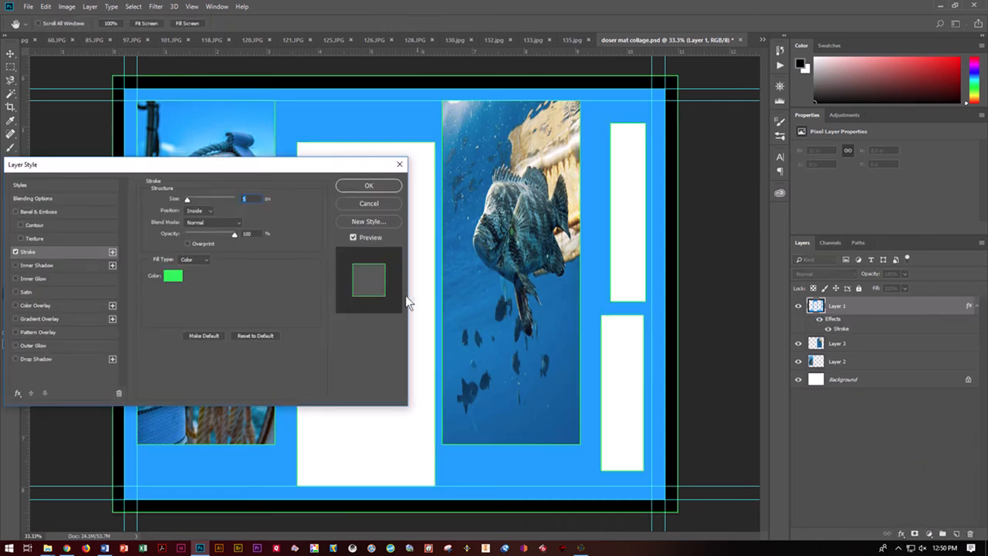
pyautogui.click(172, 275)
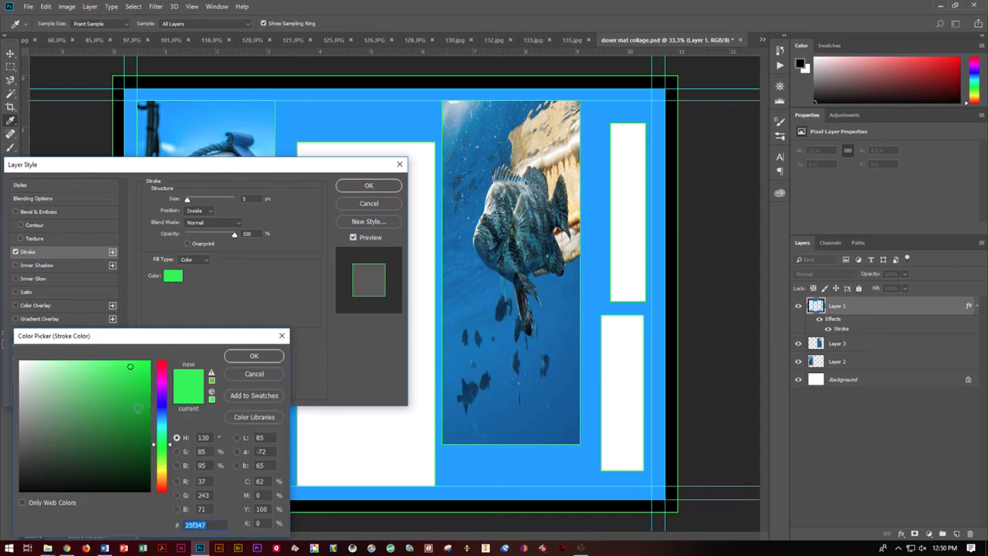
pyautogui.moveTo(162, 412); pyautogui.dragTo(161, 387)
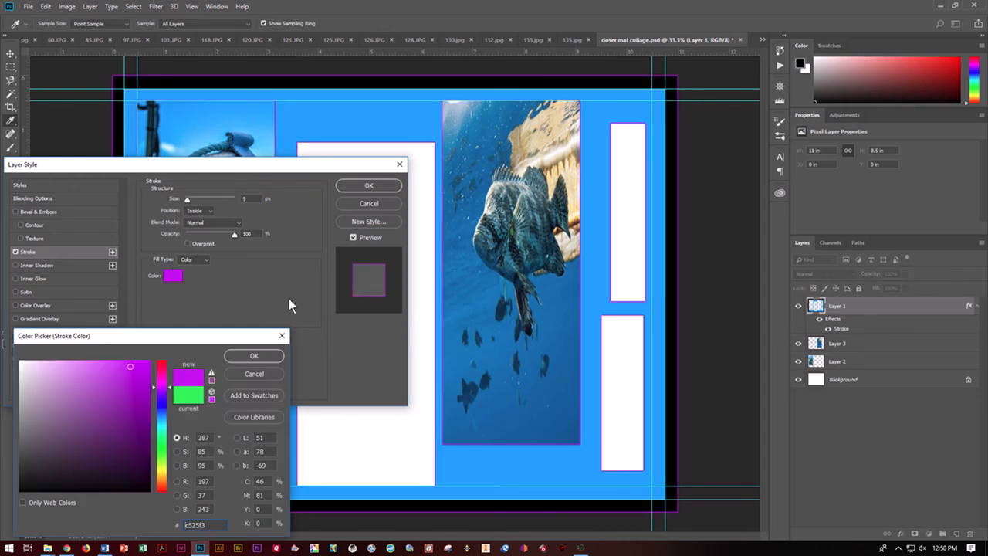
pyautogui.click(188, 199)
pyautogui.click(232, 356)
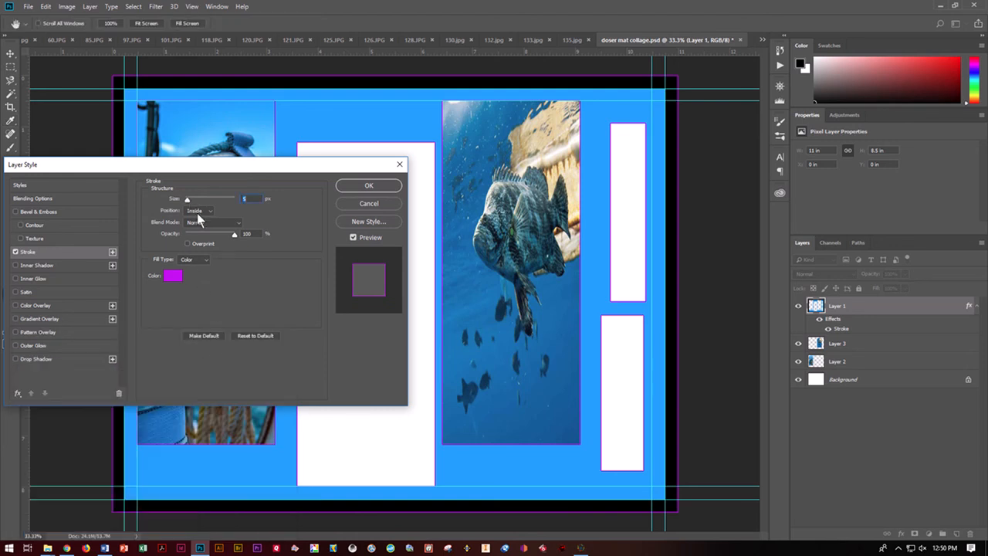
# Set the mat's stroke size to 27 px and its position to Outside, apply the effect, and deselect the layer
pyautogui.moveTo(187, 199); pyautogui.dragTo(207, 200)
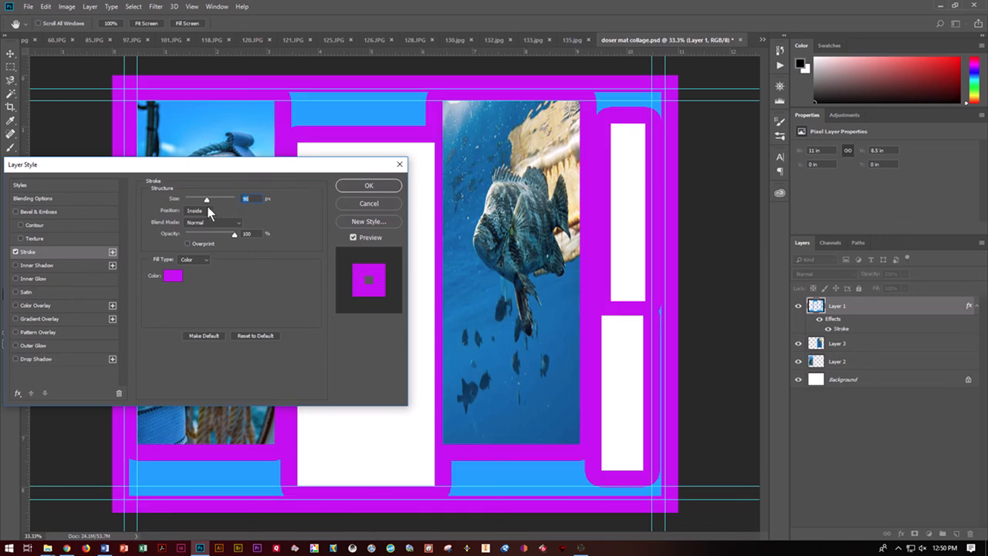
pyautogui.moveTo(207, 200); pyautogui.dragTo(194, 202)
pyautogui.click(199, 211)
pyautogui.click(197, 242)
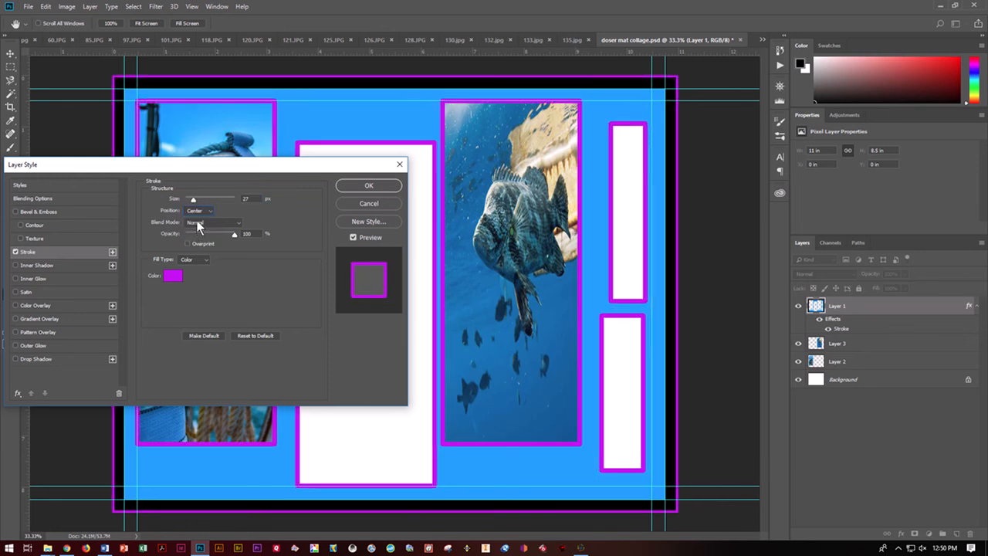
pyautogui.click(196, 209)
pyautogui.click(199, 220)
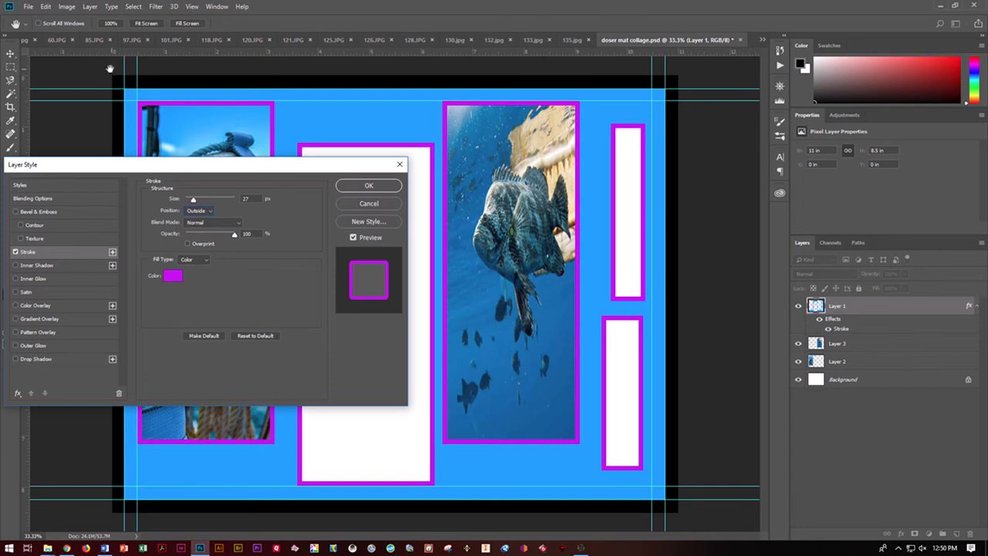
pyautogui.click(367, 186)
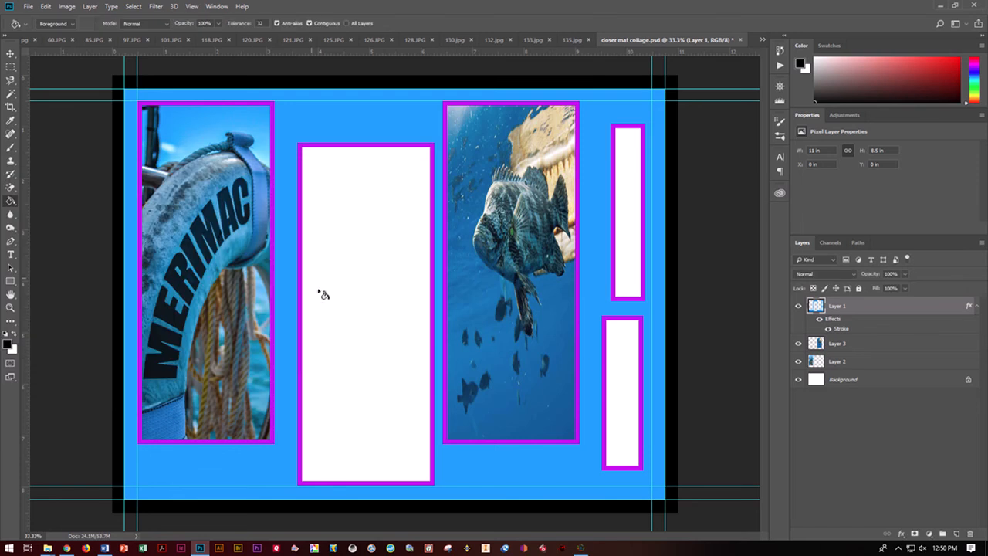
pyautogui.click(11, 54)
pyautogui.click(65, 211)
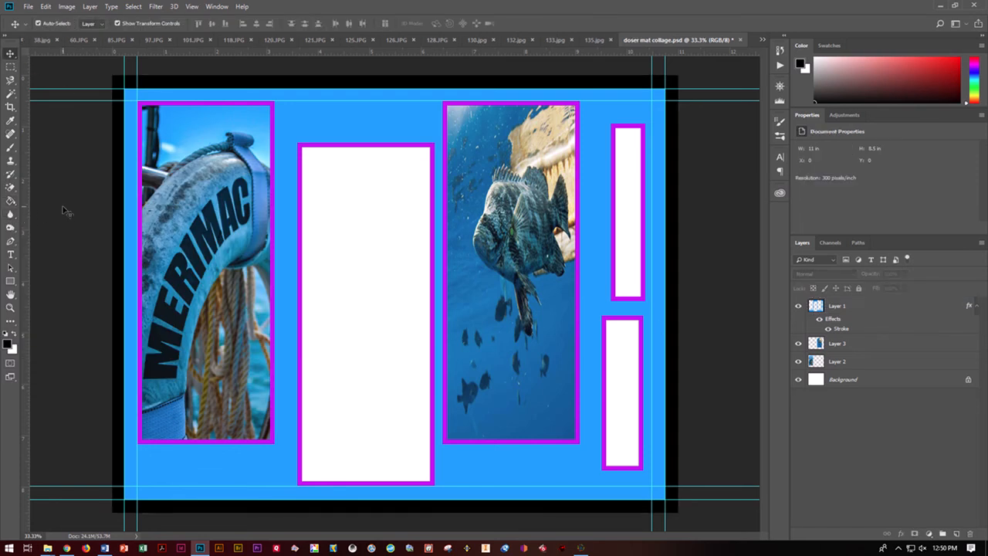